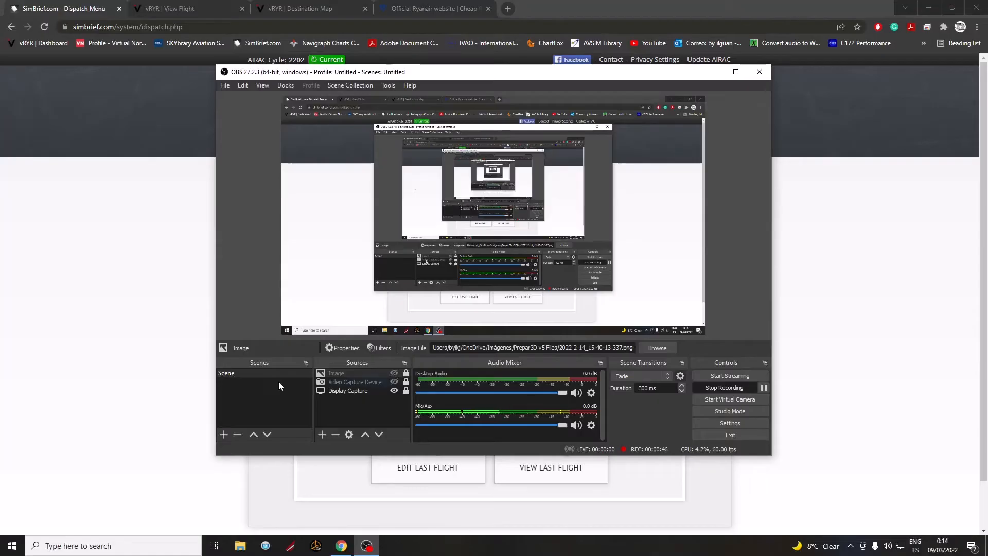
# Create a new flight from the Dispatch Menu to get a blank Dispatch Options form
pyautogui.scroll(-1, 132, 254)
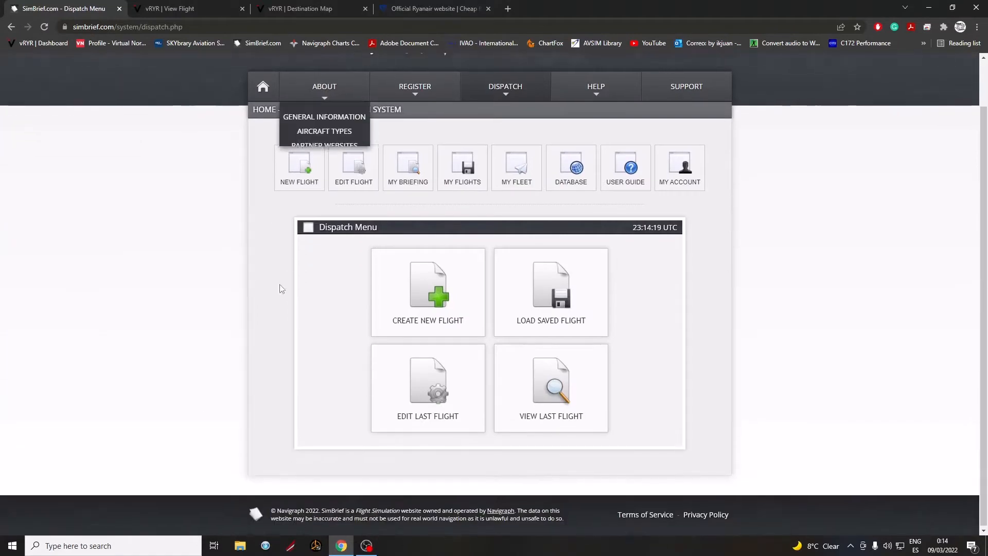
pyautogui.click(301, 181)
pyautogui.scroll(-3, 228, 270)
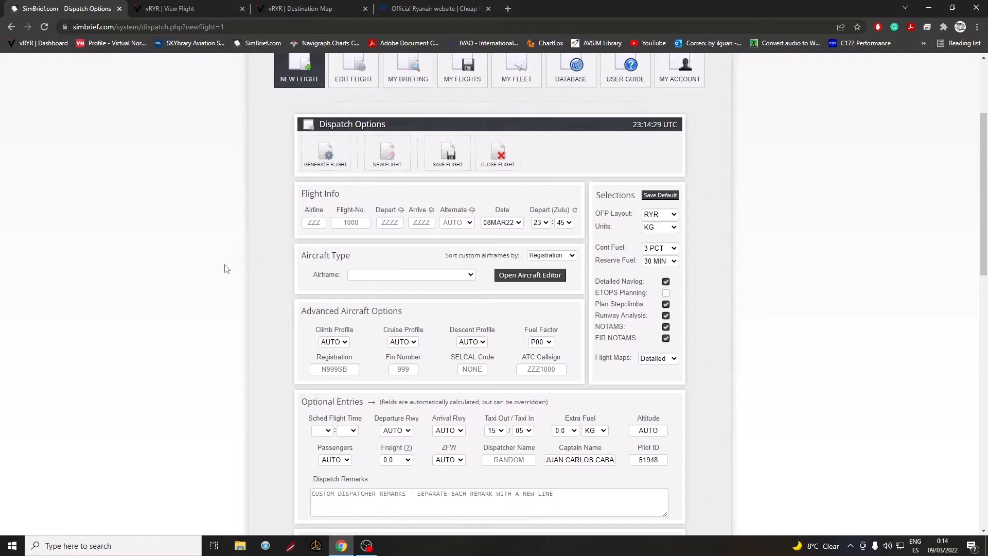
pyautogui.scroll(-1, 224, 268)
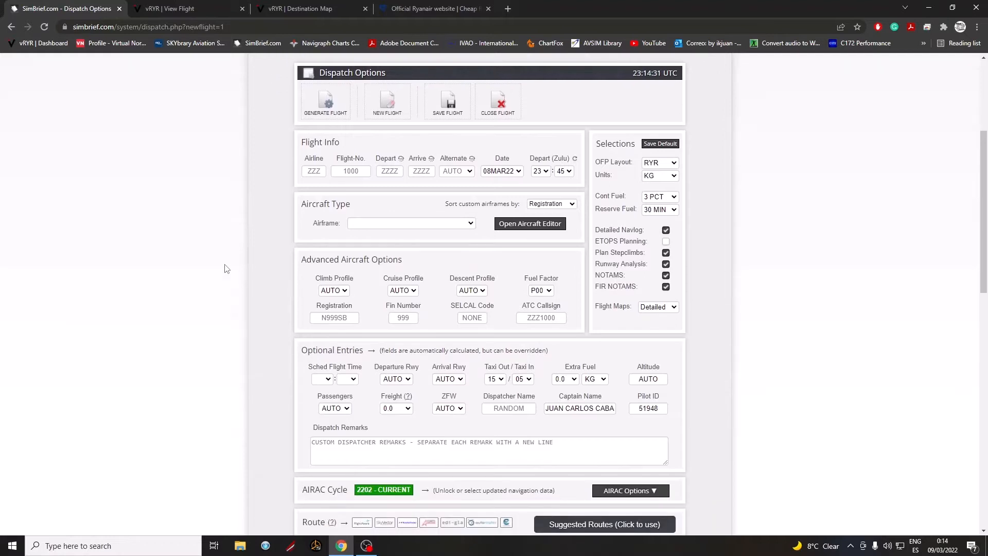
pyautogui.scroll(1, 225, 268)
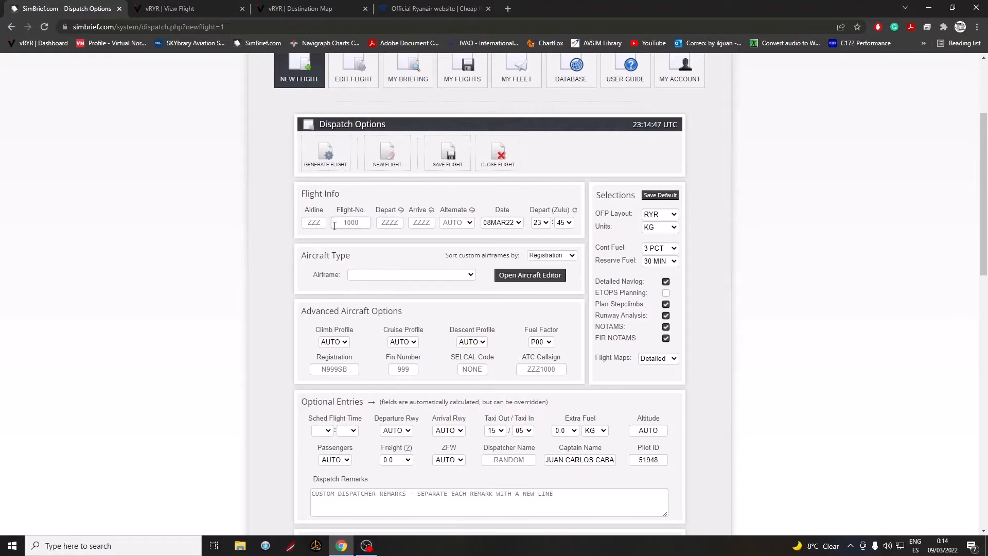
# Review the booked Madrid to Palma de Mallorca flight, the Virtual Ryanair destination map and the official Ryanair website
pyautogui.click(177, 8)
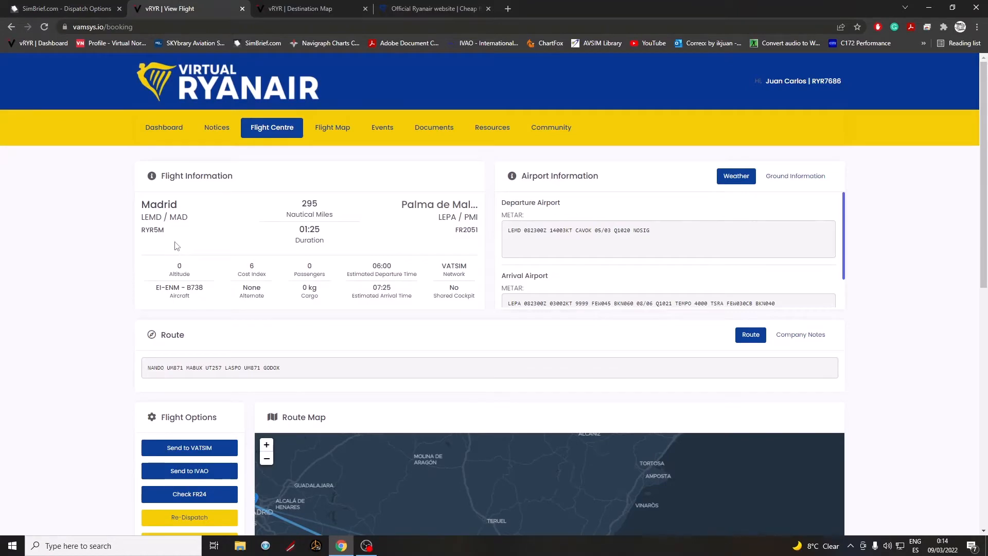
pyautogui.scroll(-3, 67, 297)
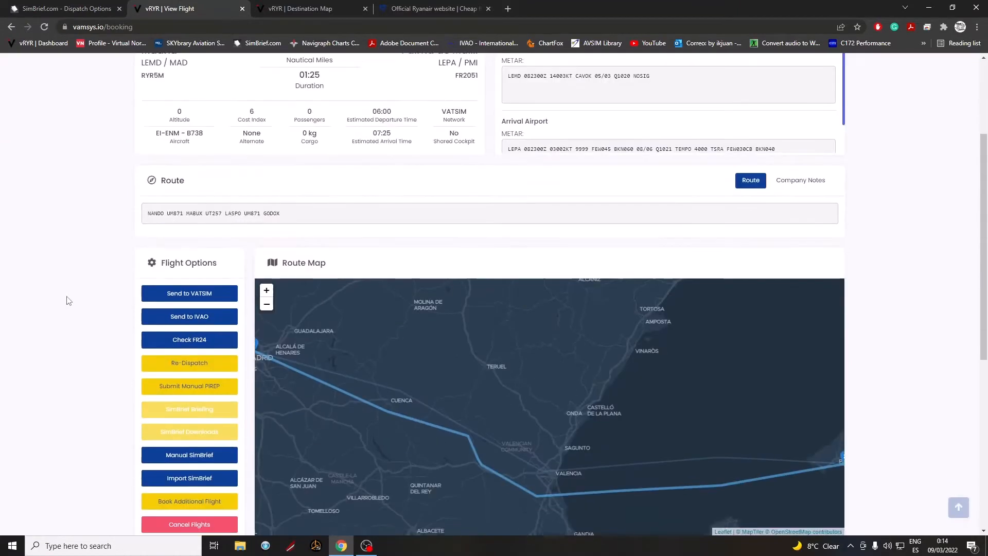
pyautogui.scroll(3, 69, 303)
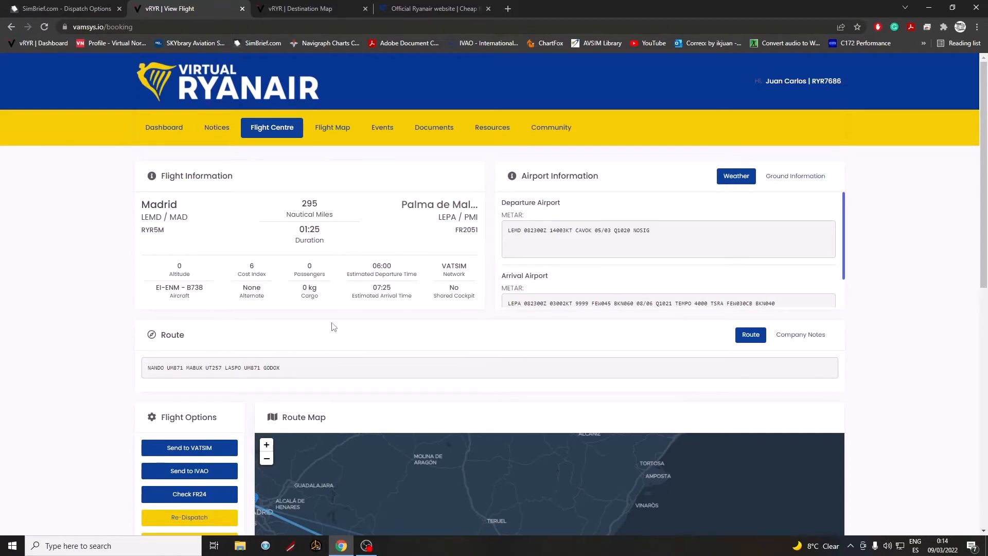
pyautogui.hotkey('ctrl', 'Tab')
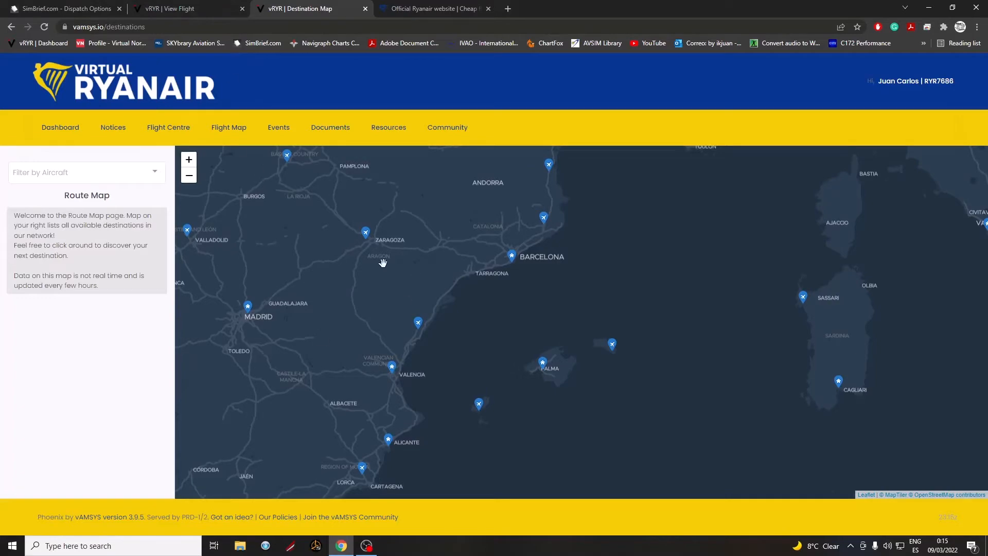
pyautogui.hotkey('ctrl', 'shift', 'Tab')
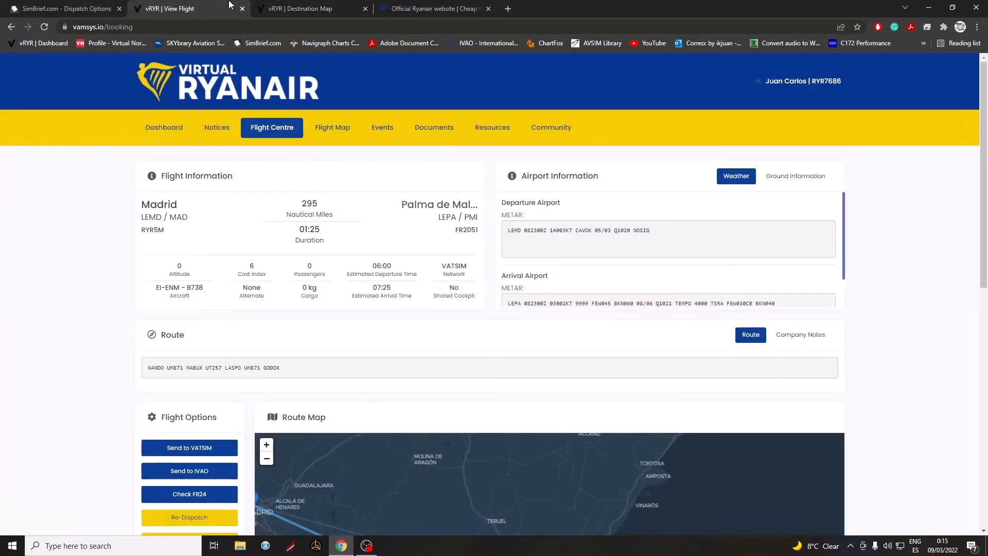
pyautogui.click(281, 135)
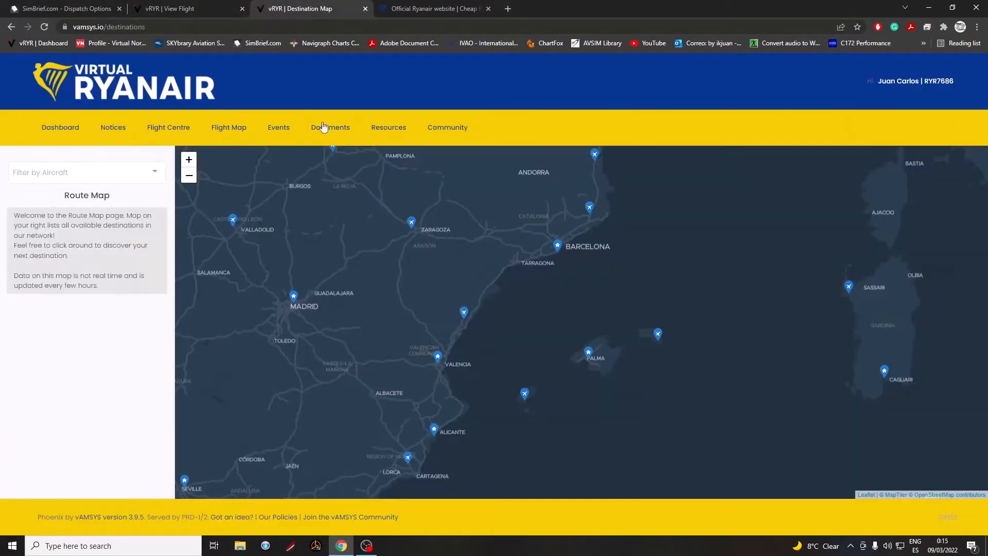
pyautogui.click(278, 209)
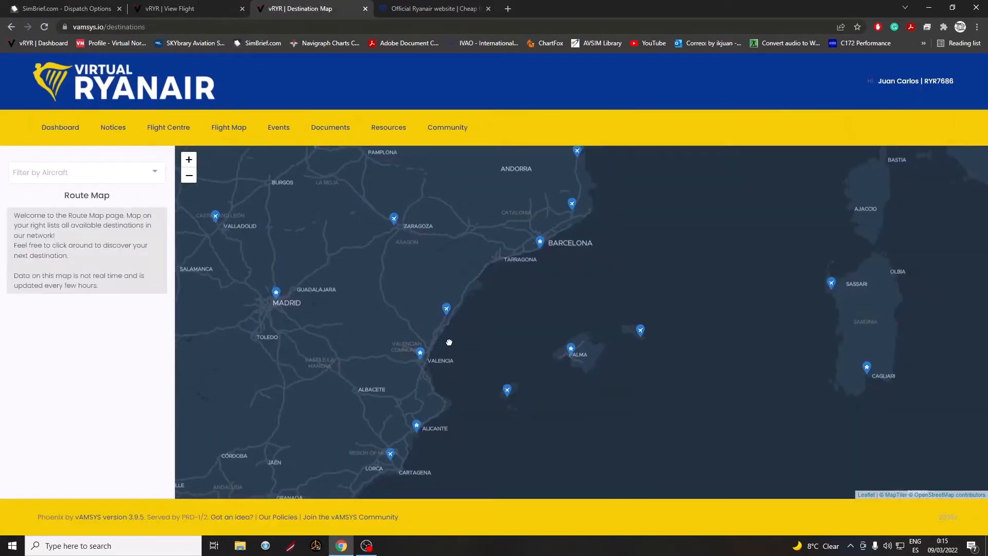
pyautogui.moveTo(478, 328); pyautogui.dragTo(489, 318)
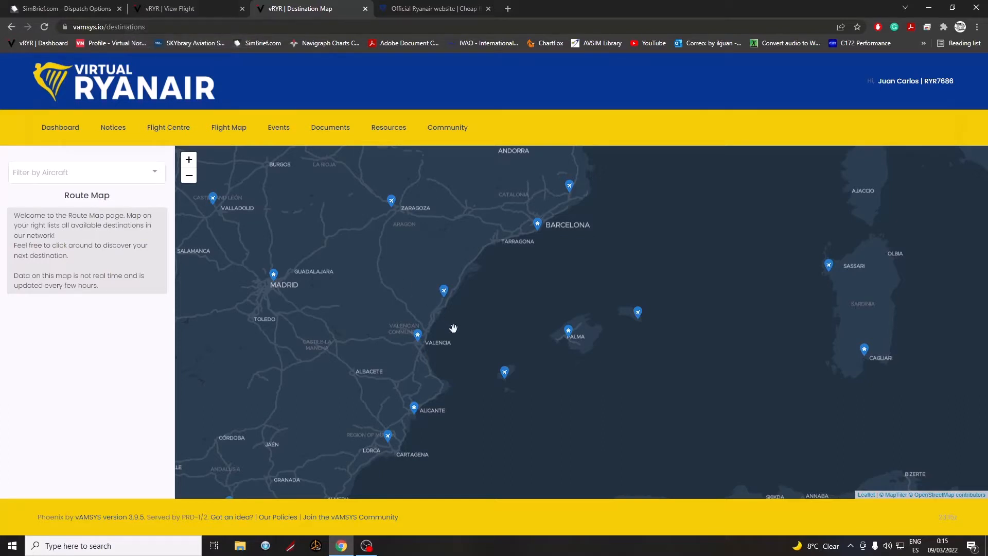
pyautogui.click(393, 7)
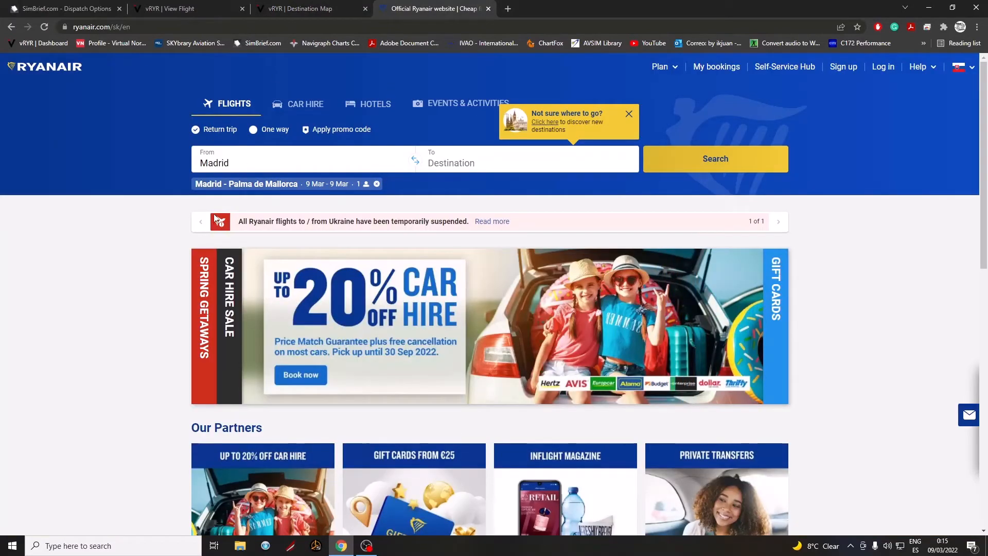
pyautogui.click(164, 6)
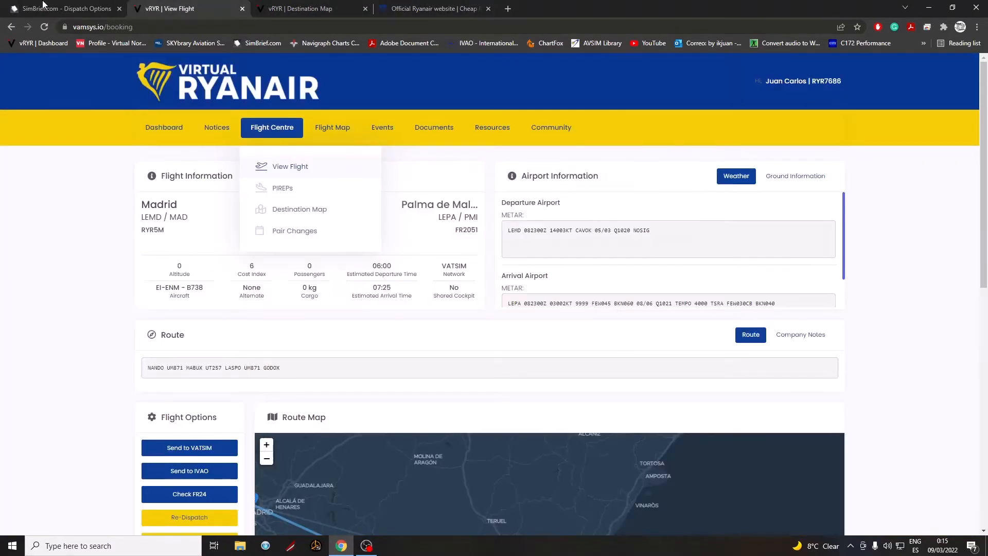
# In the SimBrief flight info, set the airline to RYR and the flight number to 2051
pyautogui.click(48, 7)
pyautogui.click(324, 226)
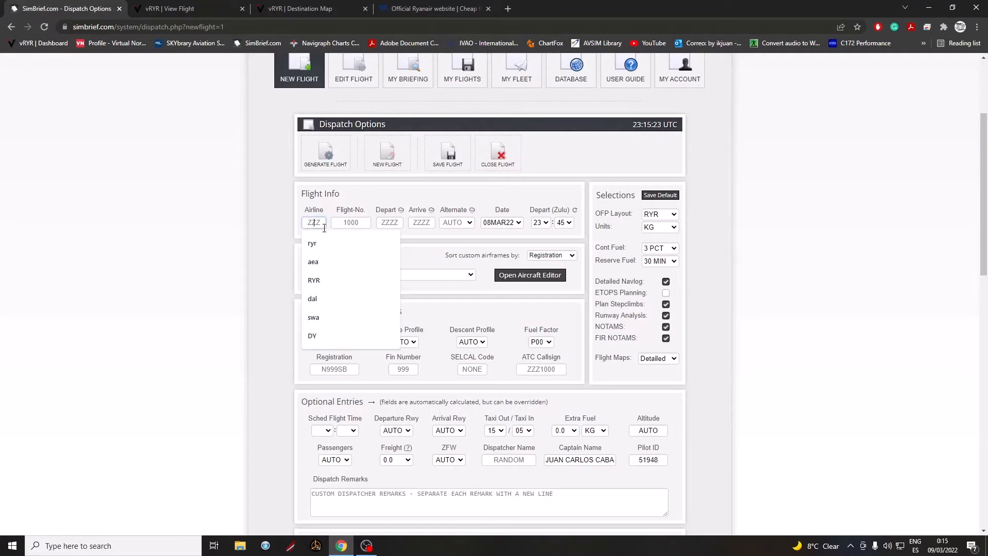
pyautogui.write('r')
pyautogui.click(165, 7)
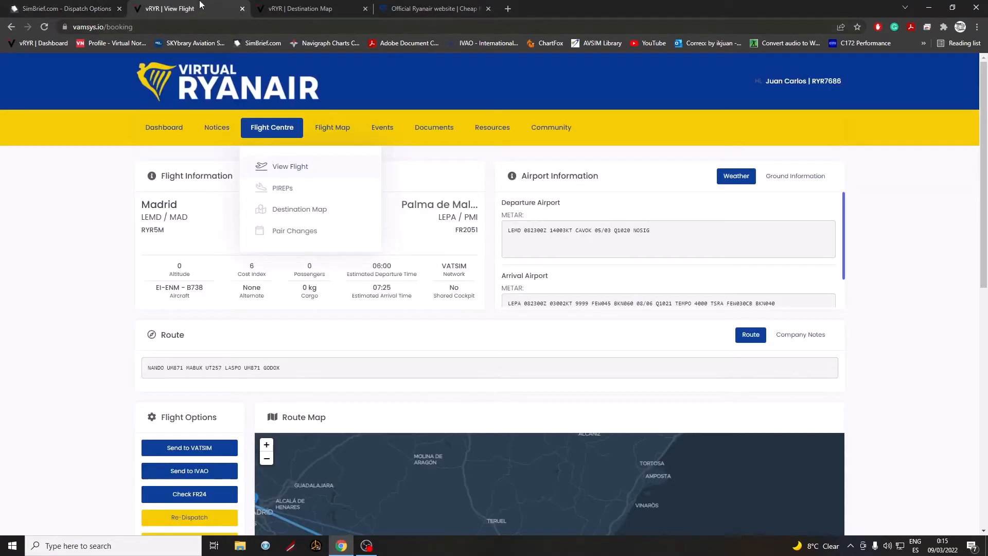
pyautogui.click(67, 6)
pyautogui.click(358, 225)
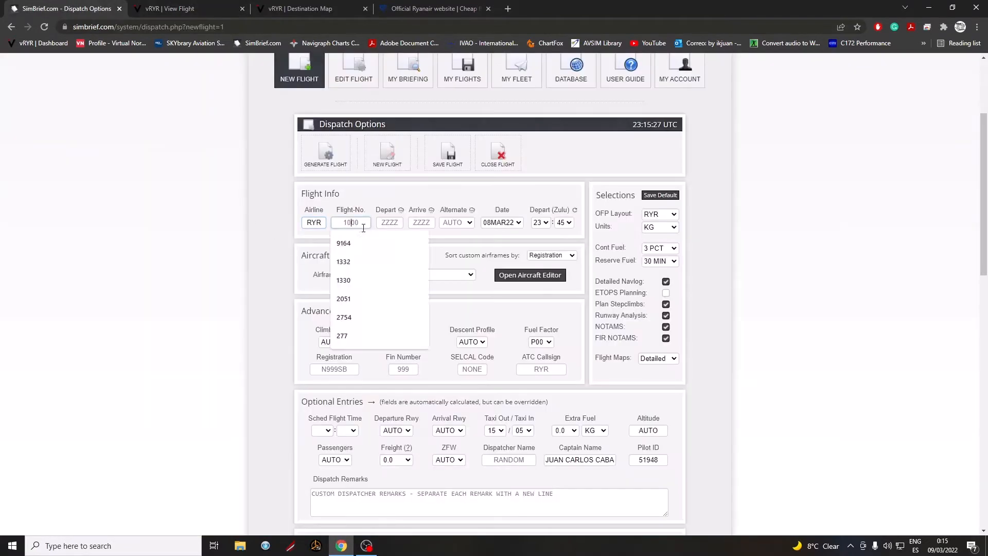
pyautogui.write('2051')
# Set the departure airport to LEMD and the arrival airport to LEPA
pyautogui.click(390, 227)
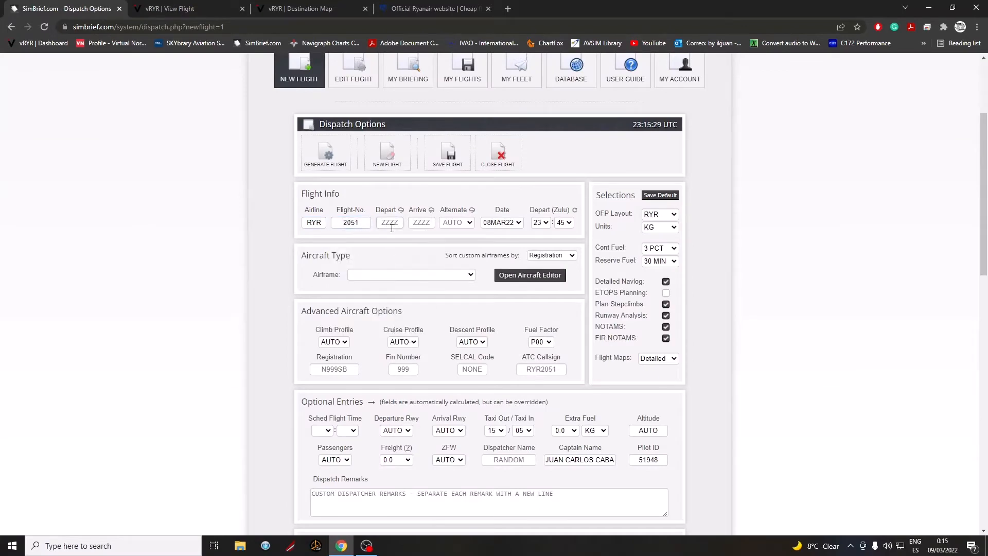
pyautogui.write('lemd')
pyautogui.press('Tab')
pyautogui.write('xleo')
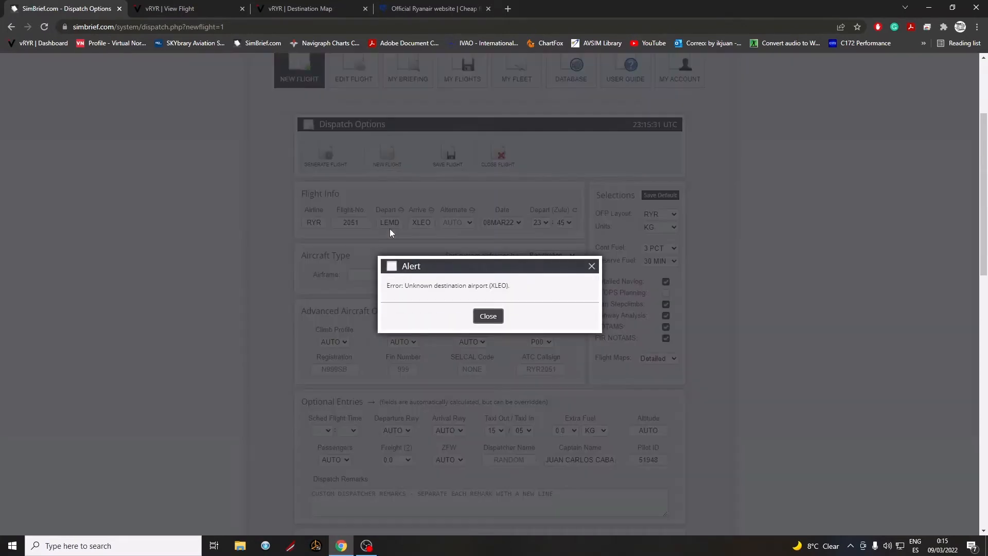
pyautogui.click(479, 316)
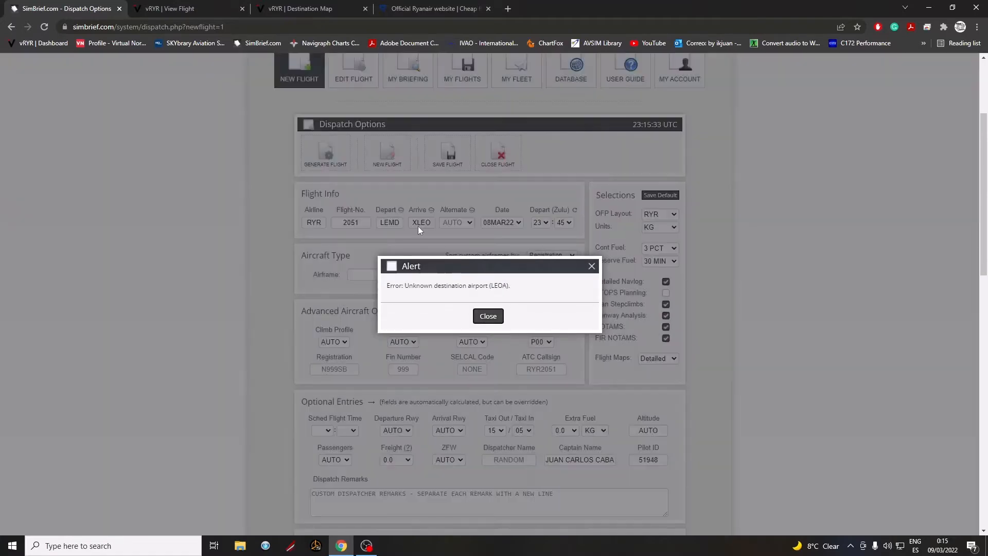
pyautogui.click(488, 315)
pyautogui.moveTo(434, 222); pyautogui.dragTo(401, 218)
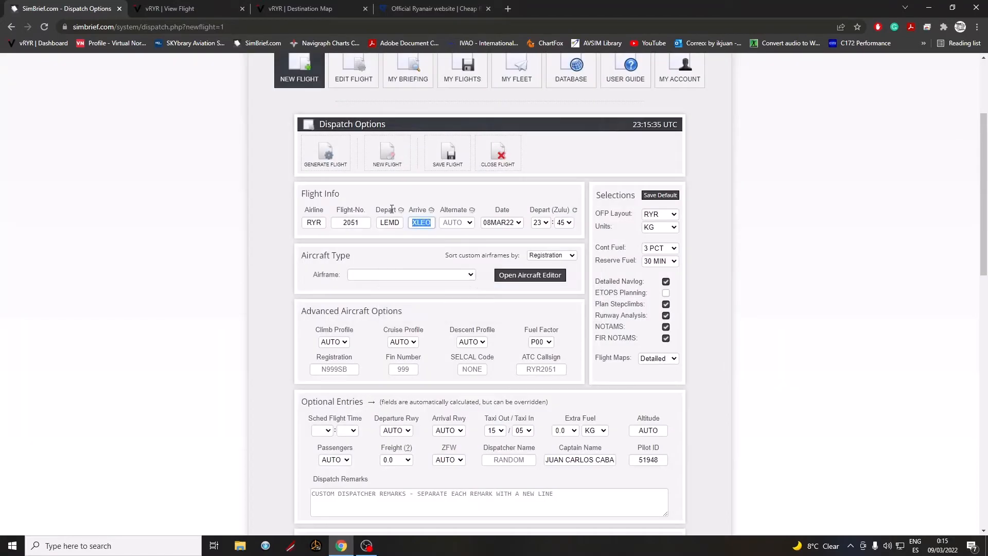
pyautogui.write('lepa')
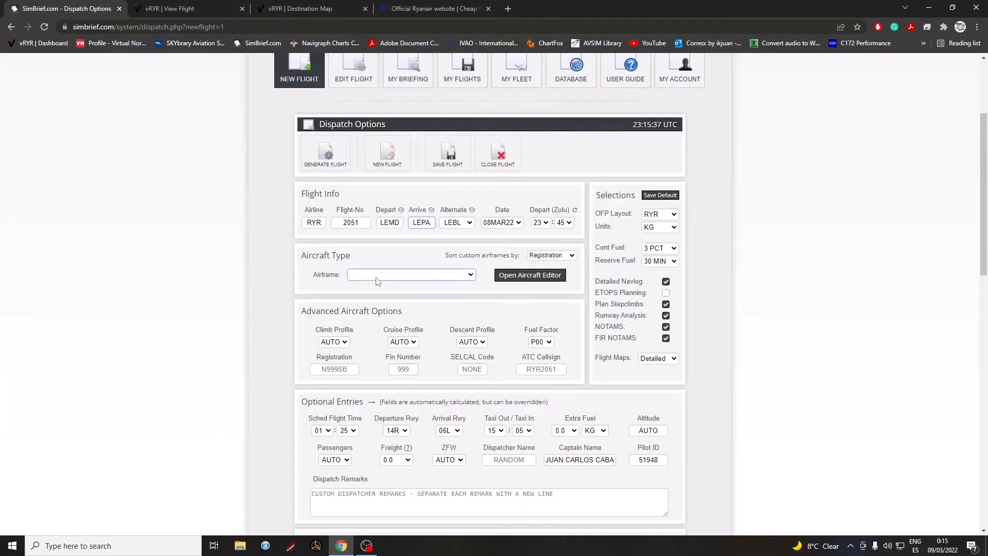
# Select the EI-ENM B737-800W [RYANAIR] airframe and check its climb profile and fuel factor options
pyautogui.click(377, 279)
pyautogui.click(380, 397)
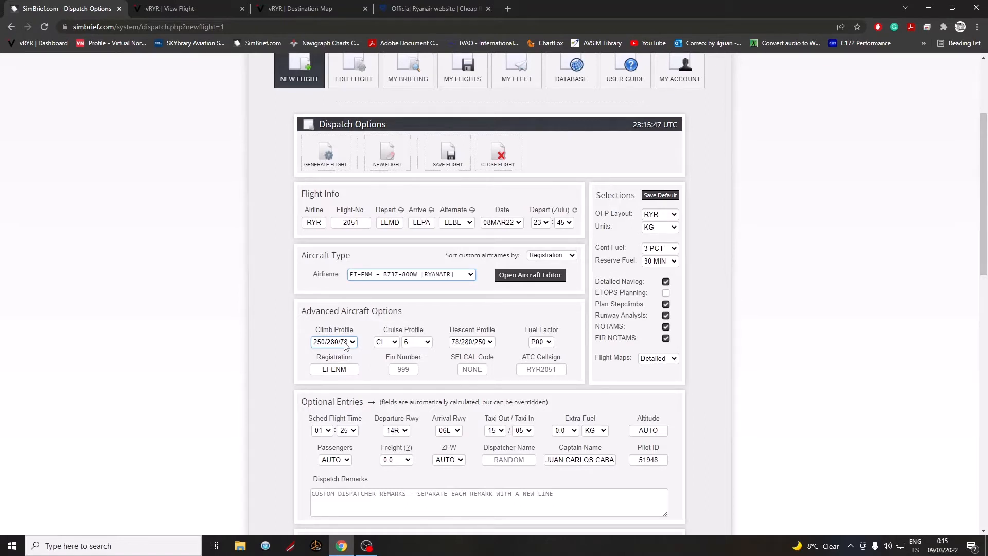
pyautogui.click(345, 343)
pyautogui.click(345, 342)
pyautogui.press('Tab')
pyautogui.press('Tab')
pyautogui.press('Tab')
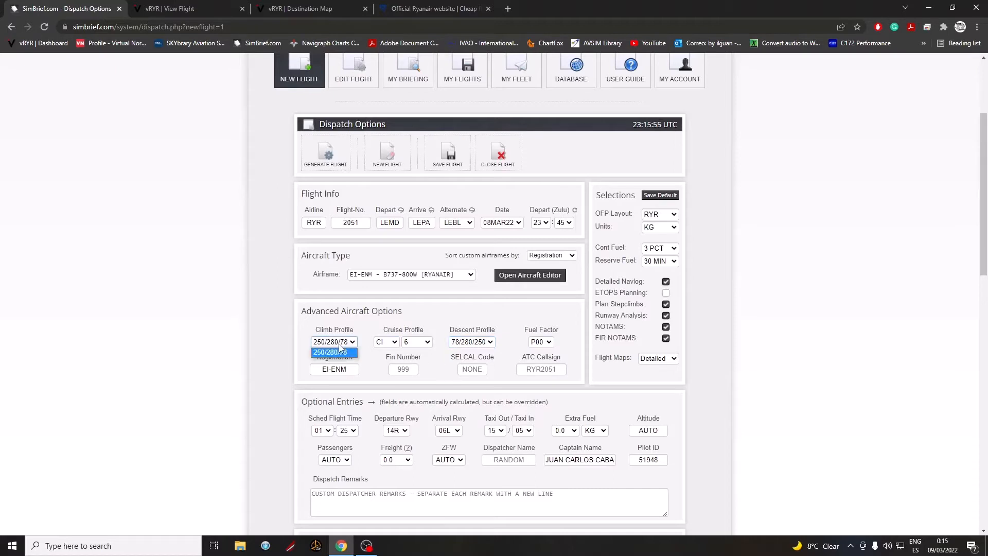
pyautogui.click(547, 346)
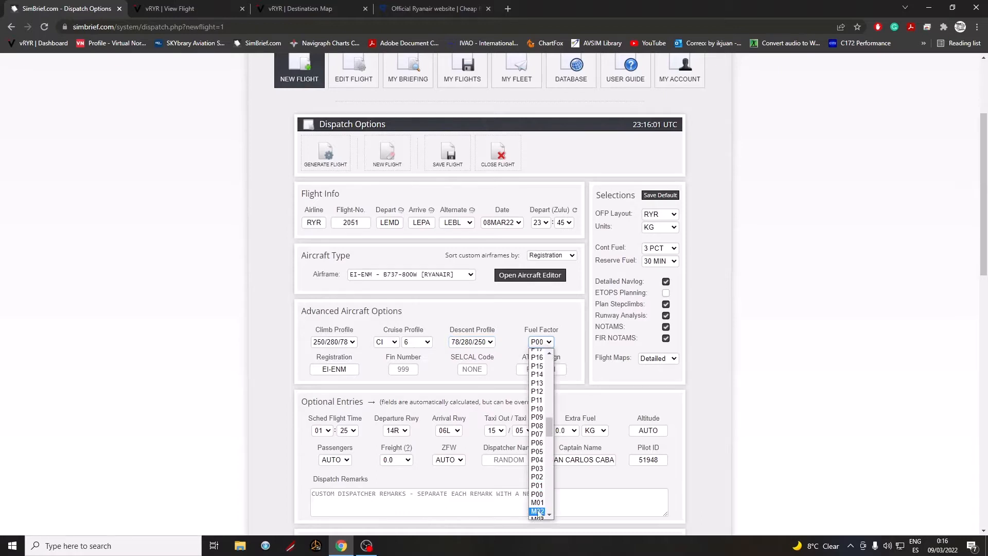
pyautogui.click(548, 346)
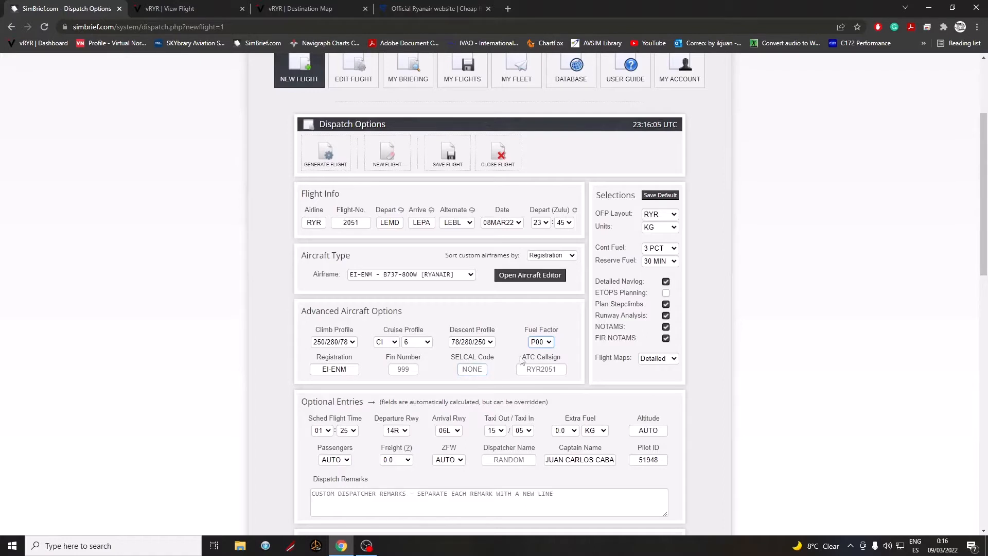
# Copy the RYR5M callsign from the Virtual Ryanair booking's flight information
pyautogui.click(193, 9)
pyautogui.doubleClick(154, 230)
pyautogui.rightClick(160, 230)
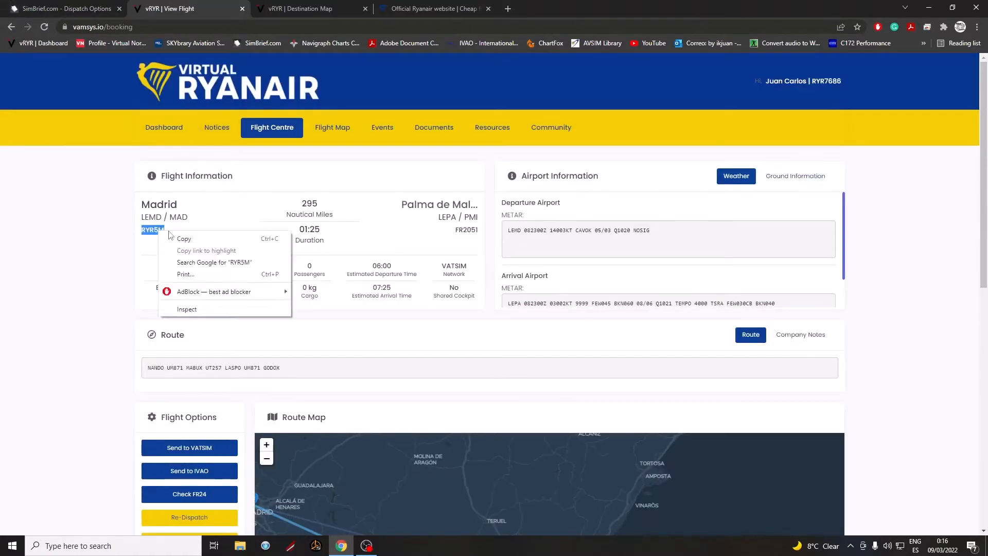
pyautogui.click(175, 237)
pyautogui.doubleClick(160, 231)
pyautogui.rightClick(161, 231)
pyautogui.click(177, 238)
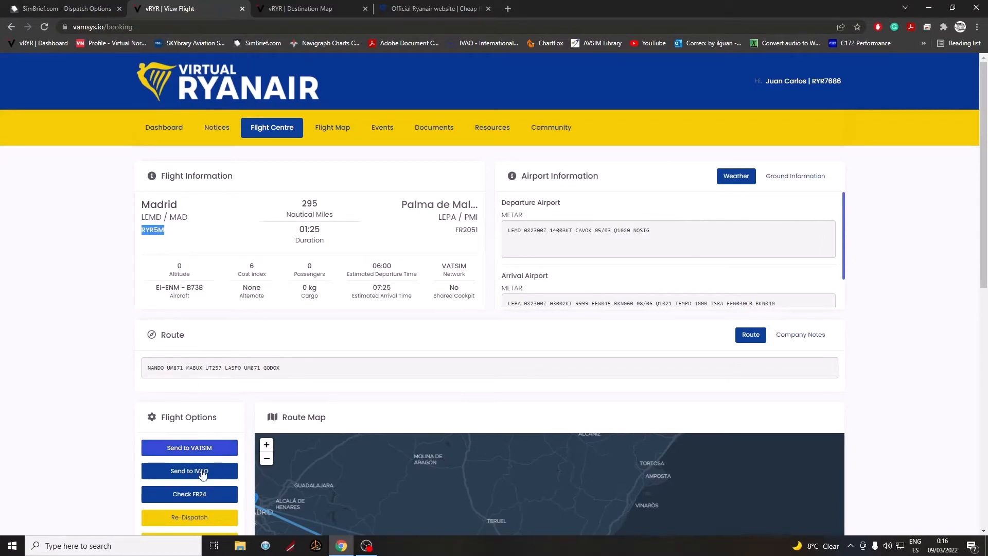
# Check flight FR2051's history on Flightradar24 and view the playback of the 08 Mar 2022 flight
pyautogui.click(192, 493)
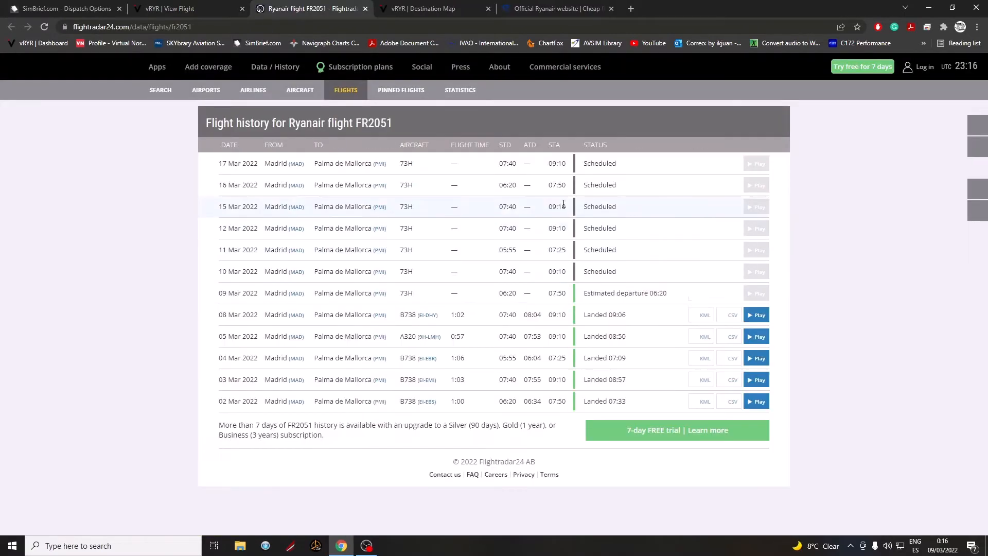
pyautogui.click(756, 315)
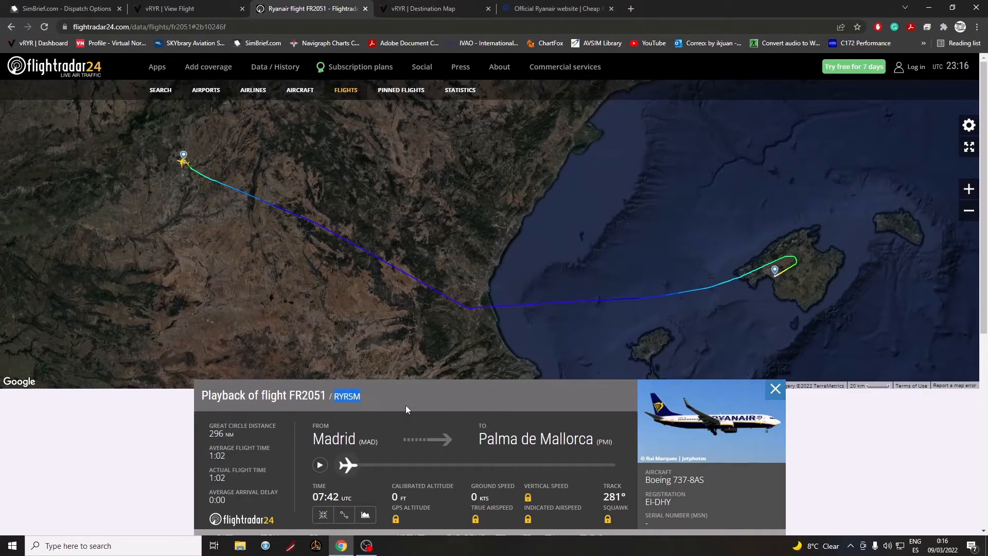
pyautogui.click(206, 9)
# Set the ATC callsign to RYR5M in the SimBrief advanced aircraft options
pyautogui.click(67, 8)
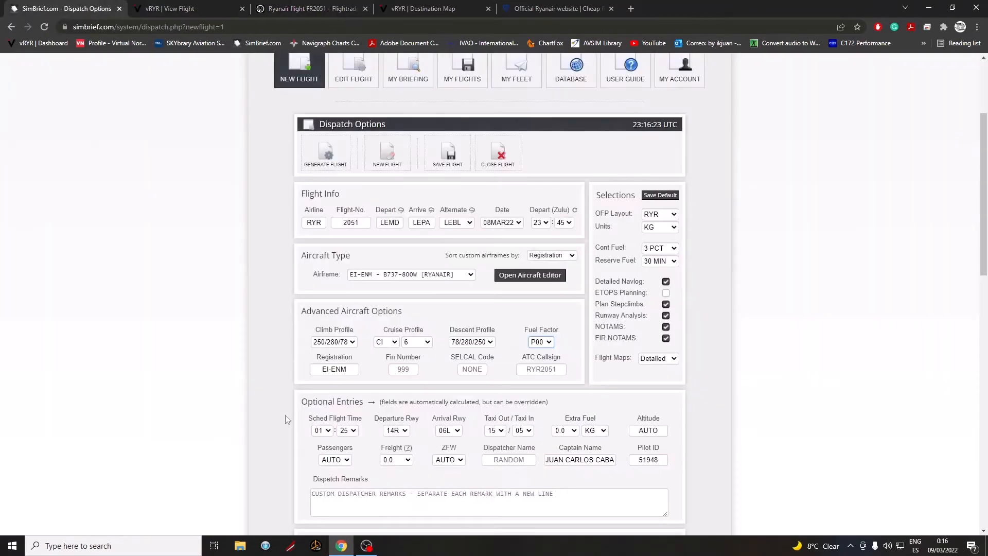
pyautogui.scroll(-1, 285, 414)
pyautogui.click(537, 319)
pyautogui.write('RYR5M')
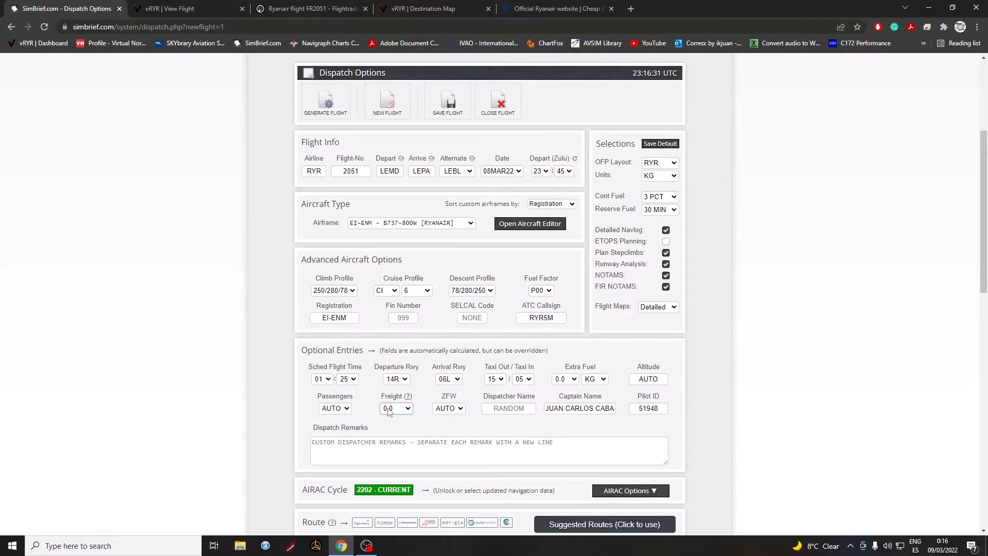
pyautogui.scroll(-1, 664, 149)
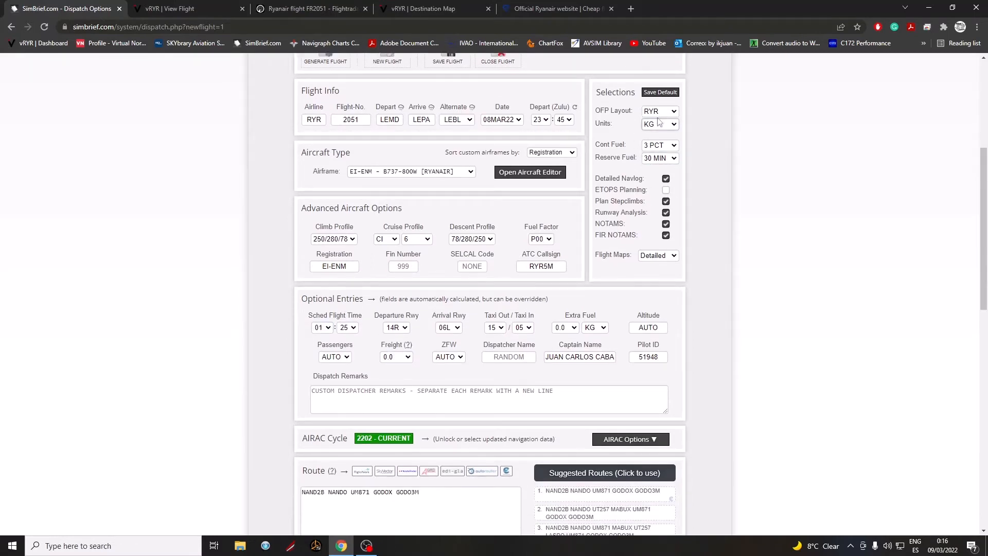
pyautogui.scroll(-2, 269, 403)
pyautogui.scroll(3, 269, 404)
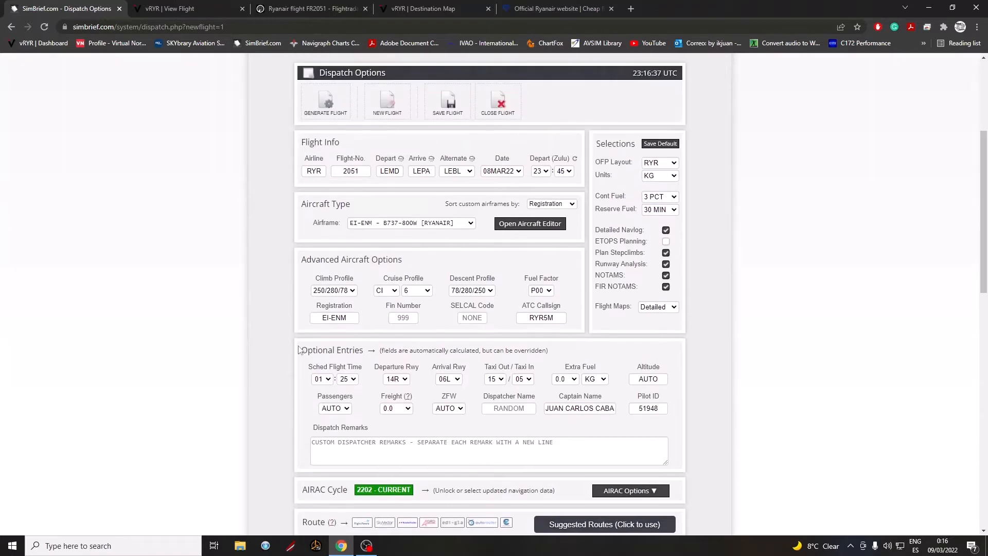
pyautogui.scroll(-1, 381, 288)
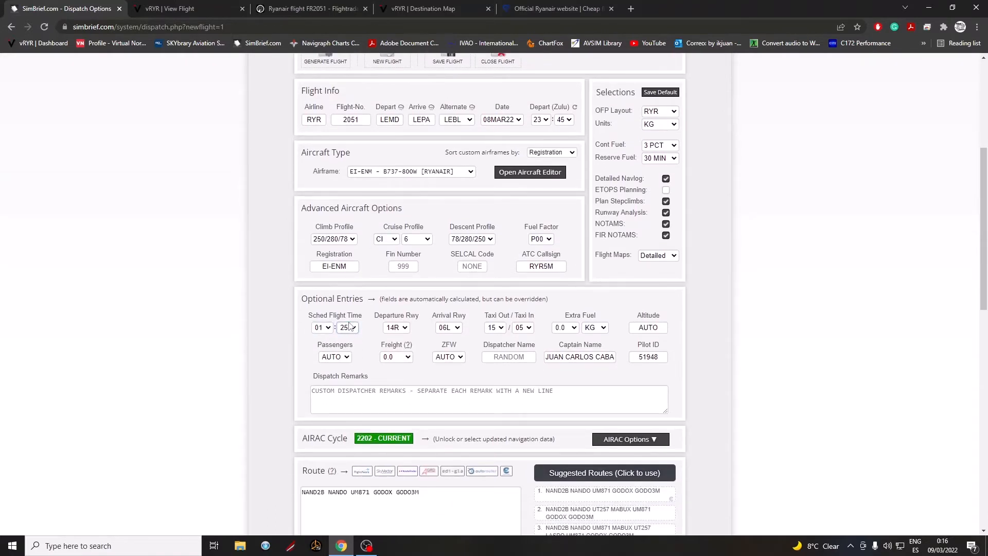
# Check the flight duration in the Virtual Ryanair booking and bring up the destination choices on the Ryanair website
pyautogui.click(229, 8)
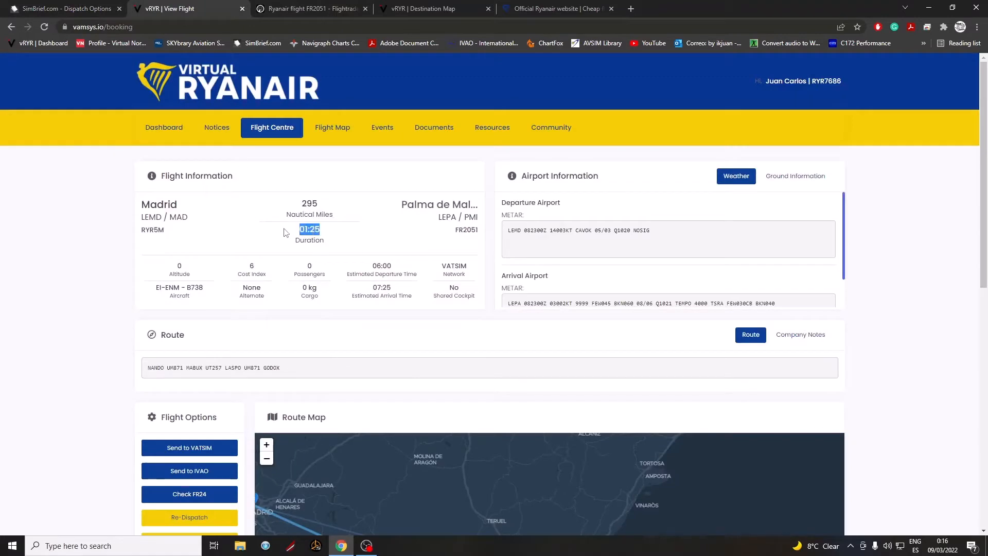
pyautogui.hotkey('ctrl', 'shift', 'Tab')
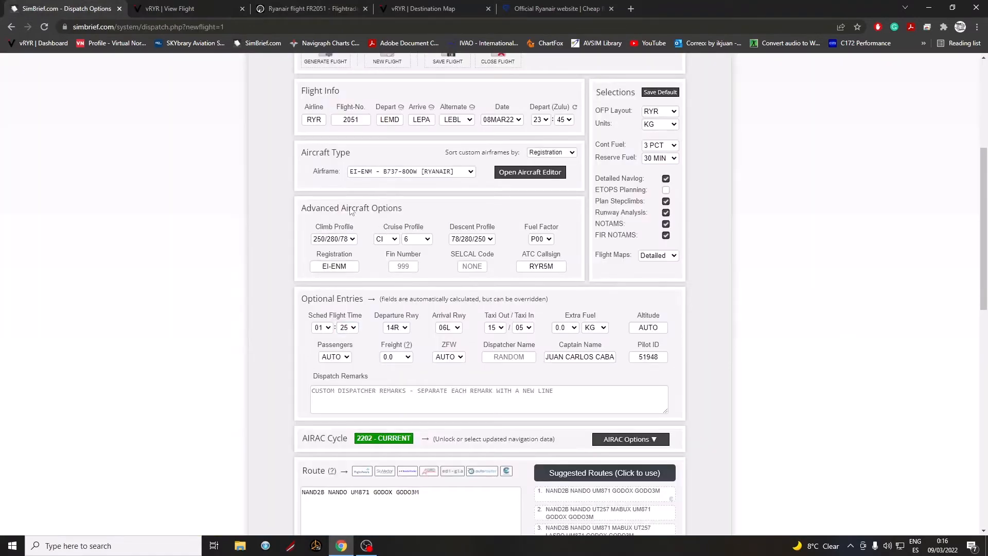
pyautogui.click(530, 6)
pyautogui.click(455, 164)
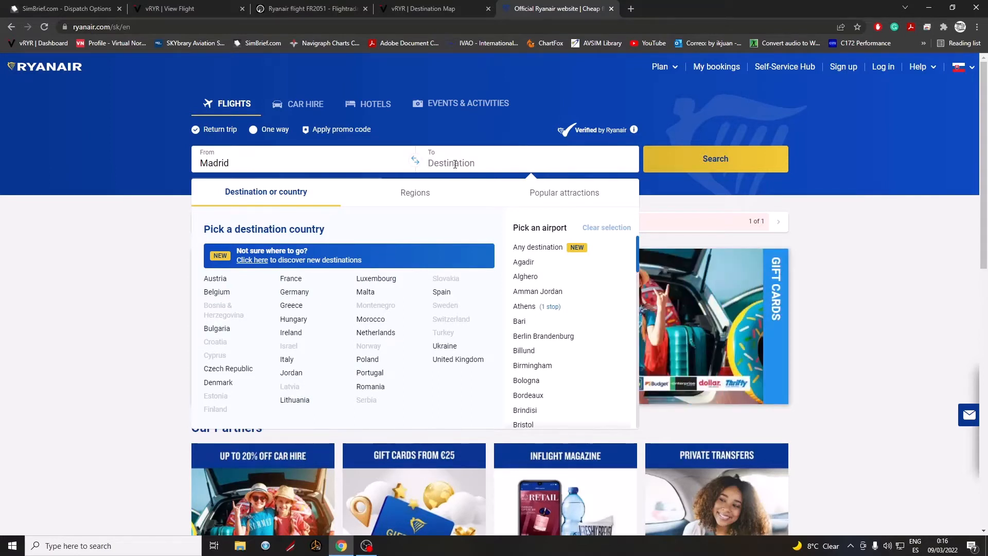
pyautogui.click(201, 6)
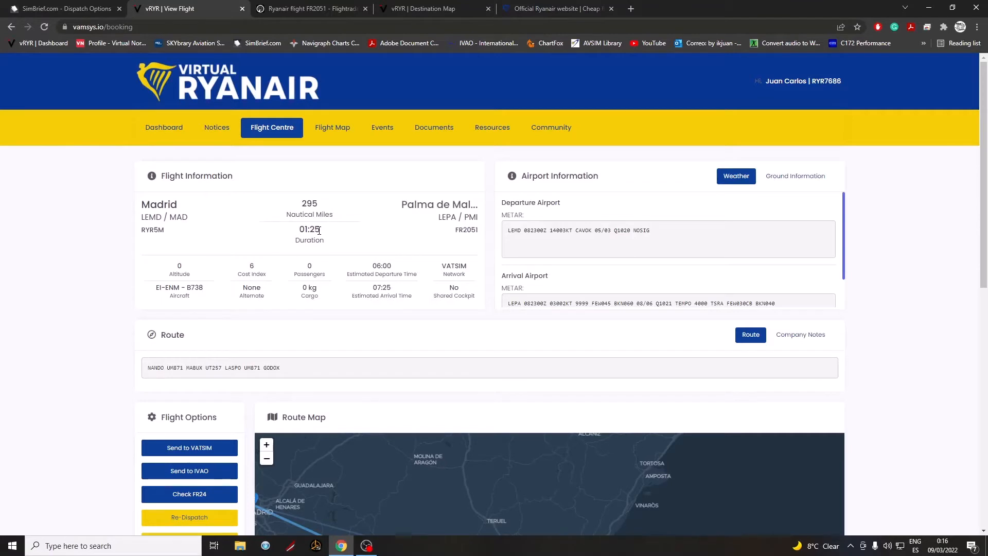
# Search the Ryanair website for flights from Madrid to Palma de Mallorca, departing and returning on 9 March, accepting the website terms
pyautogui.click(537, 5)
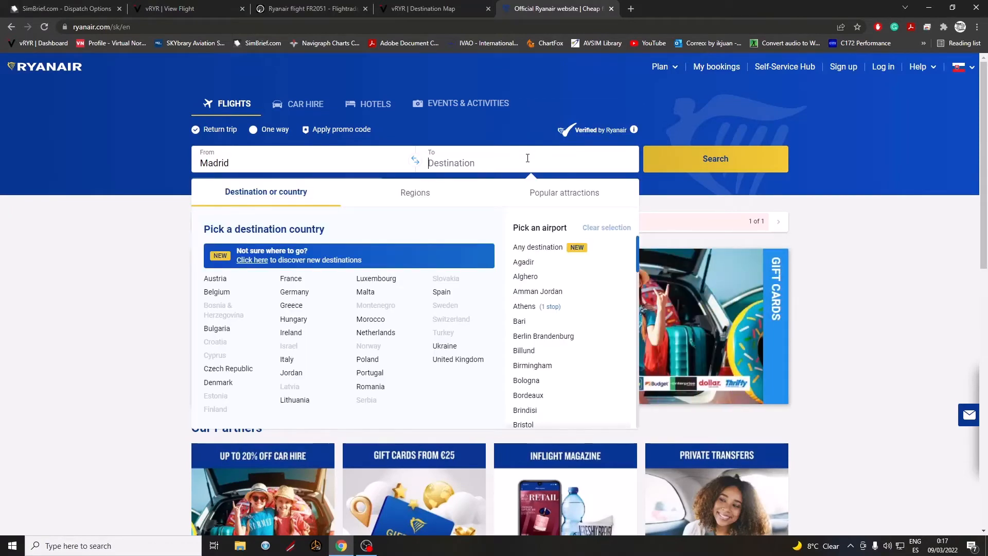
pyautogui.write('palma')
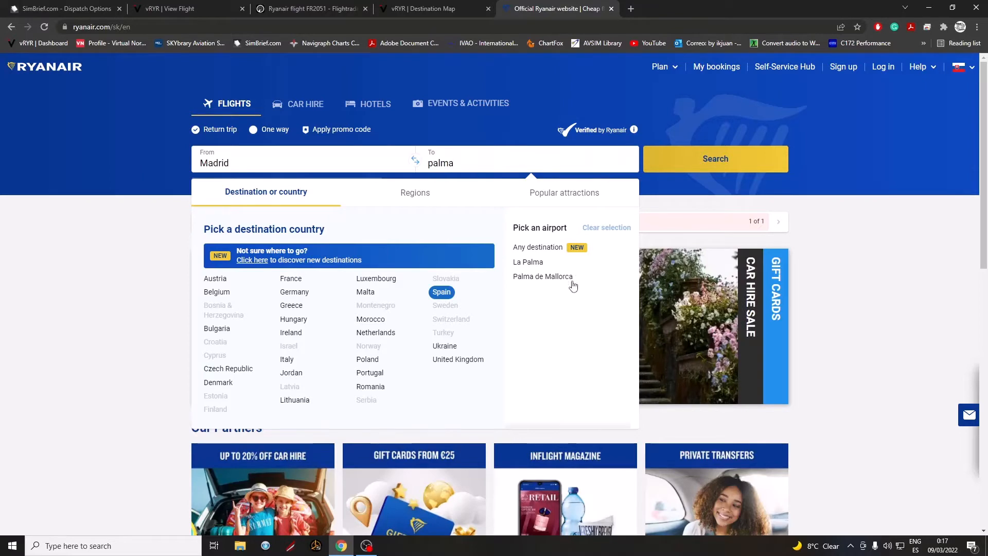
pyautogui.click(572, 283)
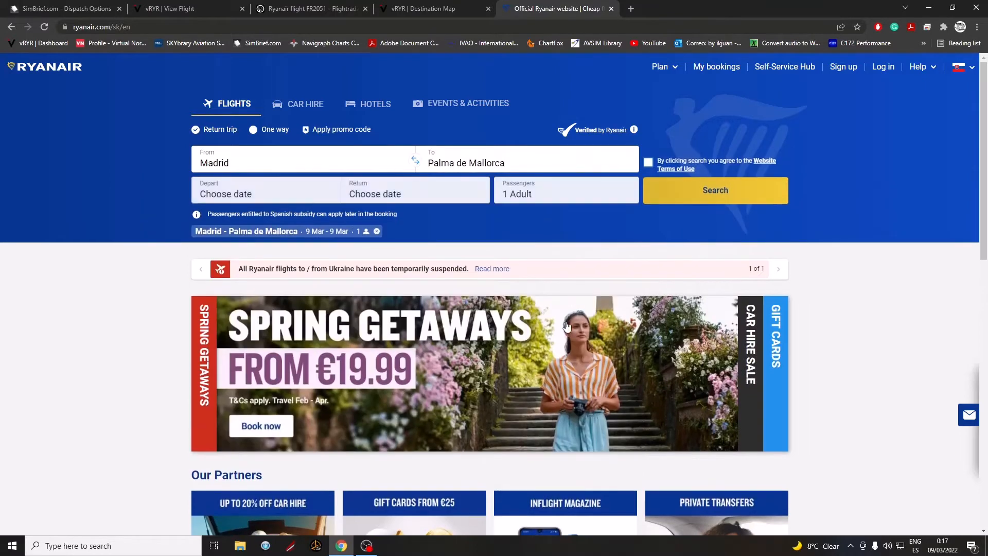
pyautogui.click(262, 327)
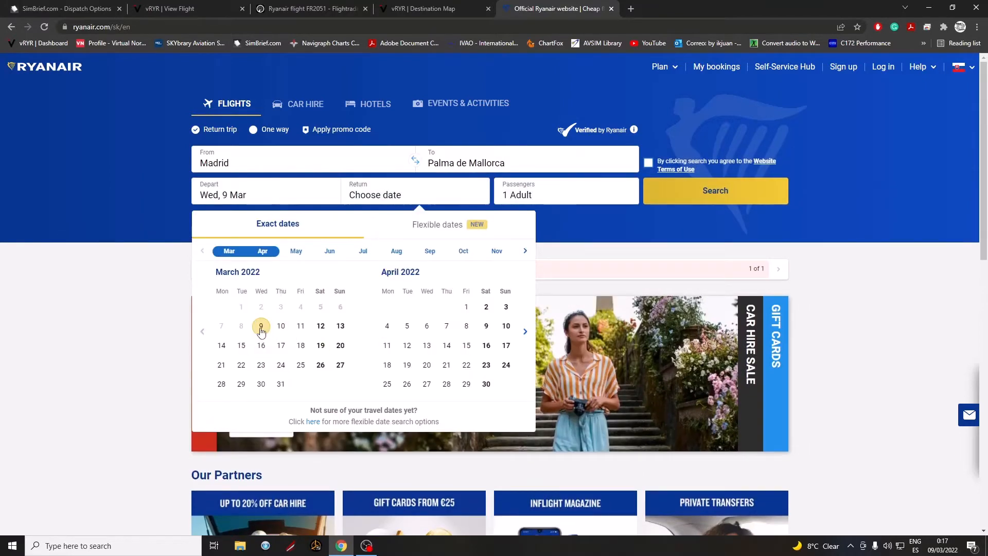
pyautogui.click(261, 326)
pyautogui.click(648, 163)
pyautogui.click(706, 194)
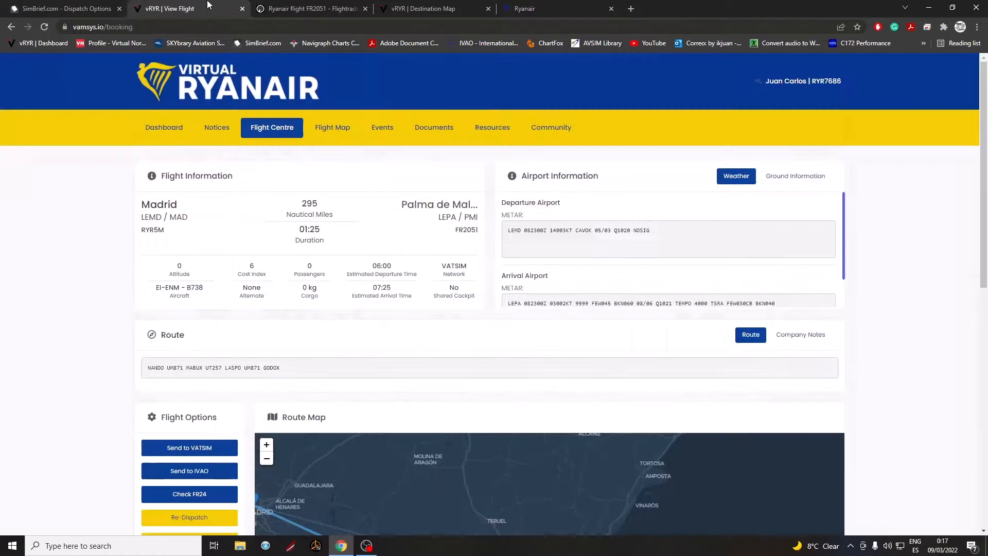
# Examine the Ryanair search results for flight FR 2051's scheduled times and duration, comparing them with the other flights on the route
pyautogui.click(165, 9)
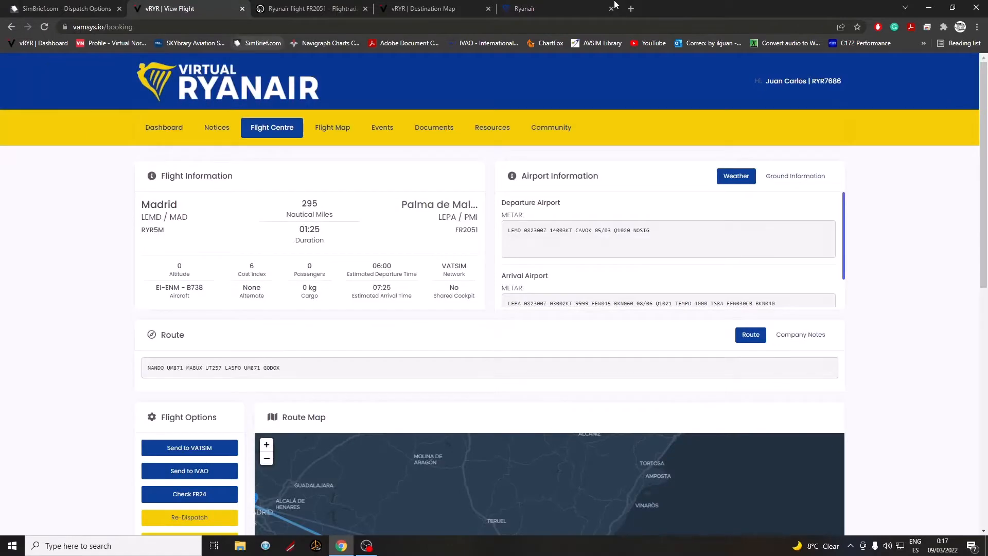
pyautogui.click(525, 9)
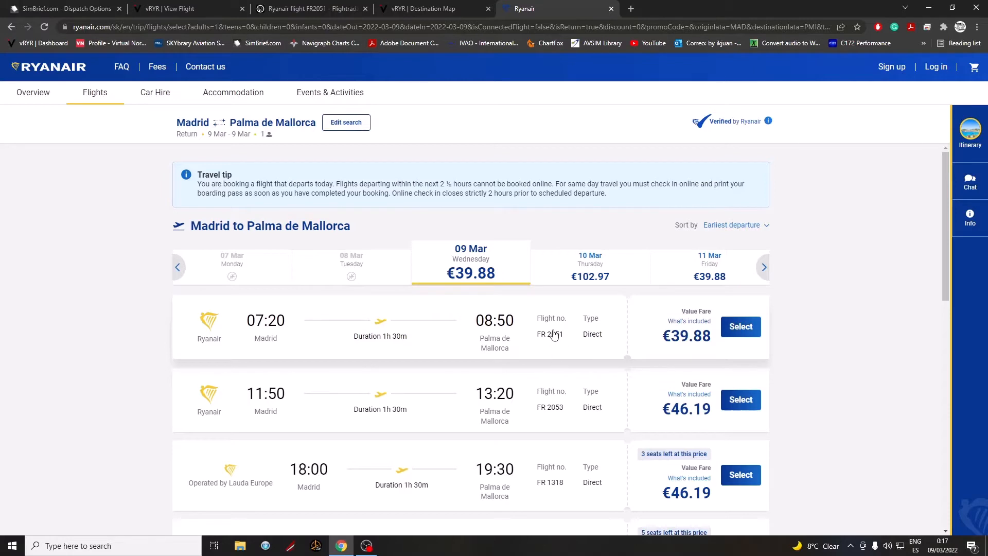
pyautogui.scroll(-1, 551, 345)
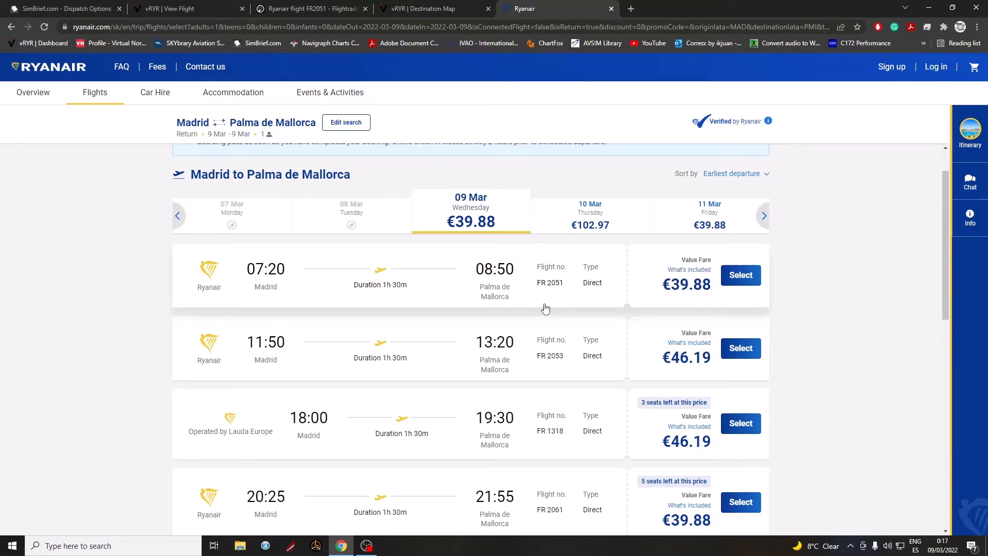
pyautogui.scroll(-1, 414, 355)
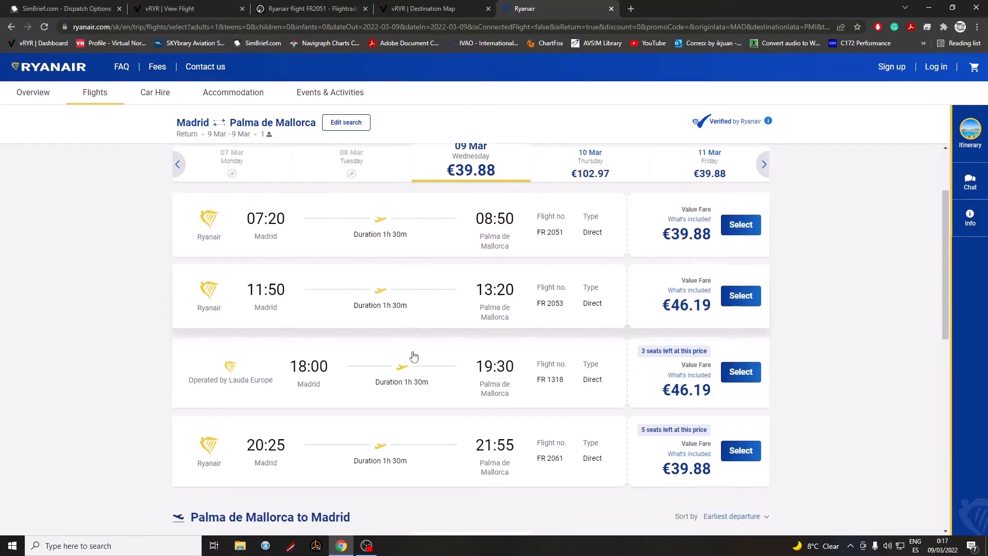
pyautogui.scroll(-5, 414, 356)
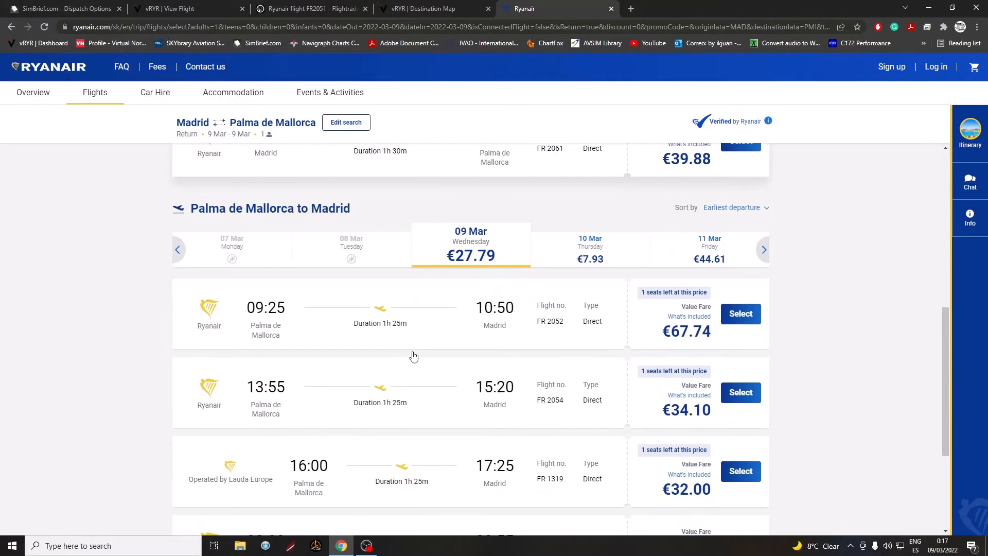
pyautogui.scroll(5, 414, 356)
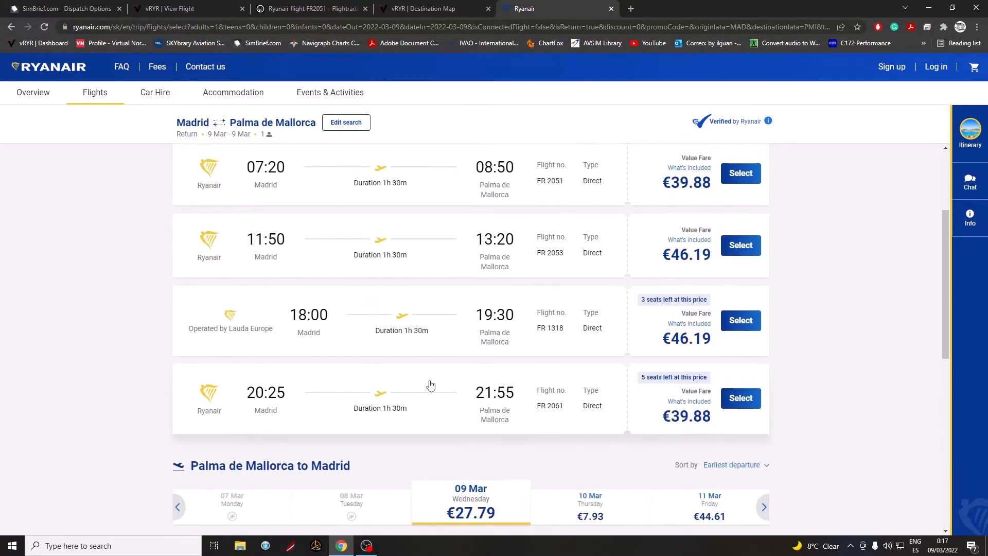
pyautogui.scroll(2, 430, 383)
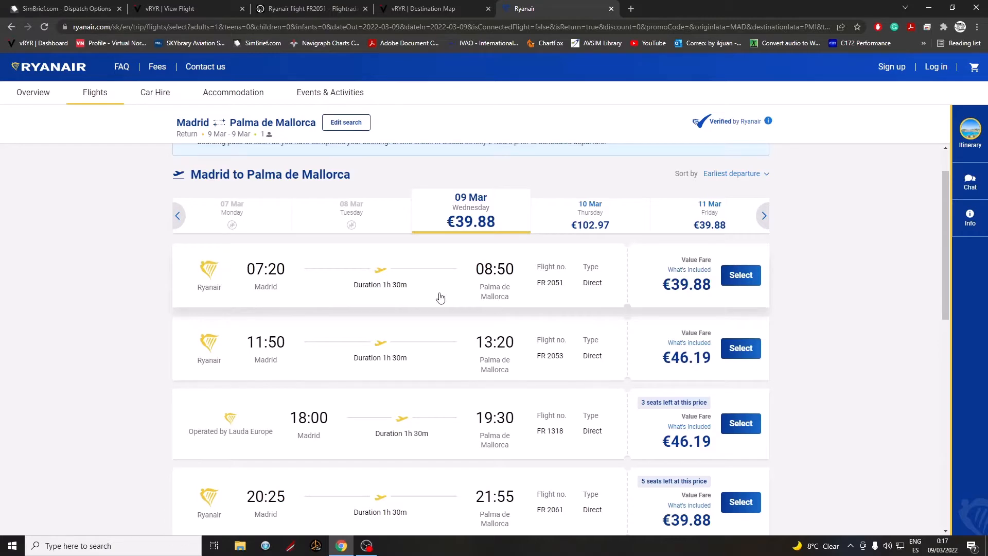
# Switch to the SimBrief dispatch form and set the scheduled flight time to 01:30
pyautogui.hotkey('ctrl', 'Tab')
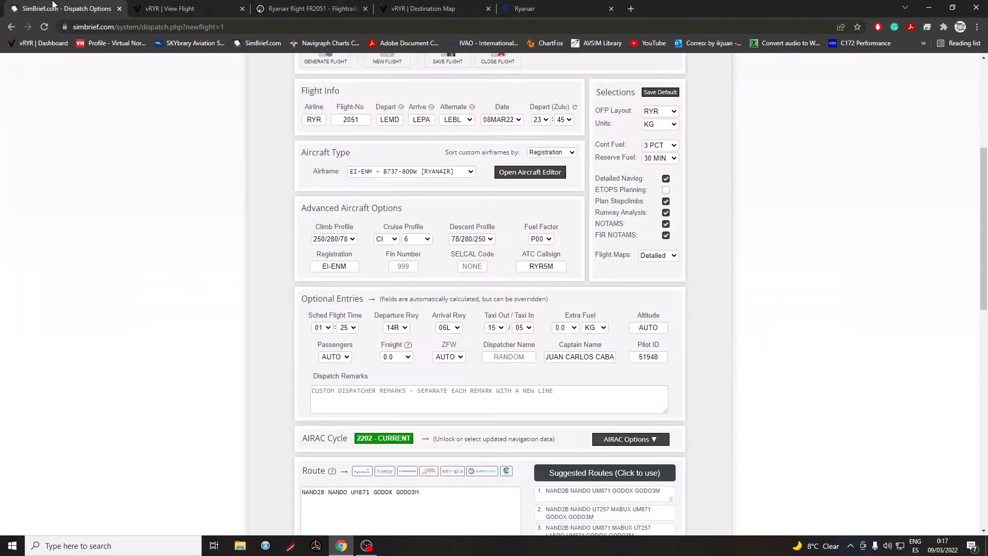
pyautogui.click(346, 329)
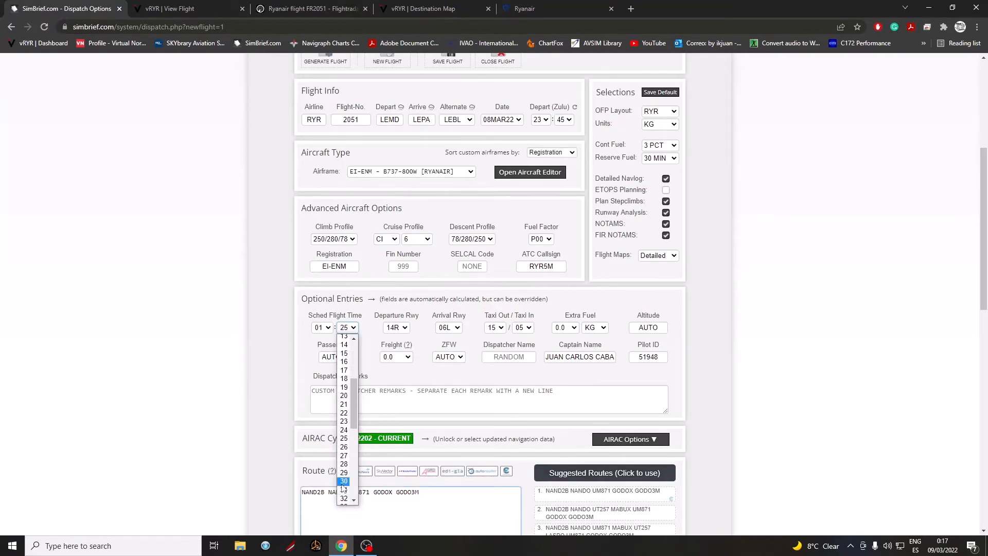
pyautogui.click(344, 482)
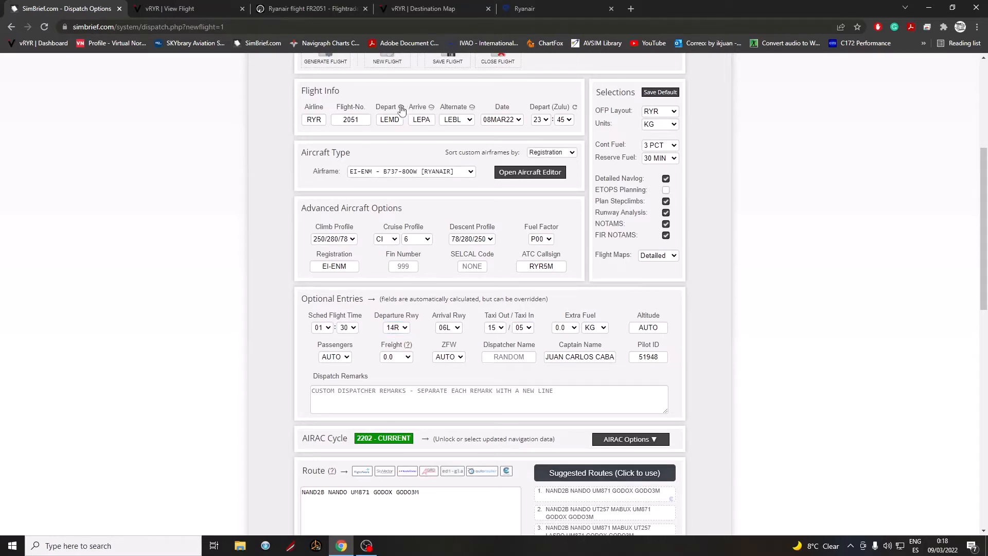
# Check the LEMD departure weather and set the departure runway to 36R
pyautogui.moveTo(401, 109)
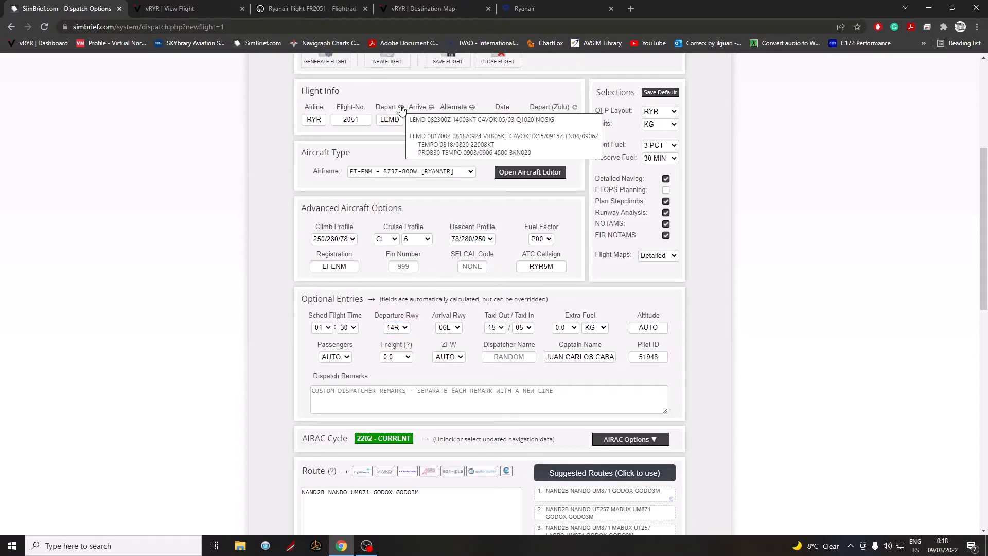
pyautogui.click(396, 327)
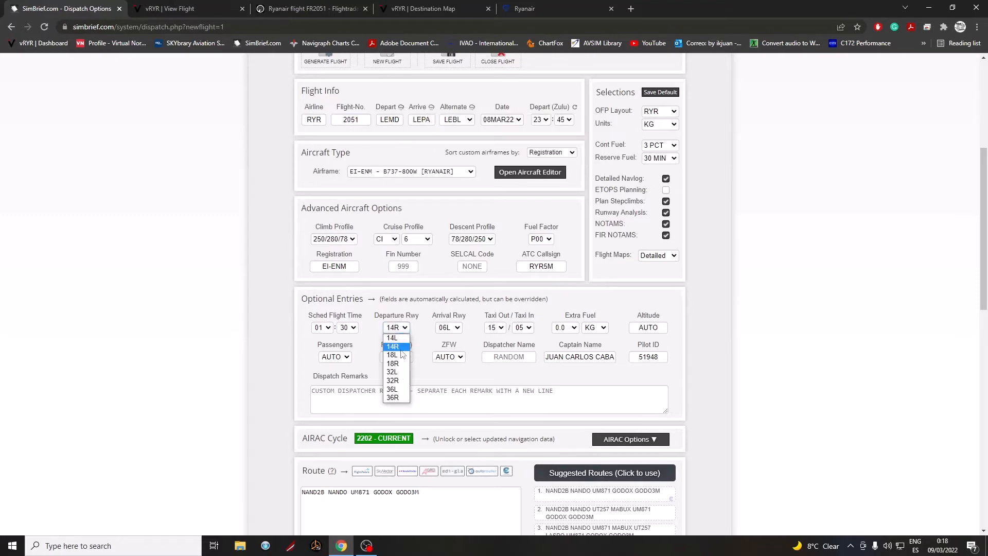
pyautogui.click(396, 393)
pyautogui.click(474, 316)
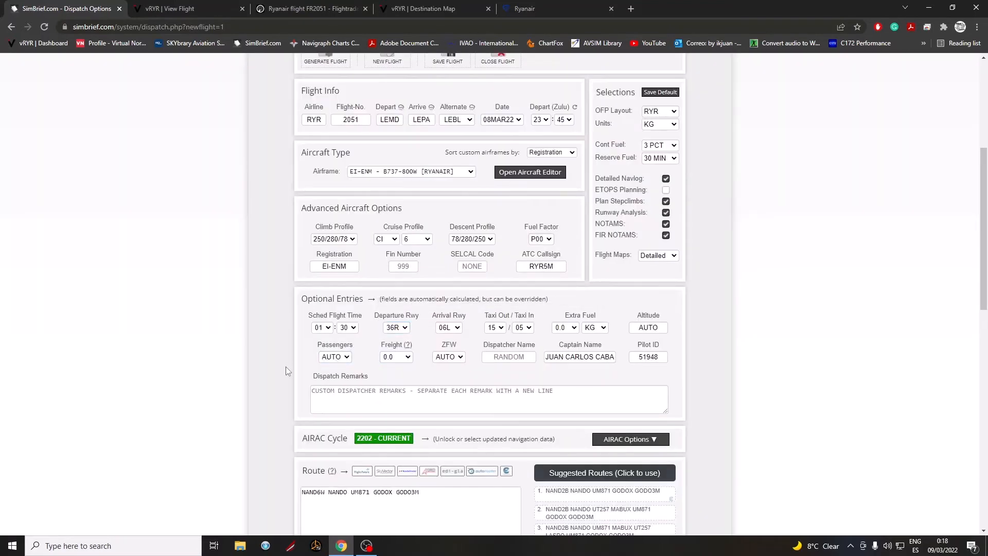
# Check the LEPA arrival weather and set the arrival runway to 24L
pyautogui.scroll(-1, 304, 362)
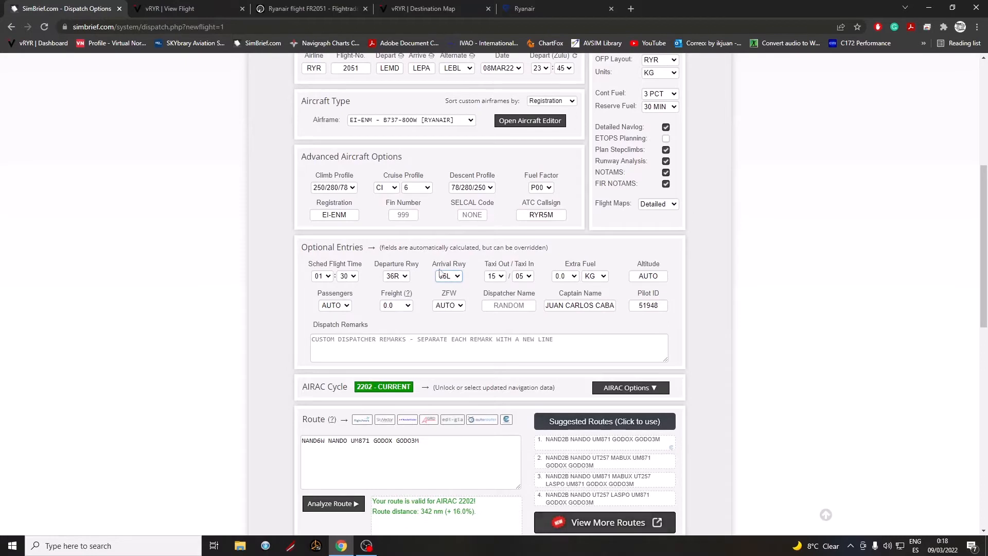
pyautogui.scroll(1, 443, 257)
pyautogui.moveTo(432, 109)
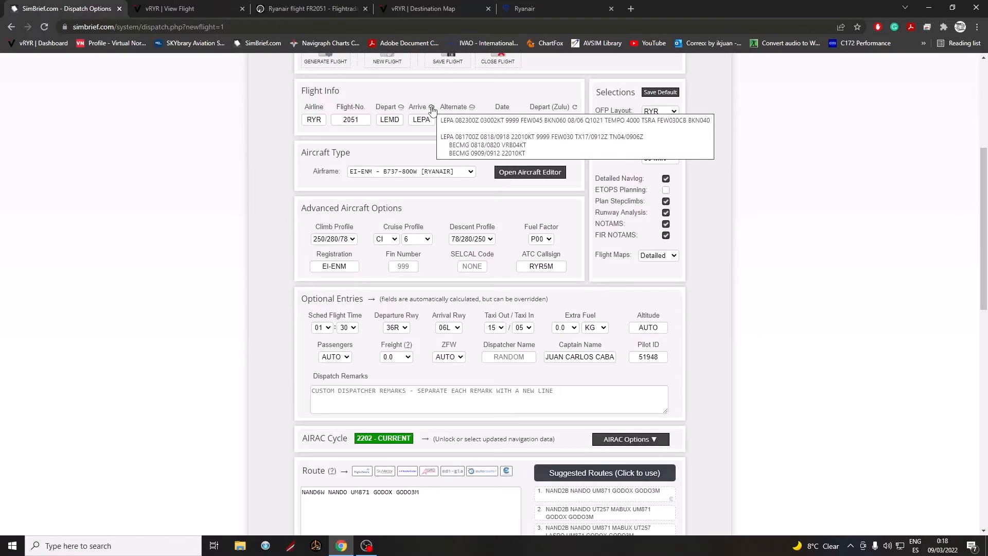
pyautogui.click(449, 327)
pyautogui.click(451, 358)
pyautogui.click(473, 316)
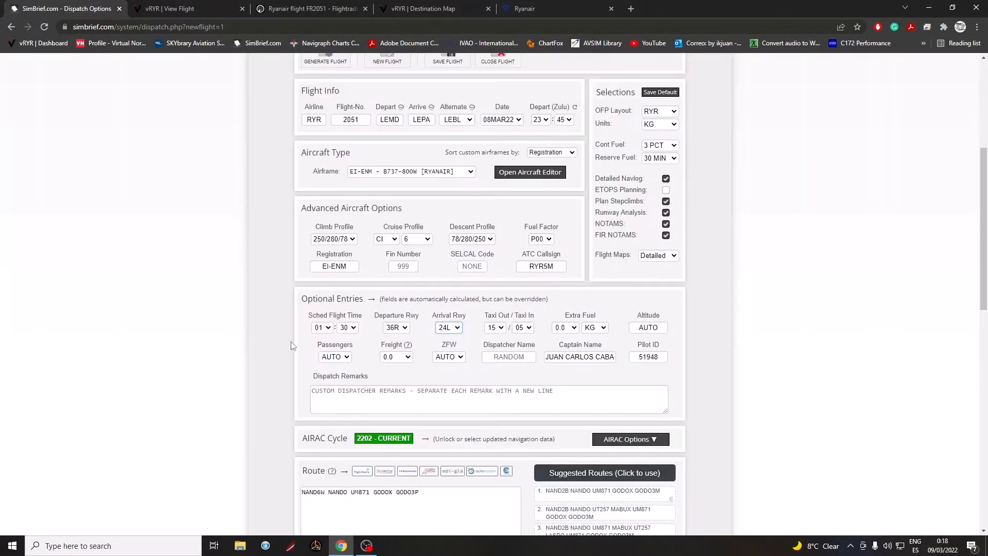
# Review the passenger and freight options in the dispatch form, checking the passenger figure in the Virtual Ryanair booking
pyautogui.scroll(-2, 276, 347)
pyautogui.scroll(1, 268, 356)
pyautogui.click(334, 305)
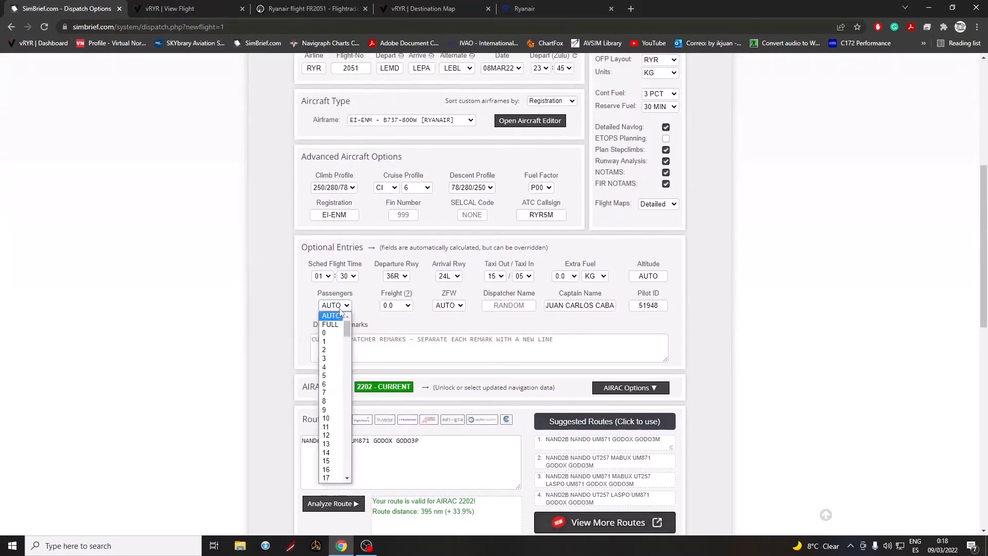
pyautogui.moveTo(347, 324)
pyautogui.mouseDown()
pyautogui.moveTo(346, 466)
pyautogui.moveTo(346, 332)
pyautogui.mouseUp()
pyautogui.click(341, 305)
pyautogui.click(141, 5)
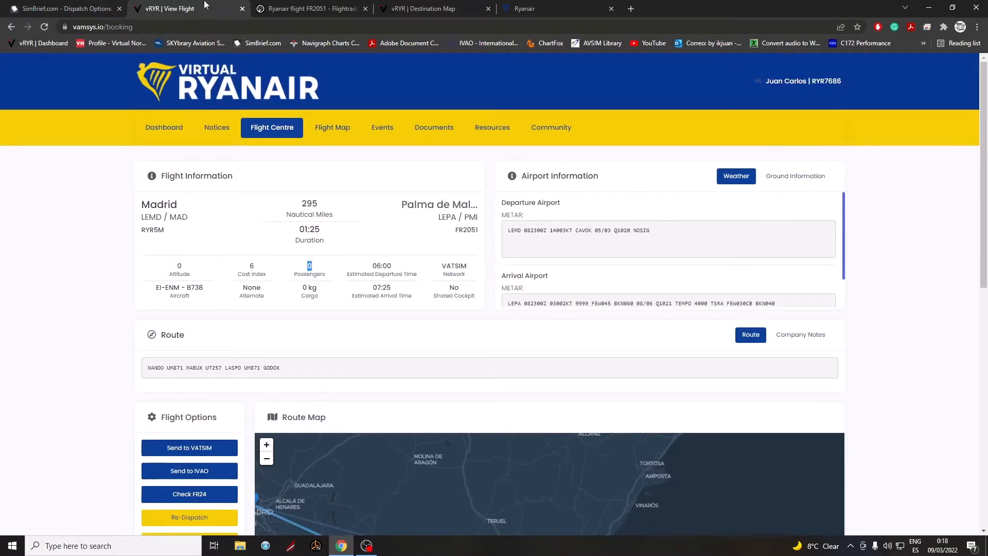
pyautogui.hotkey('ctrl', 'shift', 'Tab')
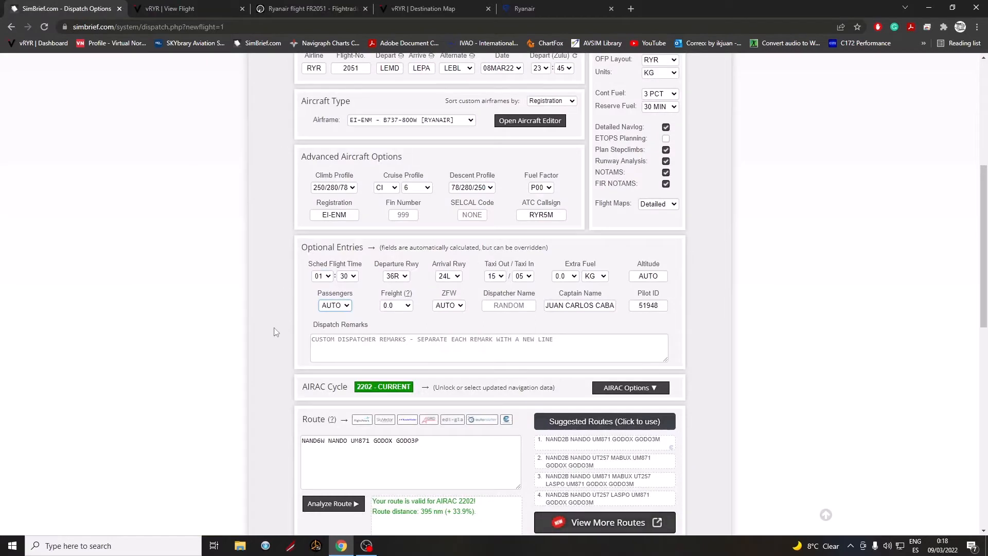
pyautogui.scroll(1, 269, 334)
pyautogui.scroll(-1, 458, 335)
pyautogui.click(406, 305)
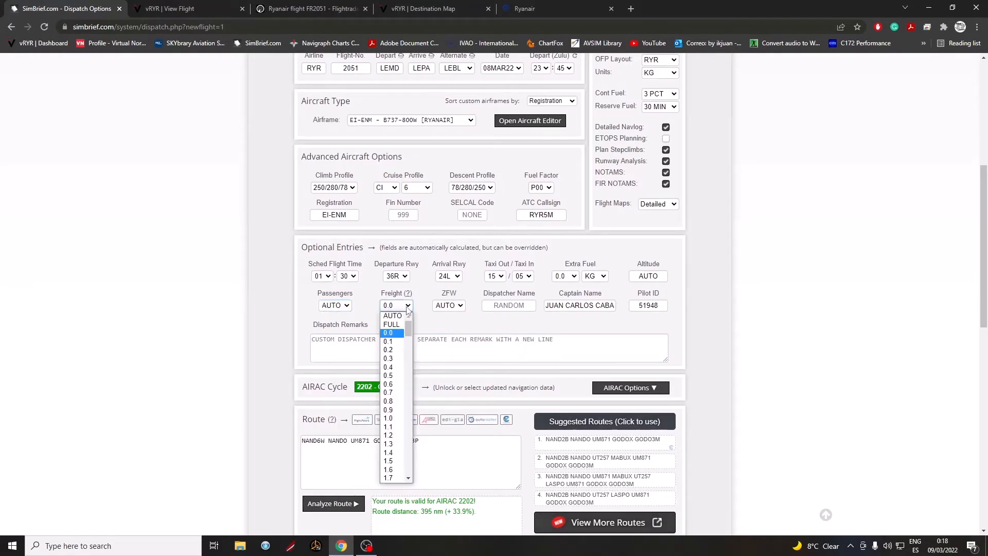
pyautogui.click(407, 305)
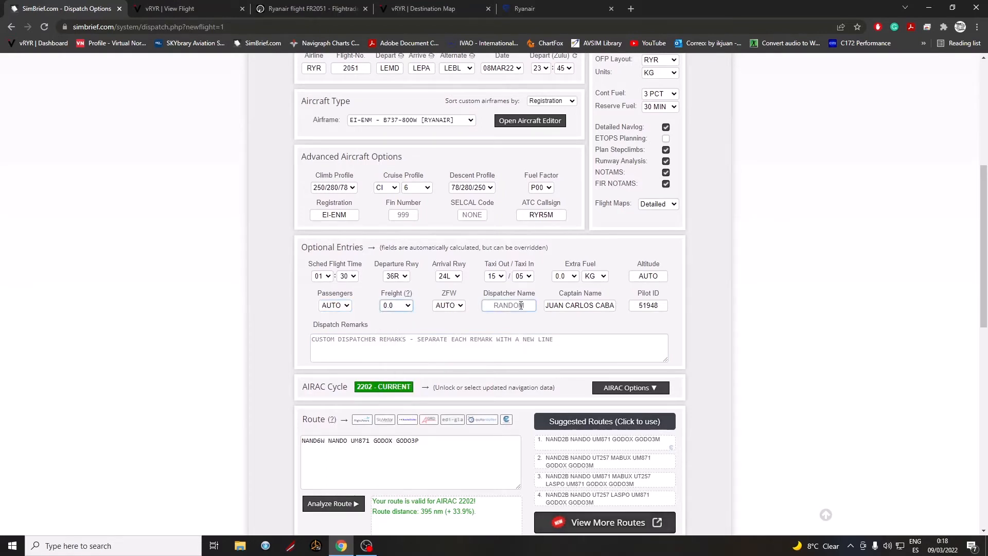
# Replace the pilot ID in the optional entries with the captain's own pilot code
pyautogui.click(590, 309)
pyautogui.doubleClick(654, 305)
pyautogui.write('cabju')
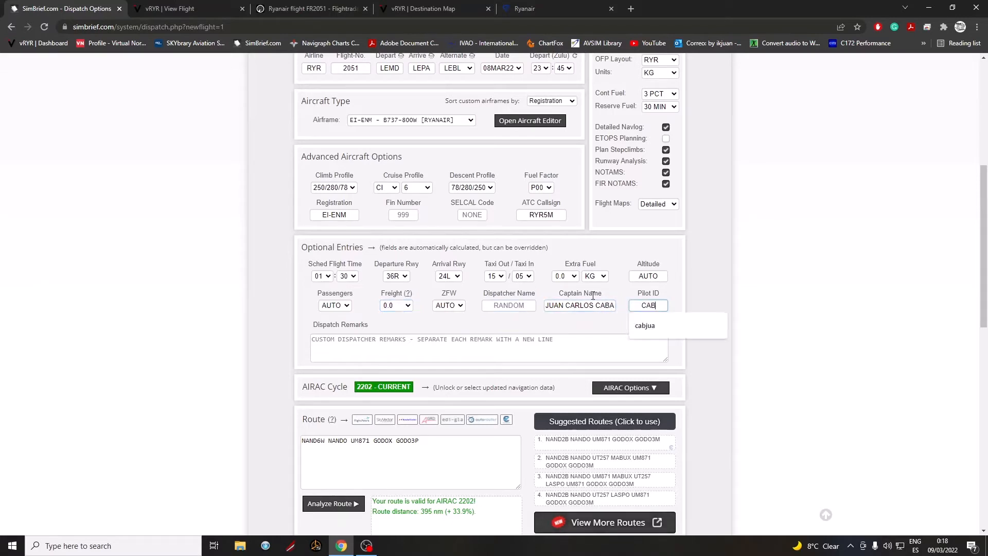
pyautogui.click(703, 319)
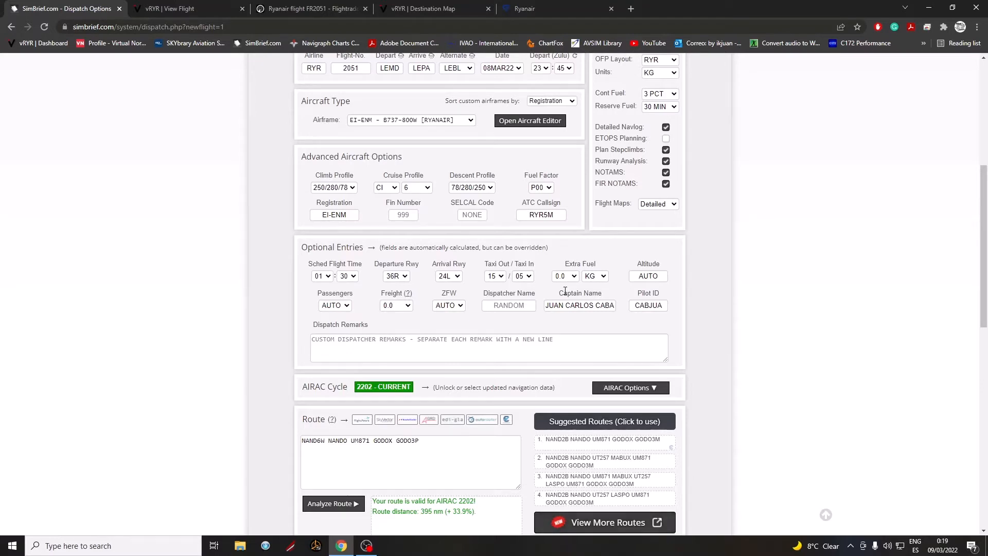
# Review the available Taxi Out and Taxi In times in the optional entries
pyautogui.click(501, 277)
pyautogui.press('Tab')
pyautogui.click(503, 278)
pyautogui.click(503, 277)
pyautogui.click(502, 277)
pyautogui.click(503, 280)
pyautogui.click(531, 278)
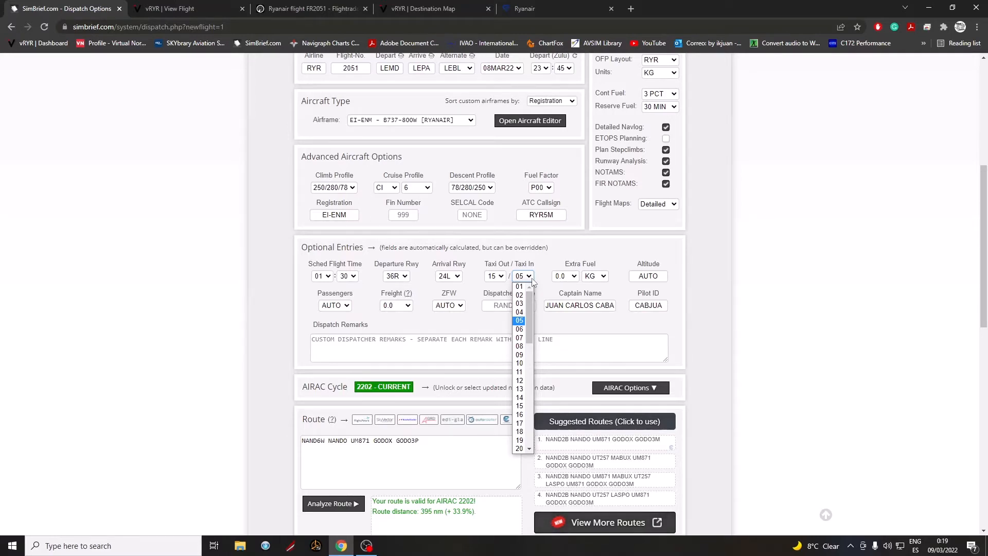
pyautogui.click(532, 281)
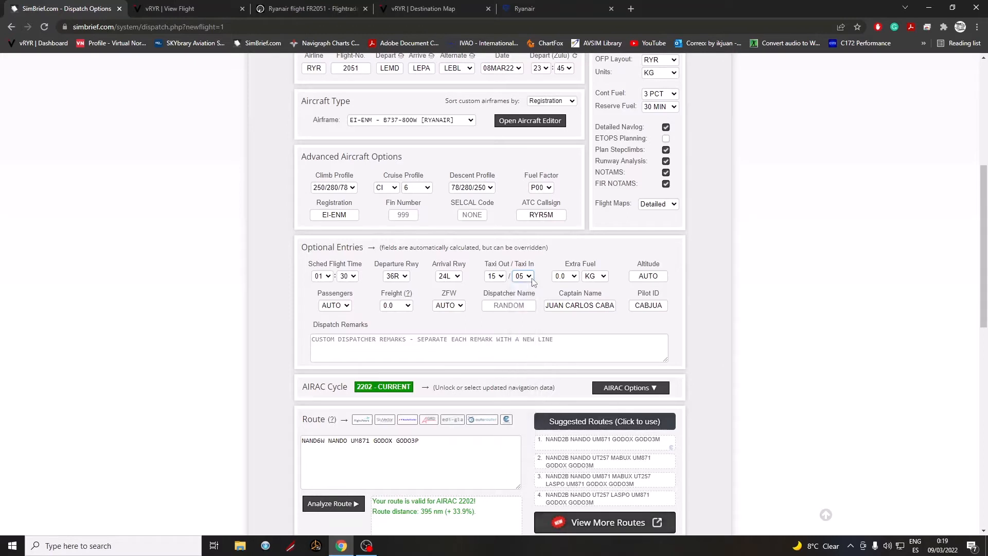
pyautogui.tripleClick(501, 262)
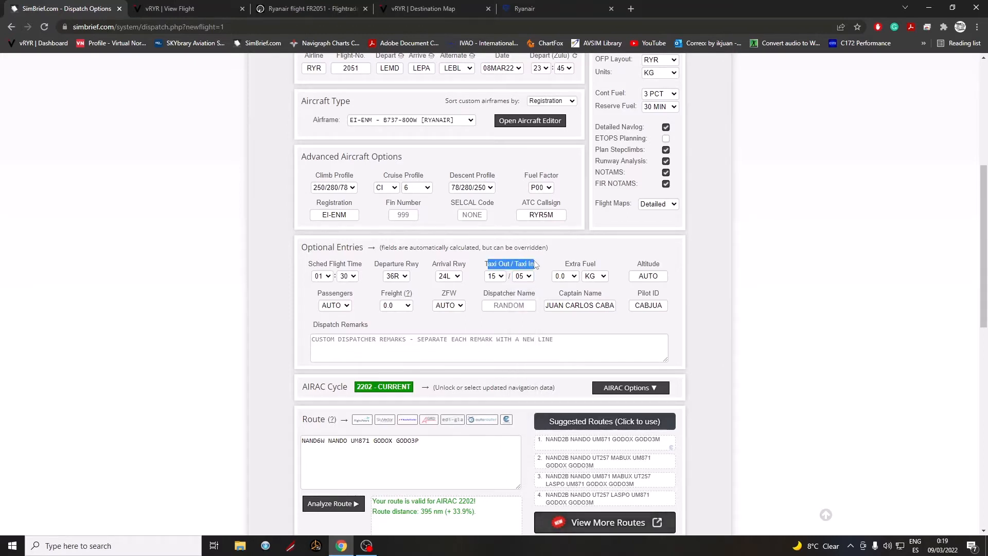
pyautogui.click(501, 261)
pyautogui.moveTo(485, 263); pyautogui.dragTo(508, 263)
pyautogui.doubleClick(499, 283)
pyautogui.click(247, 252)
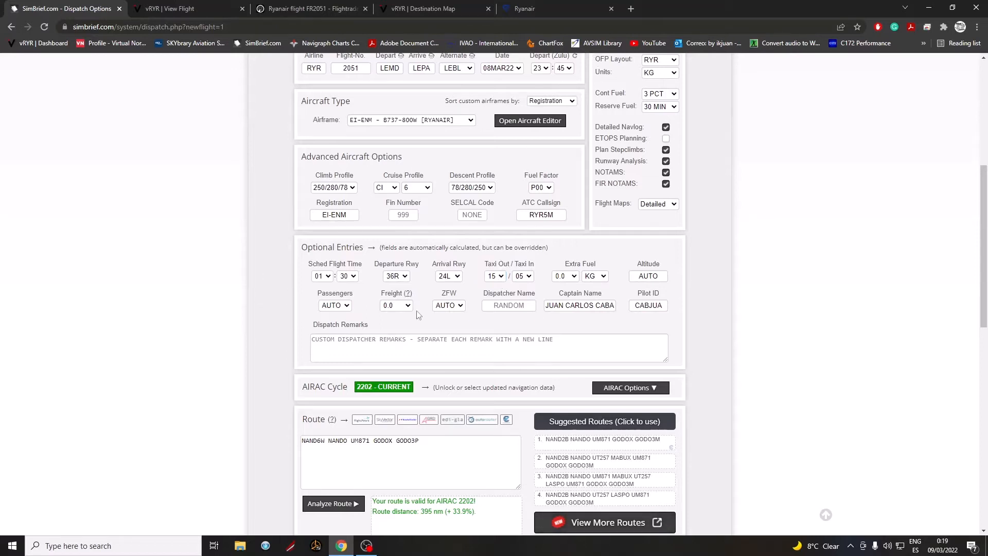
# Review the available Extra Fuel amounts in the optional entries of the dispatch form
pyautogui.scroll(-1, 690, 280)
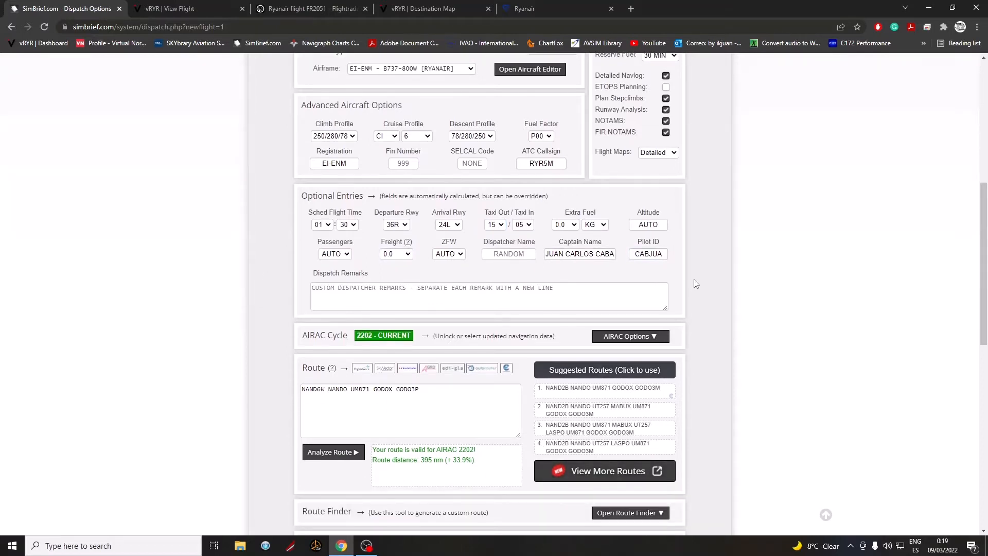
pyautogui.click(575, 227)
pyautogui.click(579, 227)
pyautogui.scroll(1, 578, 229)
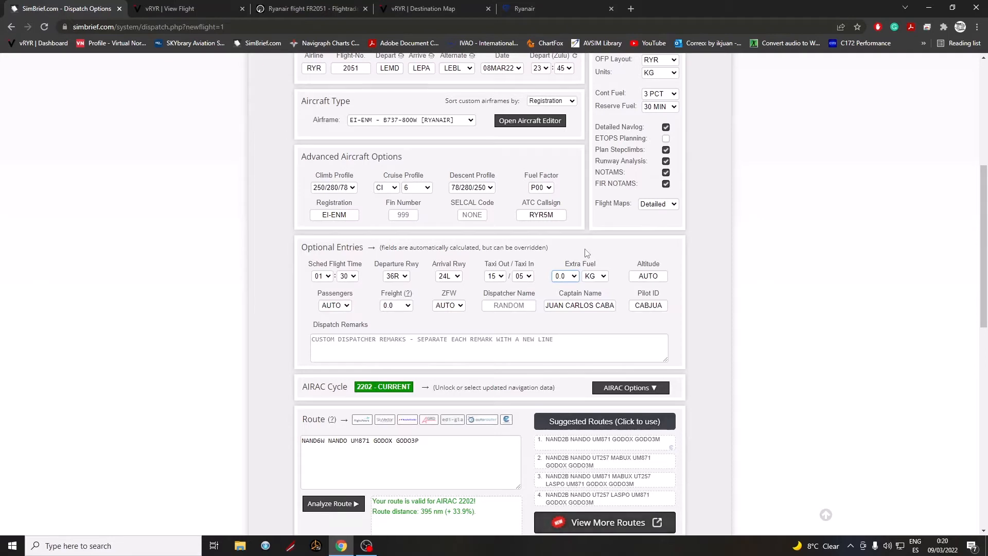
pyautogui.click(564, 277)
pyautogui.click(572, 281)
pyautogui.scroll(1, 576, 265)
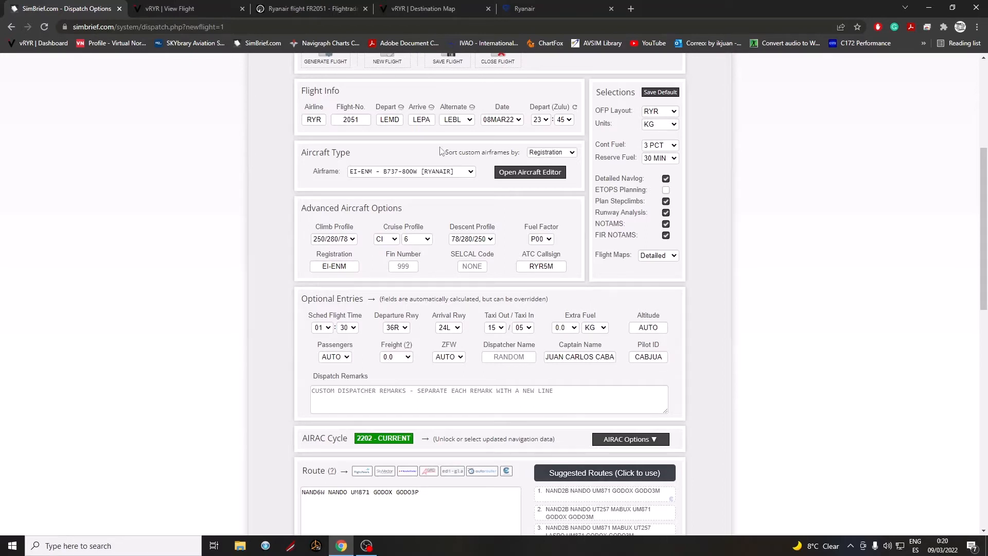
pyautogui.click(566, 327)
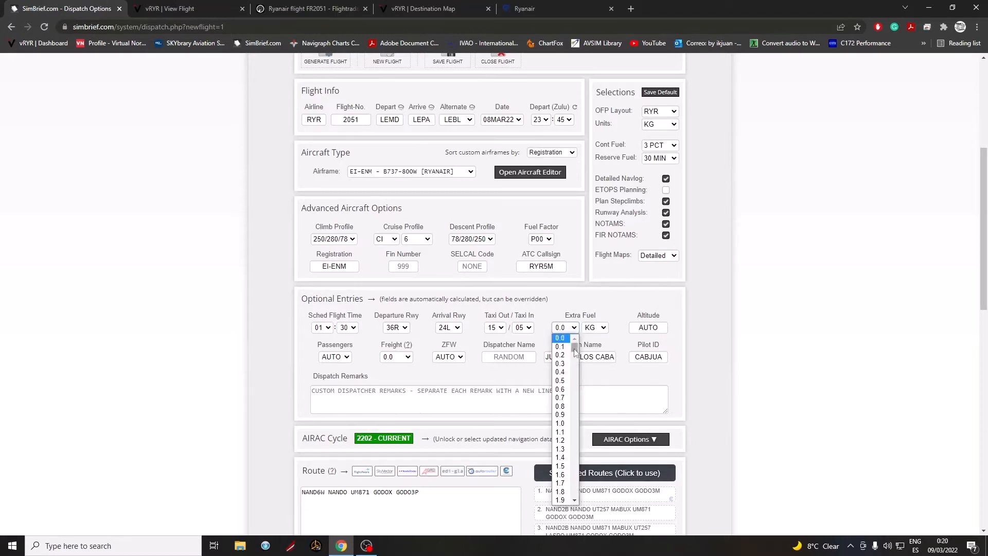
pyautogui.click(575, 500)
pyautogui.click(575, 500)
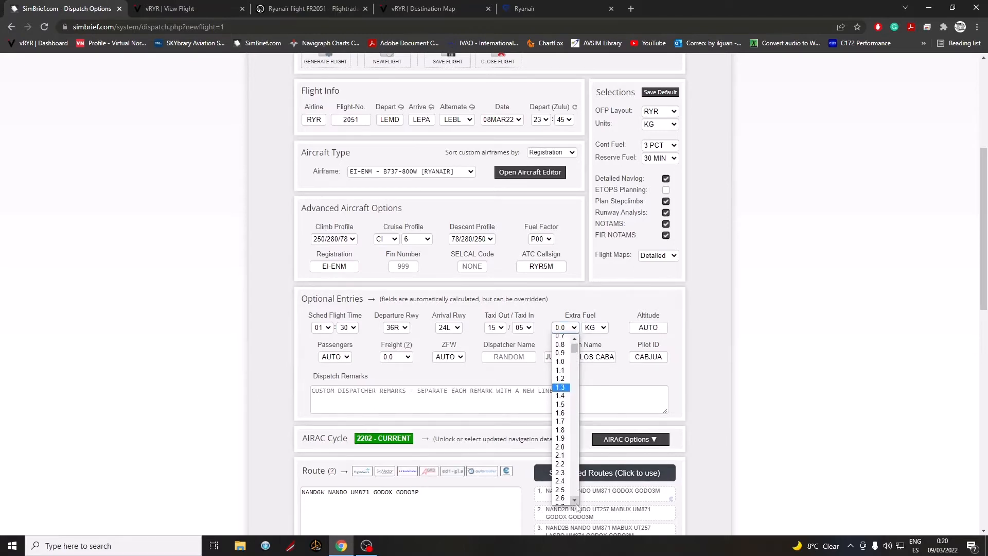
pyautogui.click(562, 331)
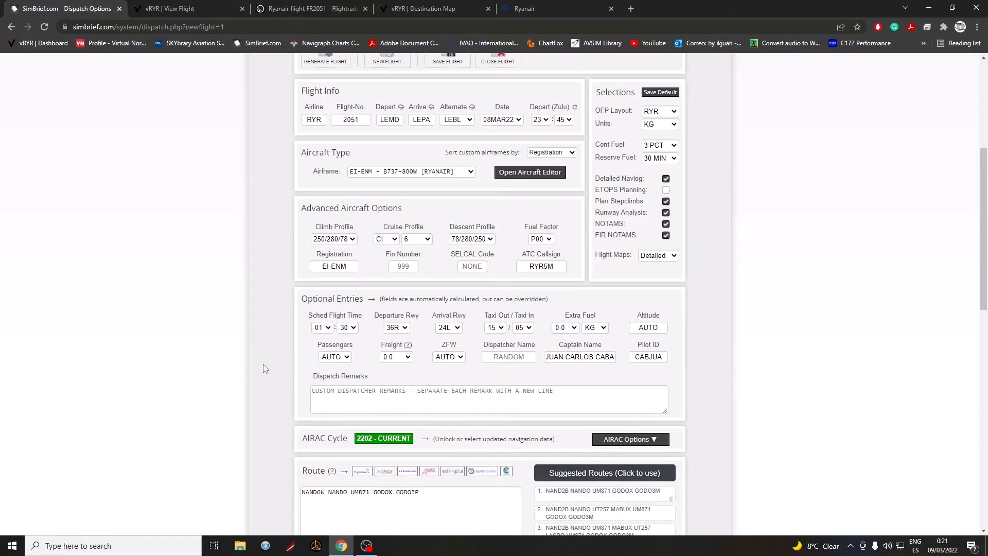
pyautogui.click(573, 333)
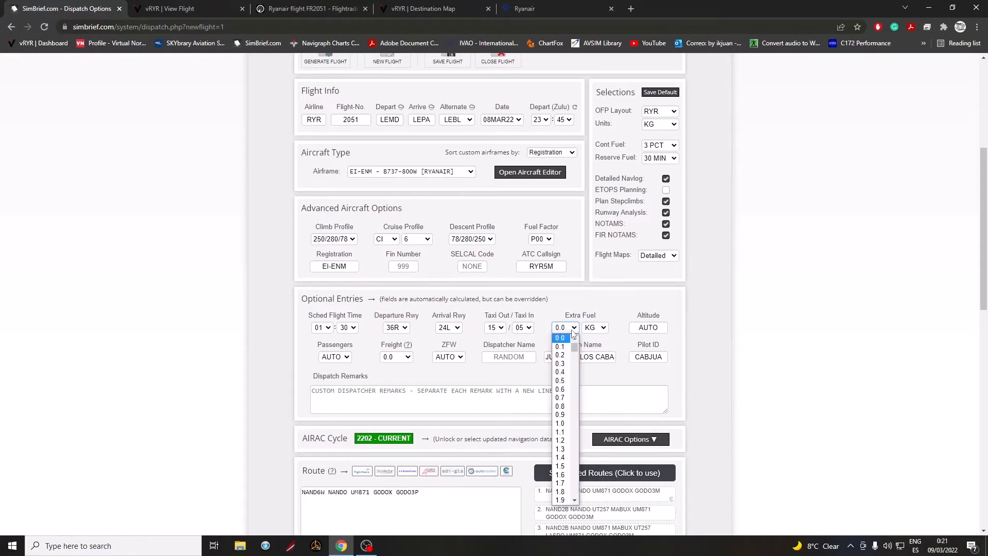
pyautogui.click(572, 333)
# Compare the dispatch route with the route text and route map in the Virtual Ryanair booking
pyautogui.scroll(-2, 249, 385)
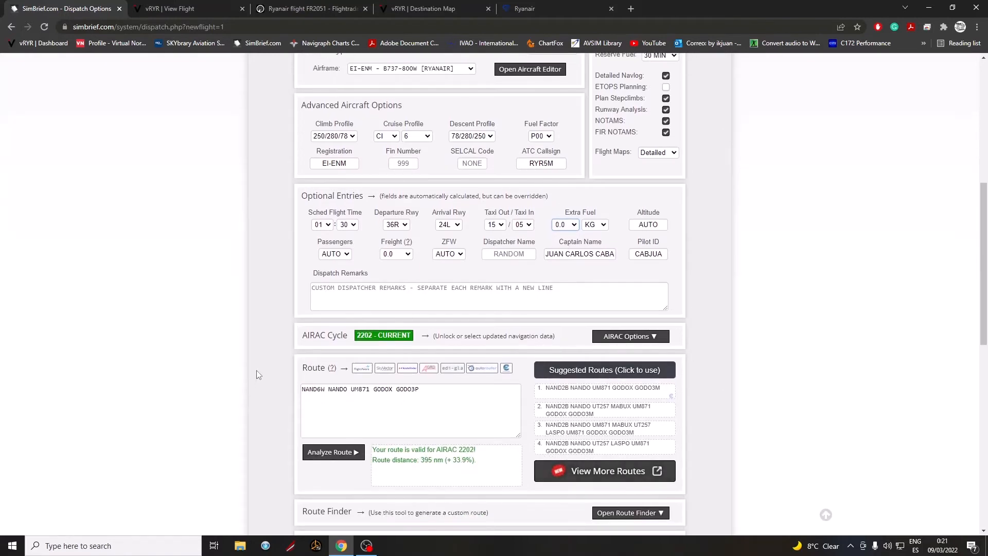
pyautogui.scroll(-1, 254, 373)
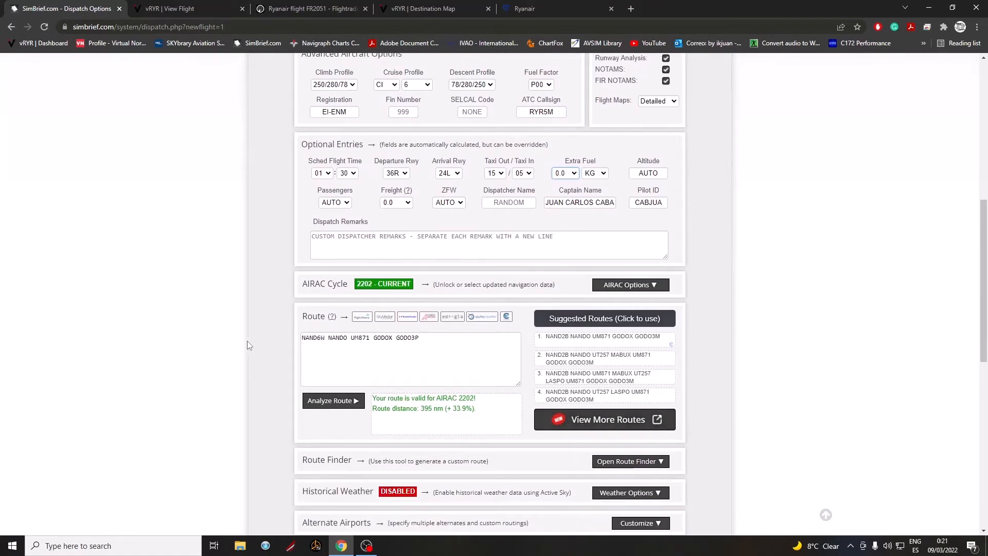
pyautogui.scroll(-4, 247, 340)
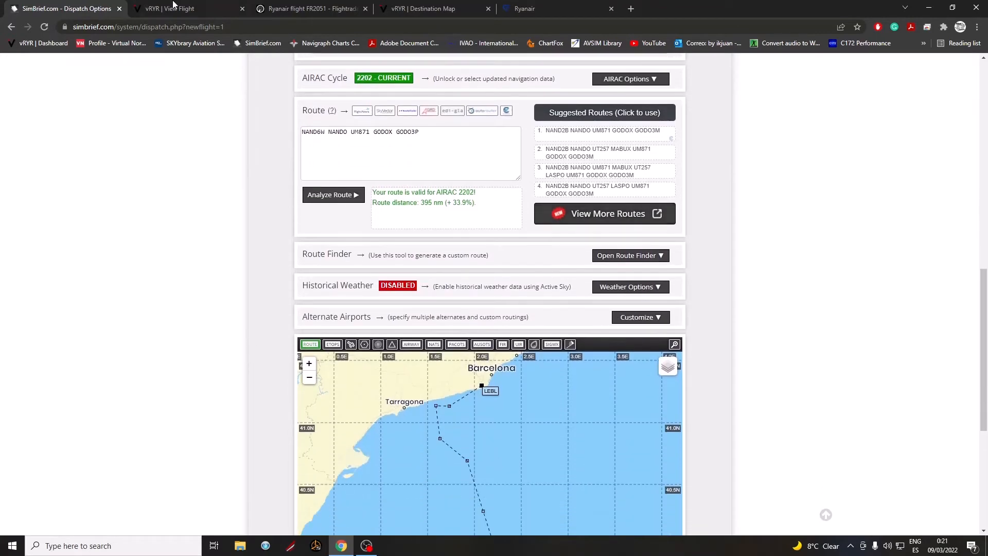
pyautogui.hotkey('ctrl', 'Tab')
pyautogui.scroll(-4, 281, 302)
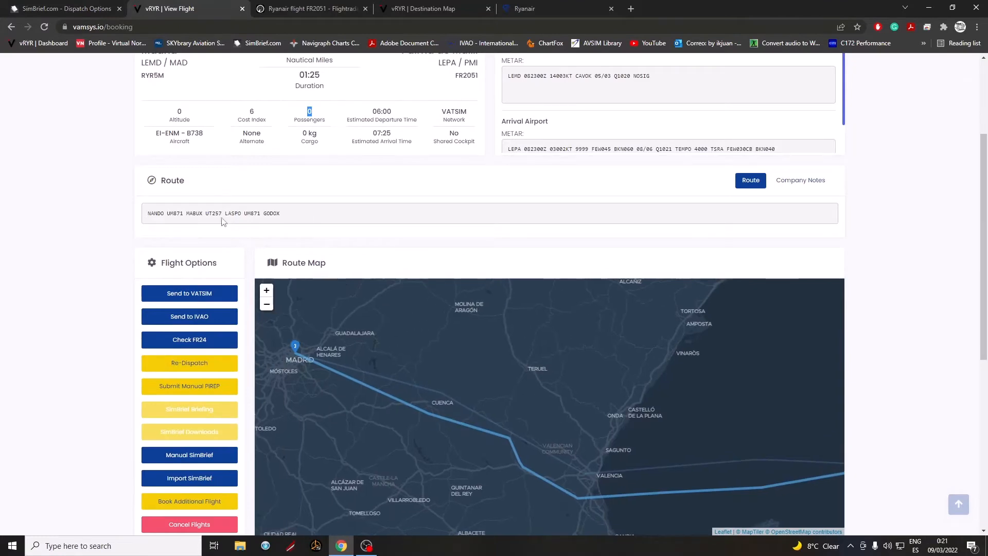
pyautogui.click(25, 14)
pyautogui.scroll(2, 149, 313)
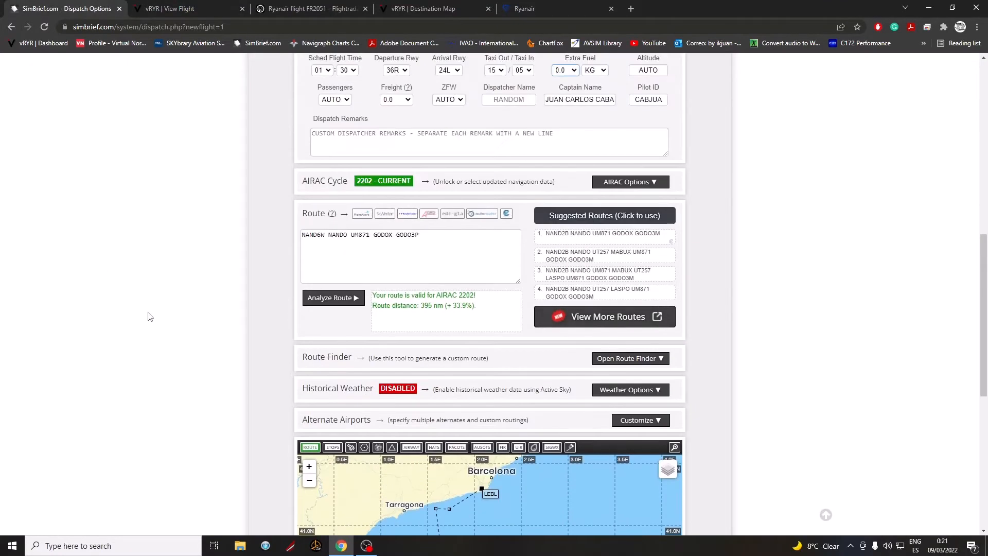
pyautogui.scroll(-1, 284, 276)
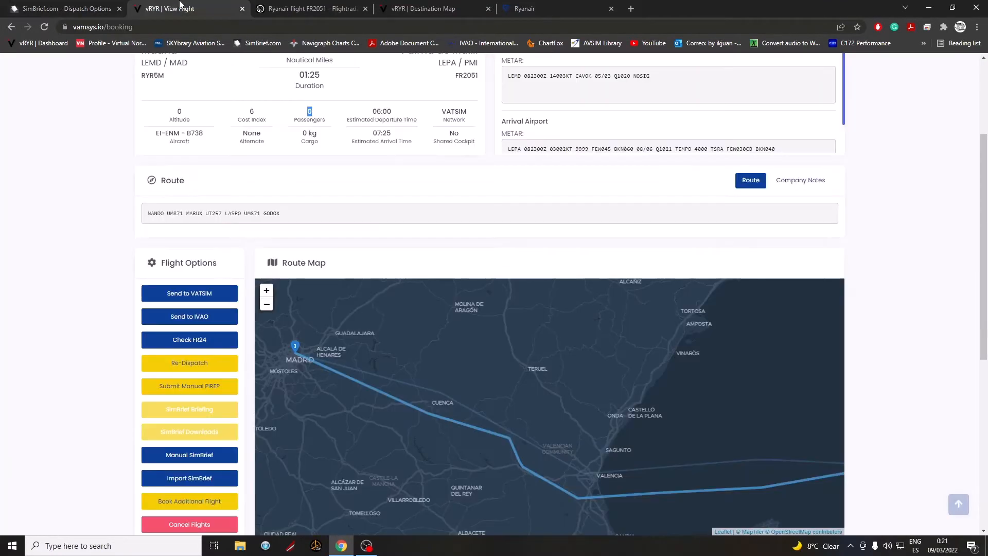
pyautogui.hotkey('ctrl', 'Tab')
pyautogui.scroll(-1, 187, 205)
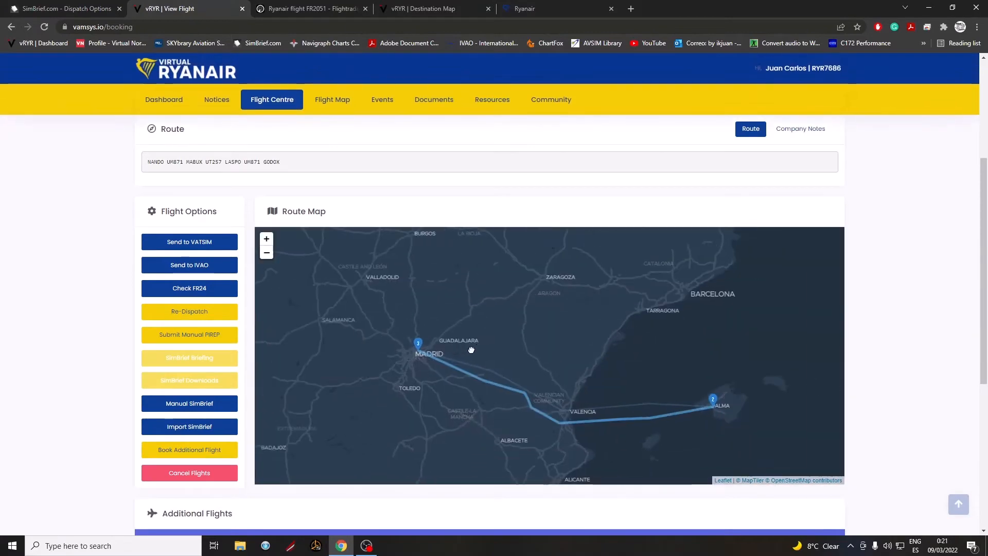
pyautogui.hotkey('ctrl', 'shift', 'Tab')
pyautogui.scroll(1, 234, 249)
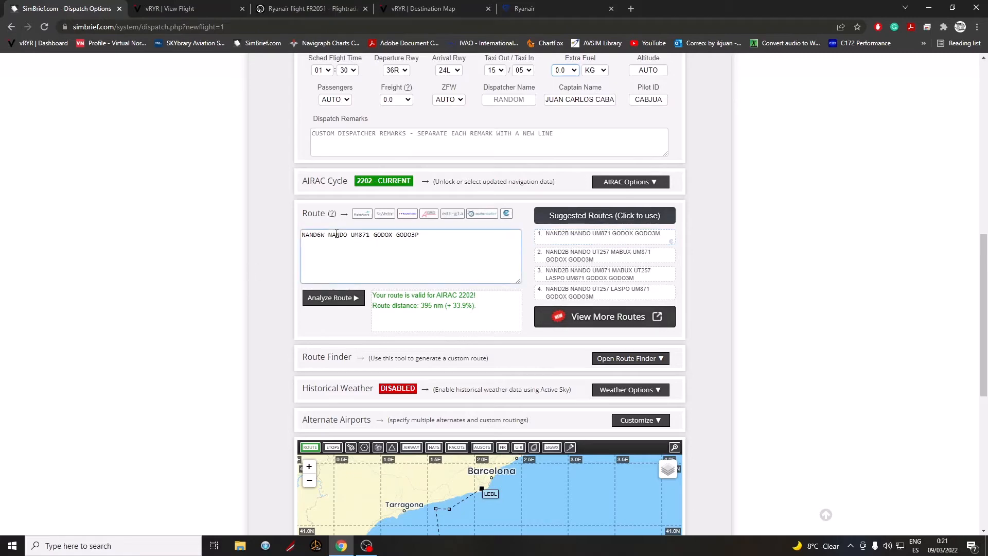
# Examine the planned route from LEMD to LEPA and the LEBL alternate leg on the dispatch map
pyautogui.scroll(-1, 269, 277)
pyautogui.scroll(-3, 155, 276)
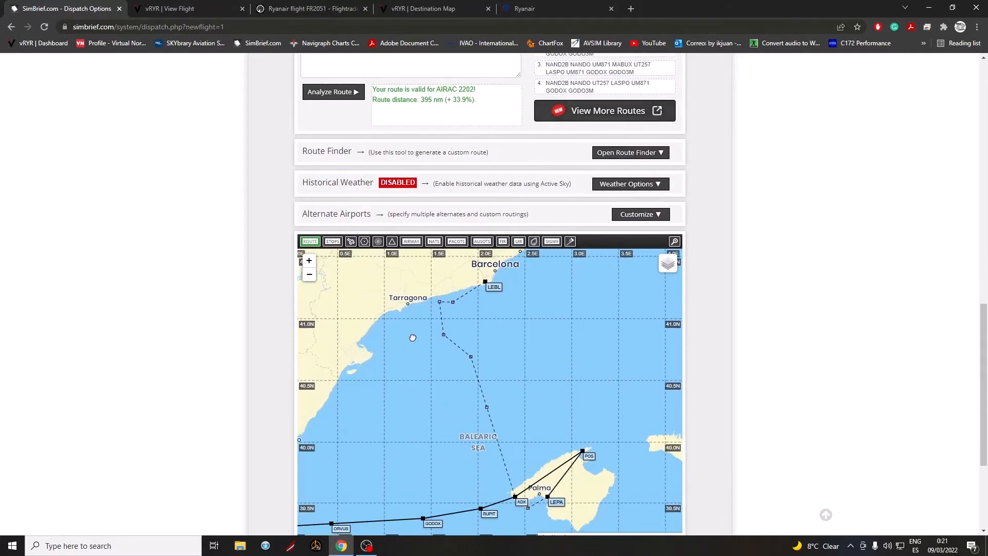
pyautogui.scroll(-2, 430, 350)
pyautogui.moveTo(415, 363); pyautogui.dragTo(429, 364)
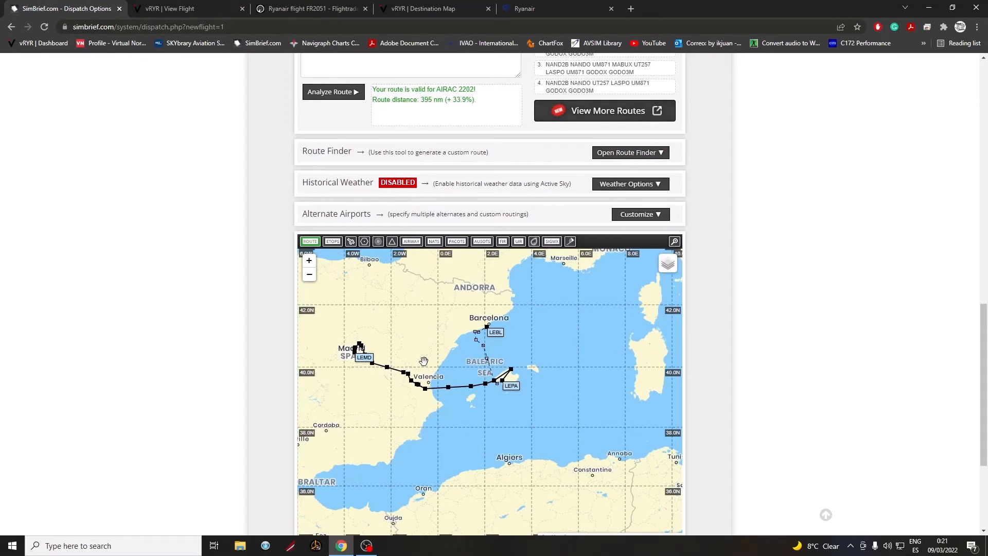
pyautogui.scroll(1, 427, 359)
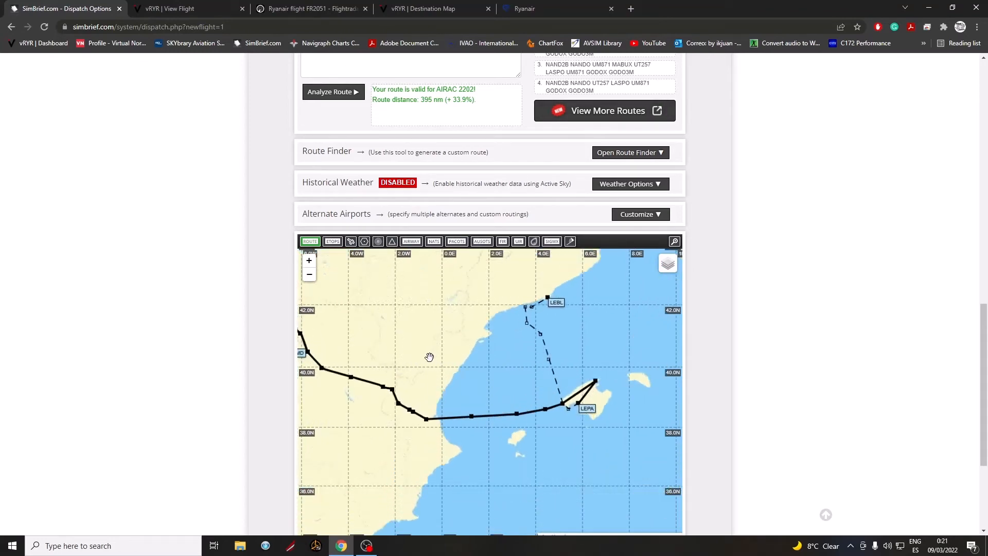
pyautogui.moveTo(430, 357); pyautogui.dragTo(463, 359)
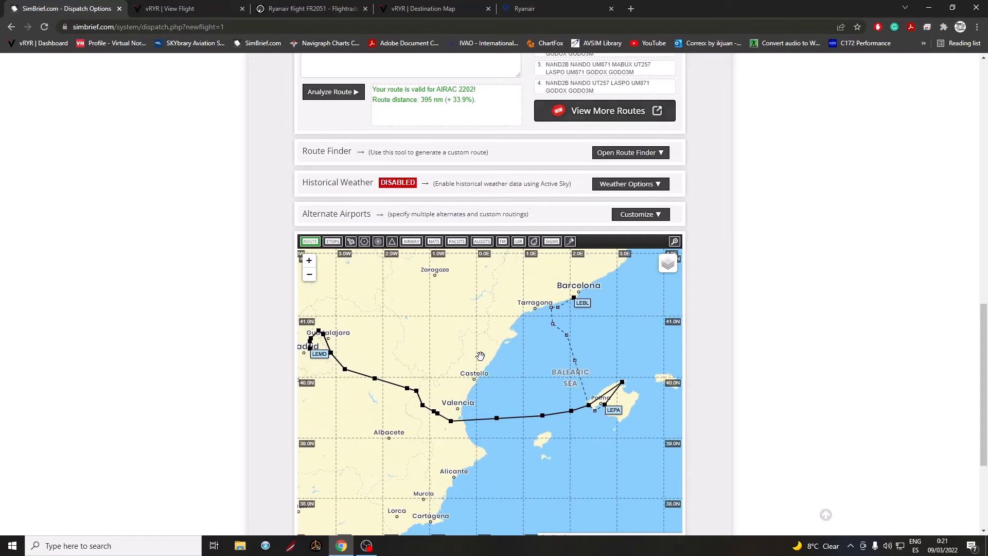
# Show the SIGWX and winds aloft layers on the route map and examine the weather over Europe
pyautogui.click(552, 241)
pyautogui.click(607, 241)
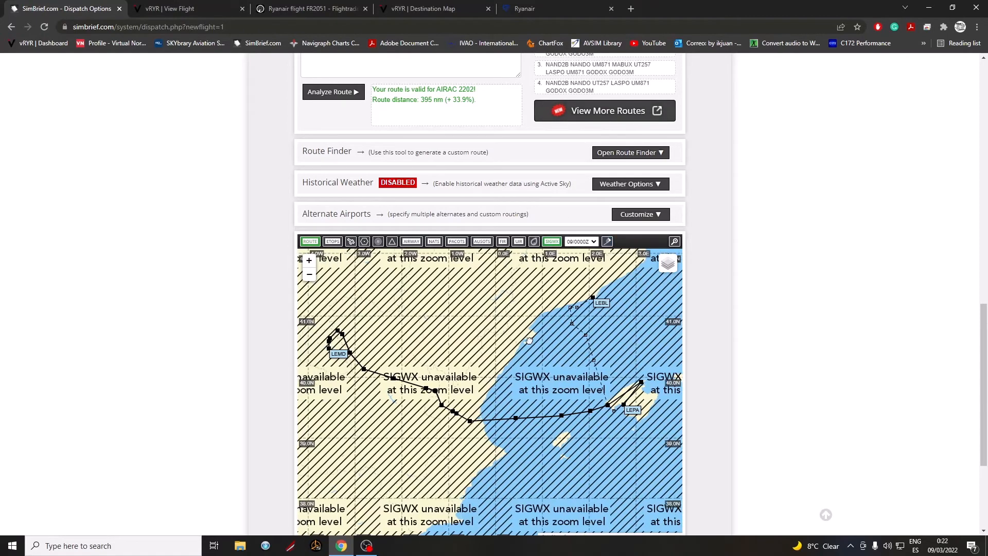
pyautogui.scroll(-3, 516, 320)
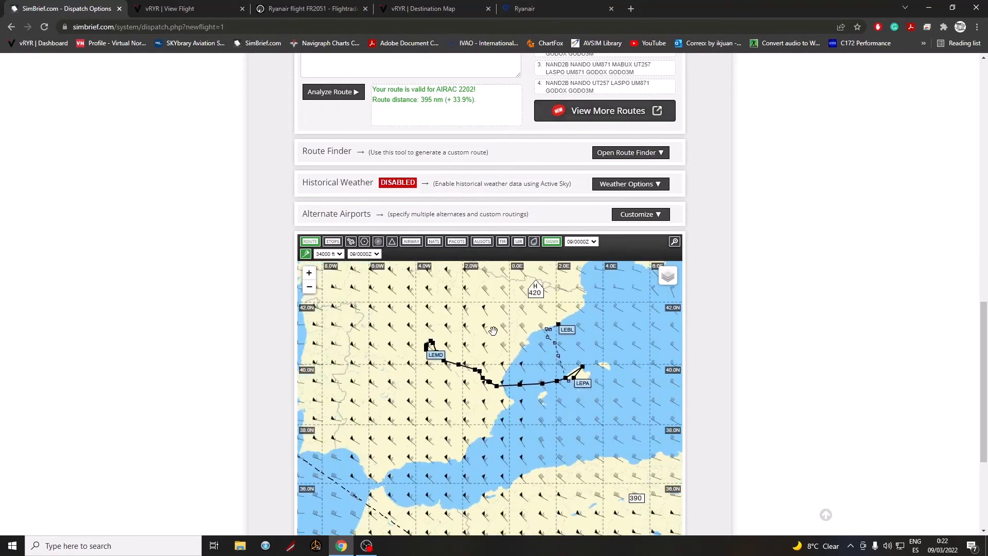
pyautogui.moveTo(480, 356); pyautogui.dragTo(474, 372)
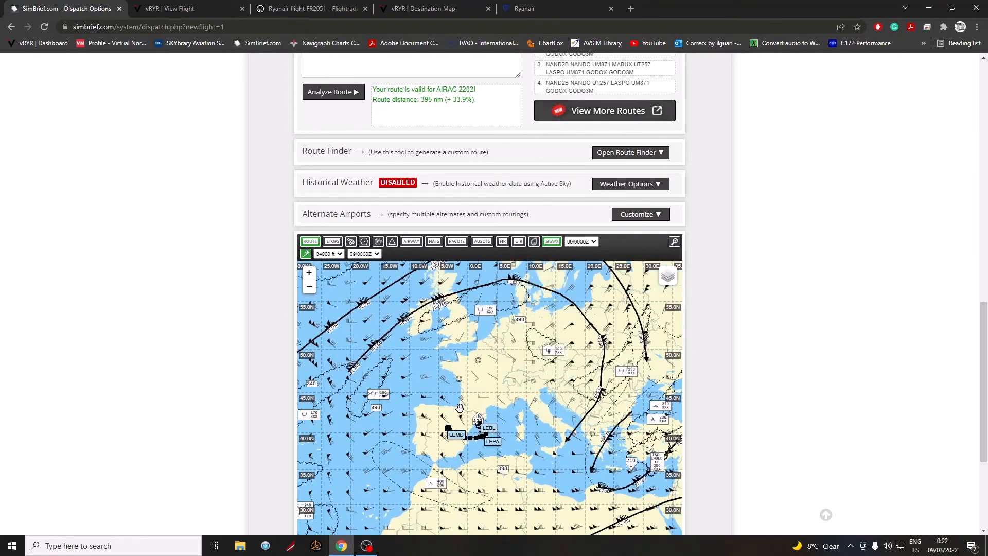
pyautogui.scroll(1, 472, 404)
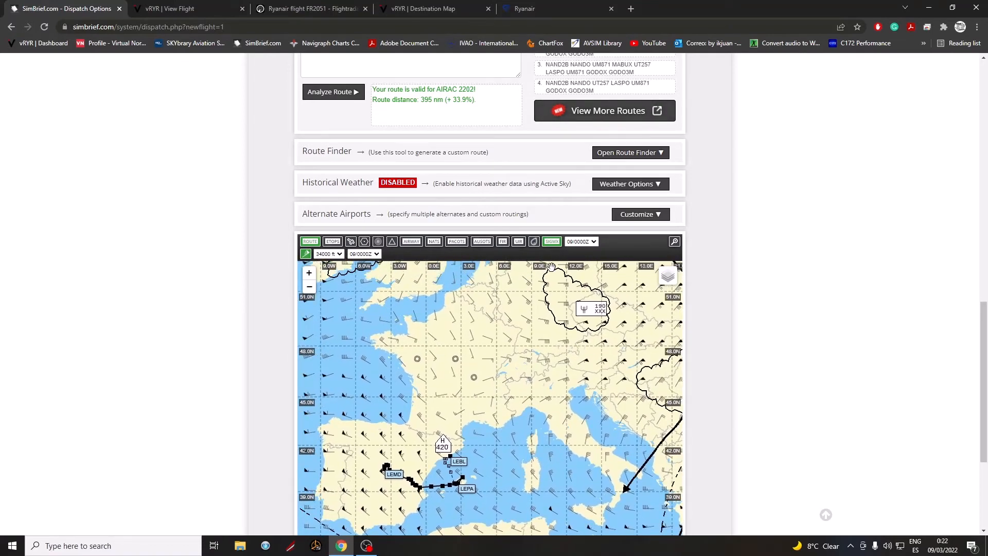
# Add the precipitation radar layer alongside SIGWX on the route map and set the wind level to 39000 ft
pyautogui.click(552, 241)
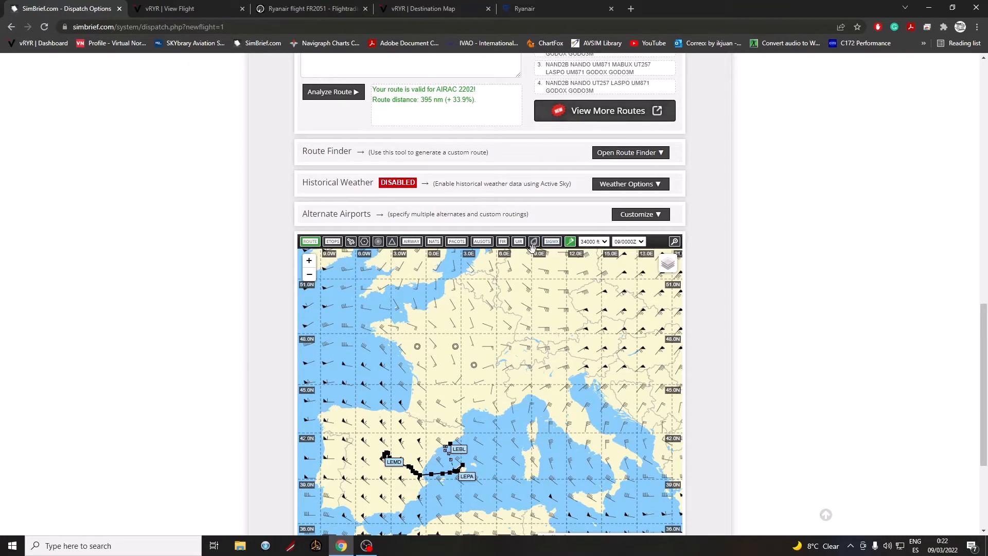
pyautogui.click(533, 241)
pyautogui.click(606, 241)
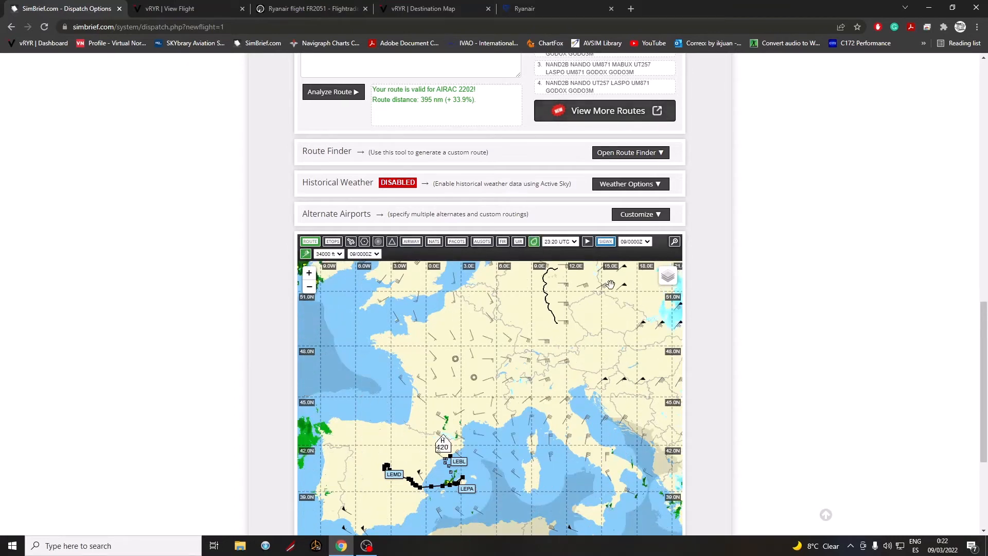
pyautogui.click(338, 255)
pyautogui.click(327, 273)
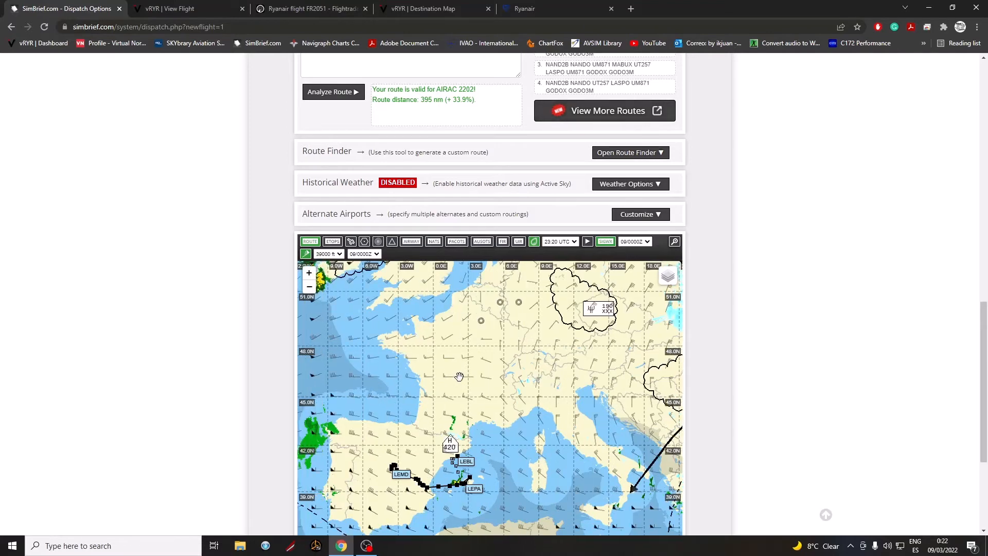
pyautogui.moveTo(459, 376)
pyautogui.mouseDown()
pyautogui.moveTo(489, 338)
pyautogui.moveTo(474, 368)
pyautogui.mouseUp()
pyautogui.moveTo(549, 311); pyautogui.dragTo(488, 346)
pyautogui.moveTo(520, 306); pyautogui.dragTo(515, 316)
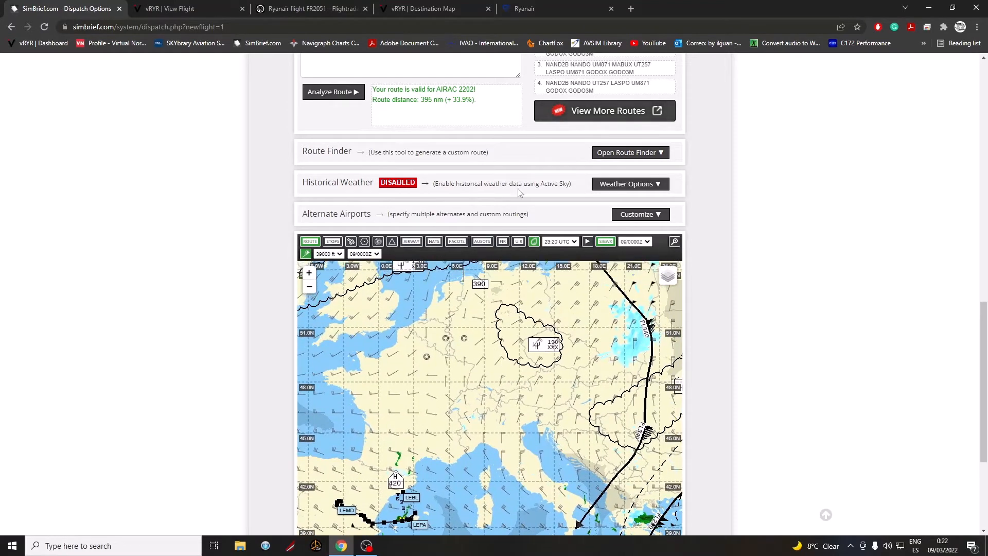
# Try the second, third and fourth suggested routes and compare how they run on the map
pyautogui.scroll(2, 520, 198)
pyautogui.click(595, 157)
pyautogui.scroll(-3, 697, 157)
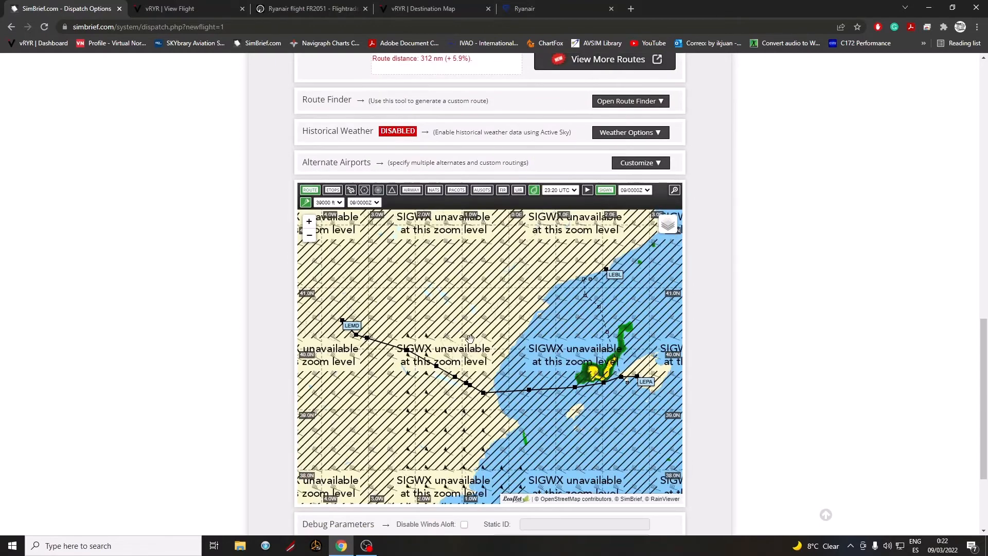
pyautogui.scroll(2, 727, 150)
pyautogui.click(598, 120)
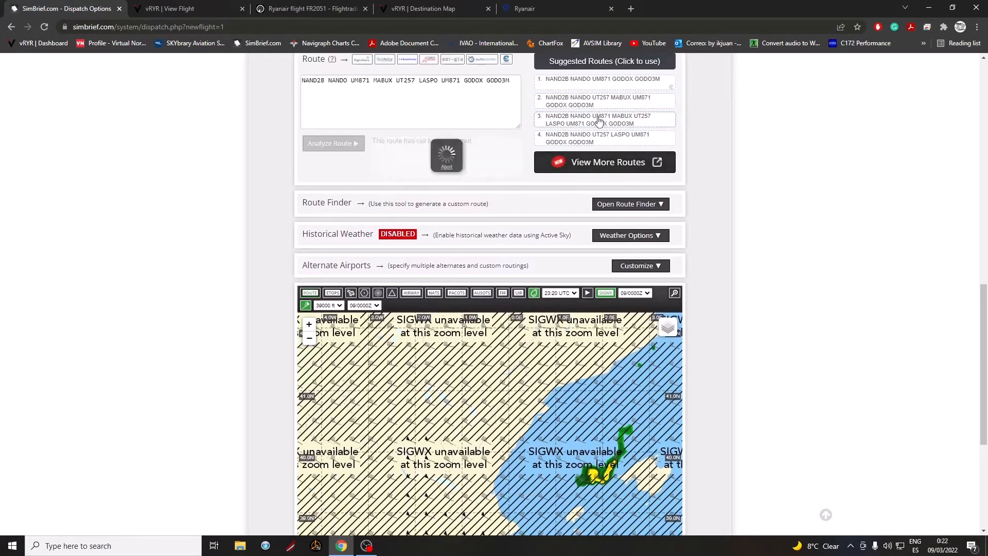
pyautogui.scroll(-1, 746, 161)
pyautogui.click(599, 138)
pyautogui.scroll(1, 766, 144)
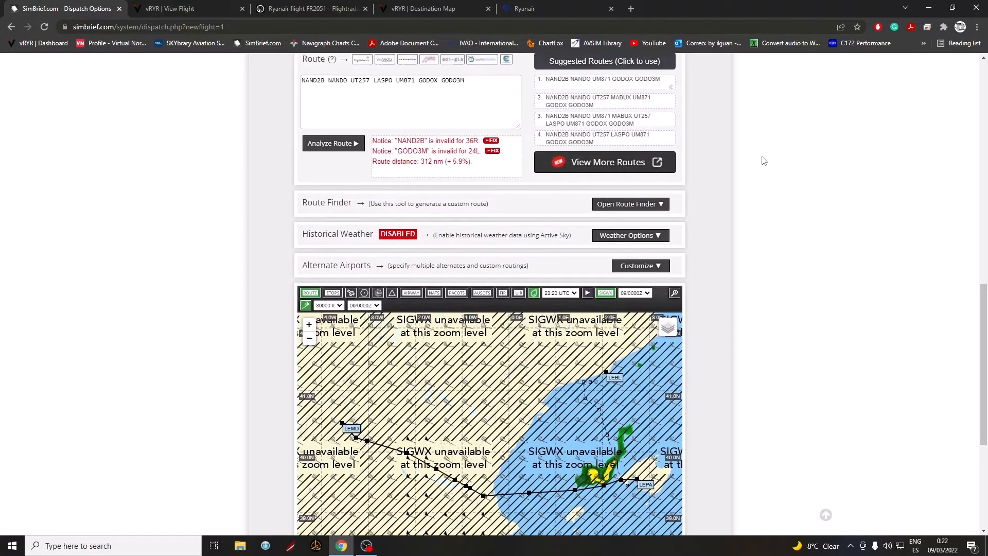
# Apply the first suggested route, NANDO UM871 GODOX, fix its procedures to NAND6W and GODO3P, and check it on the map
pyautogui.click(602, 79)
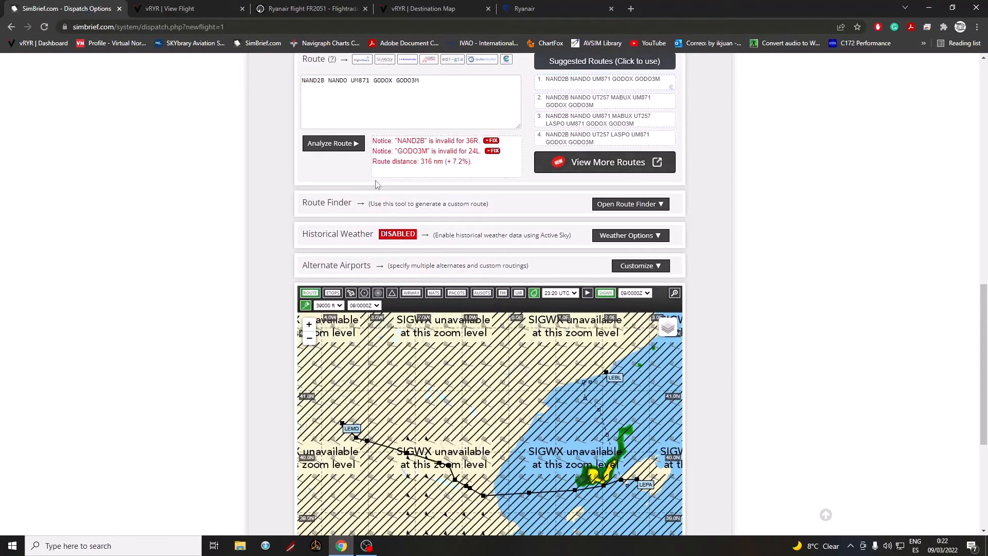
pyautogui.click(491, 140)
pyautogui.click(476, 316)
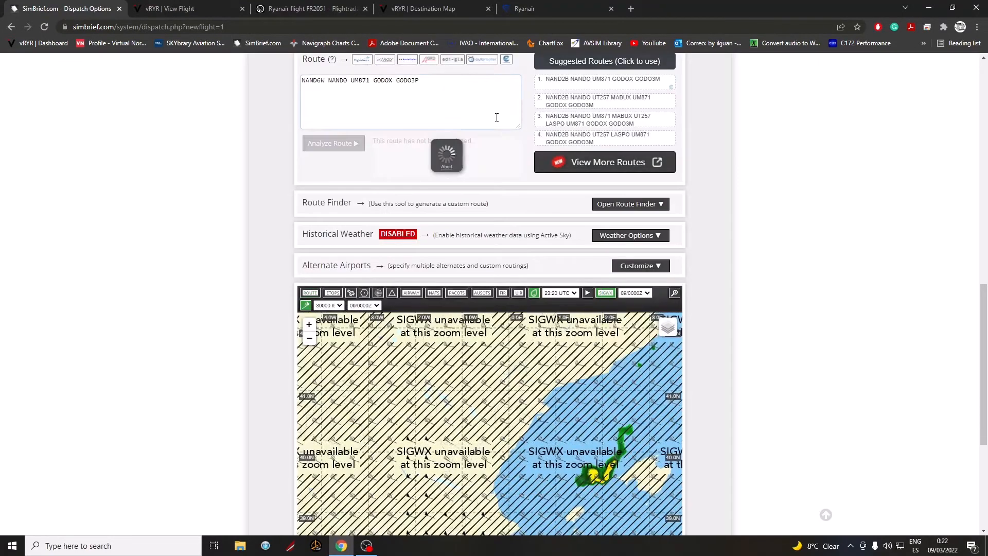
pyautogui.scroll(-2, 231, 275)
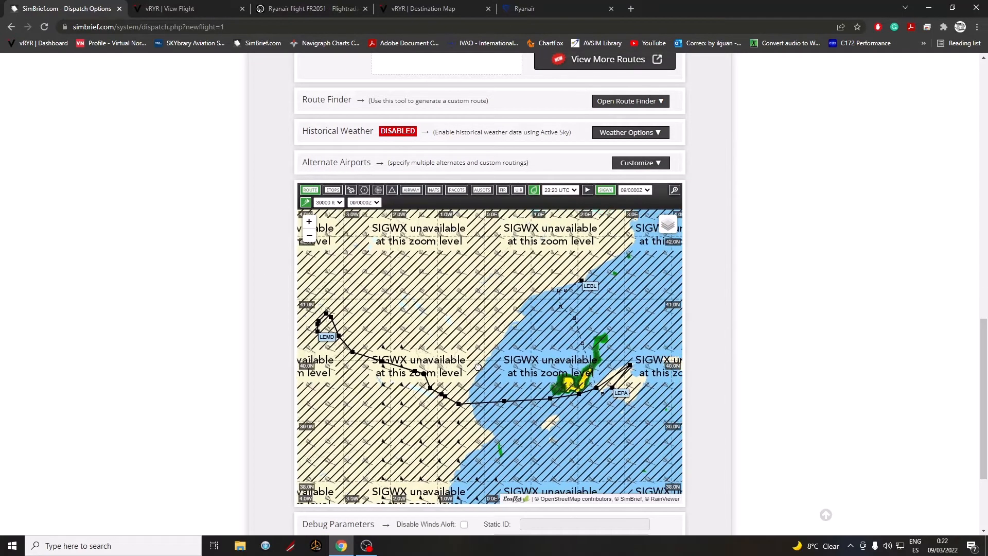
pyautogui.scroll(-3, 478, 367)
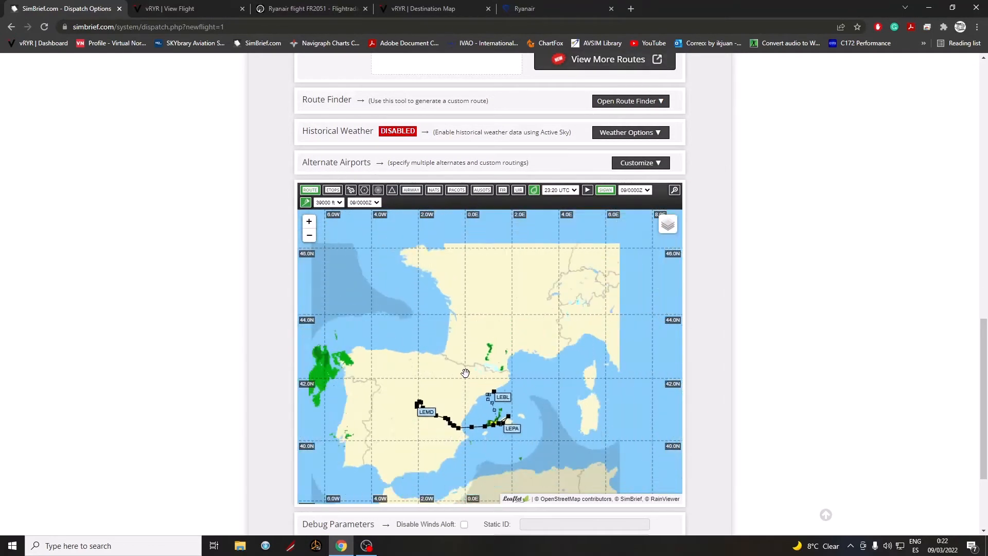
# Examine the SIGWX, winds aloft and precipitation layers across western and central Europe on the route map
pyautogui.scroll(-1, 465, 373)
pyautogui.moveTo(456, 389); pyautogui.dragTo(437, 396)
pyautogui.moveTo(376, 462)
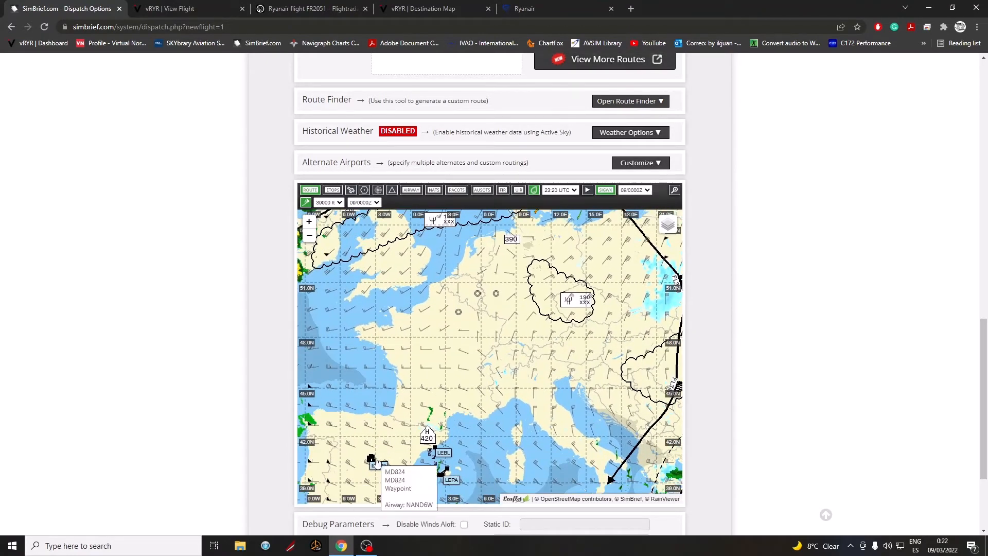
pyautogui.moveTo(377, 462); pyautogui.dragTo(330, 479)
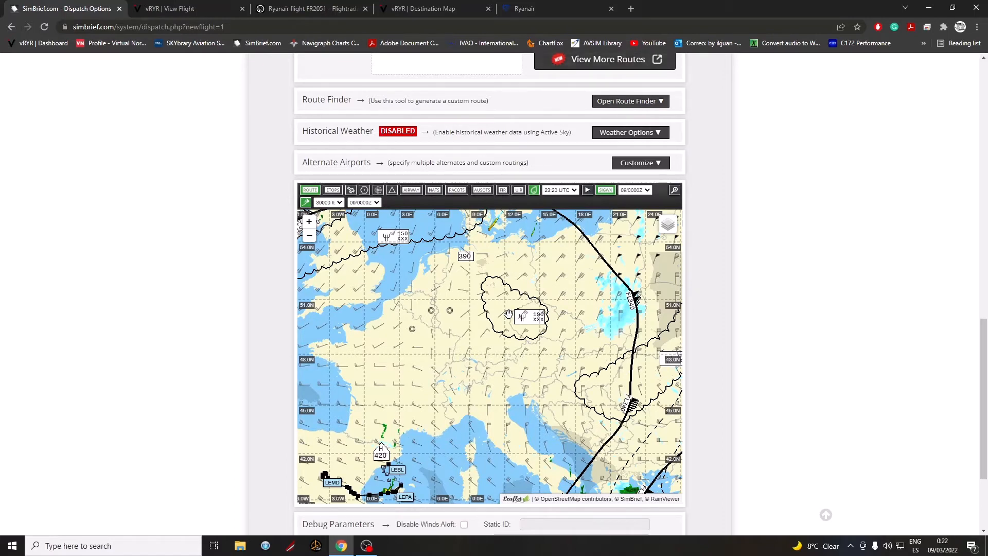
pyautogui.scroll(2, 601, 84)
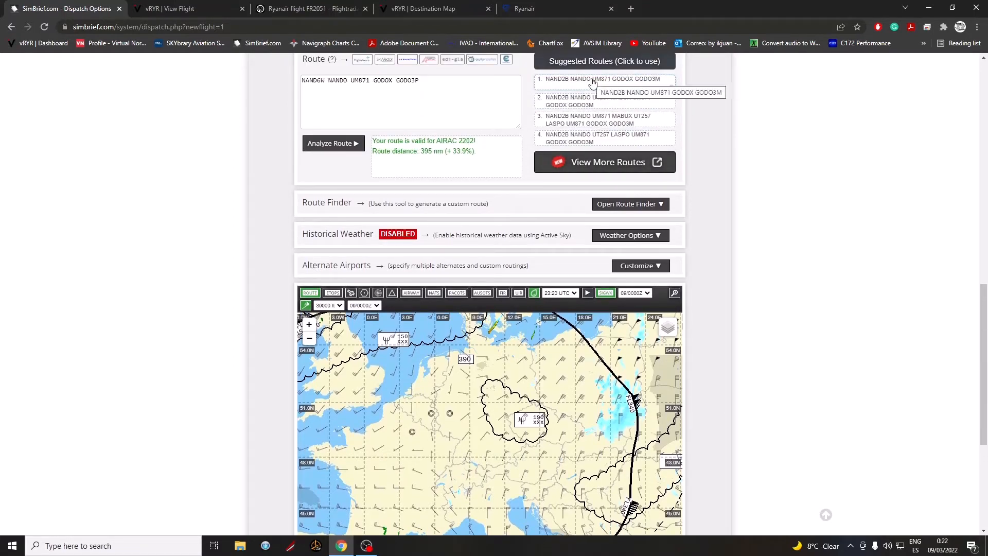
pyautogui.scroll(-1, 451, 211)
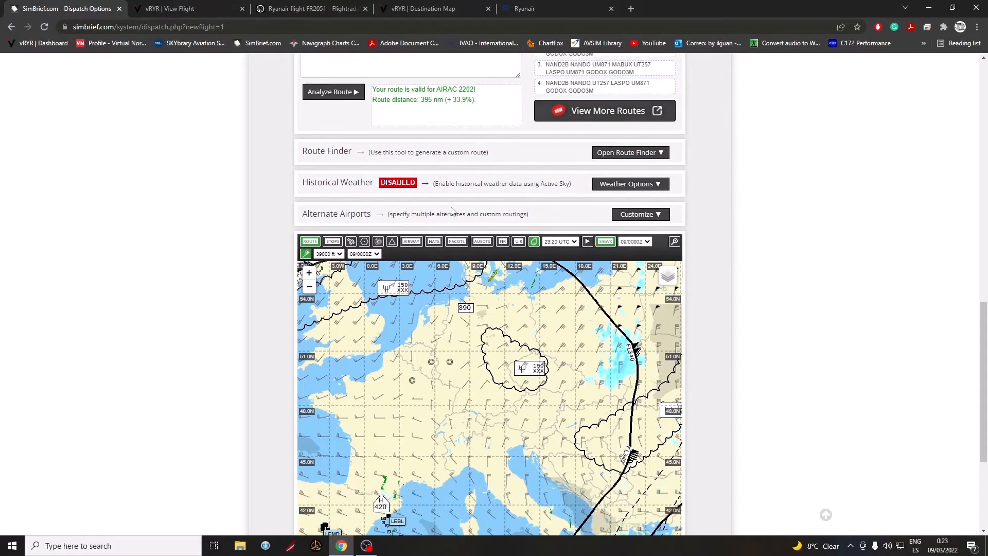
pyautogui.scroll(-1, 451, 211)
pyautogui.moveTo(461, 320); pyautogui.dragTo(496, 308)
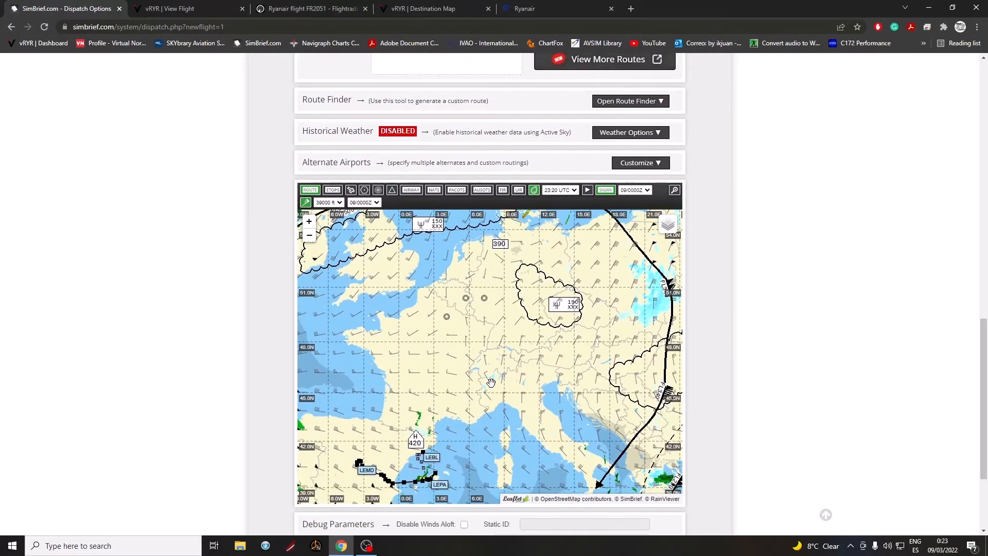
# Examine the winds and precipitation along the route between LEMD and LEPA on the map
pyautogui.scroll(2, 463, 379)
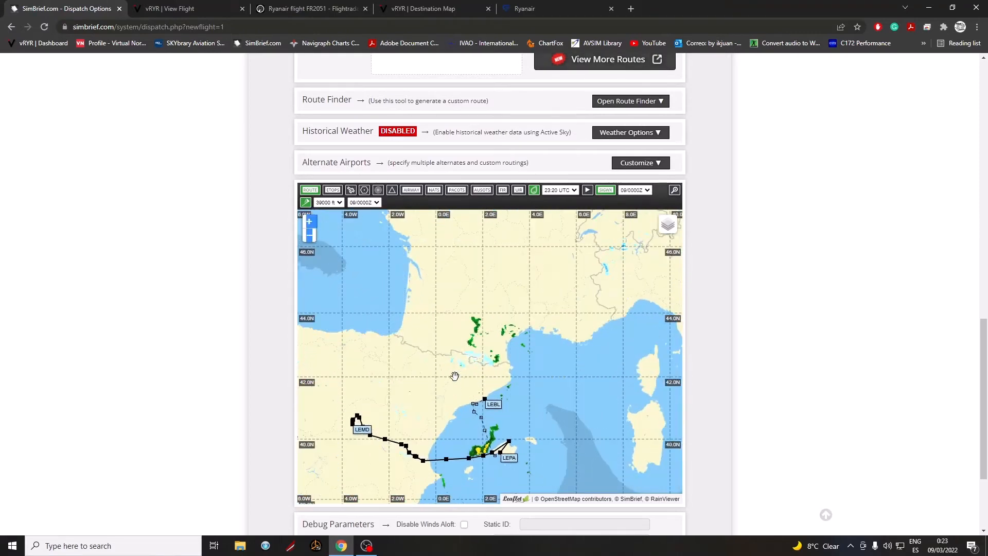
pyautogui.scroll(2, 455, 377)
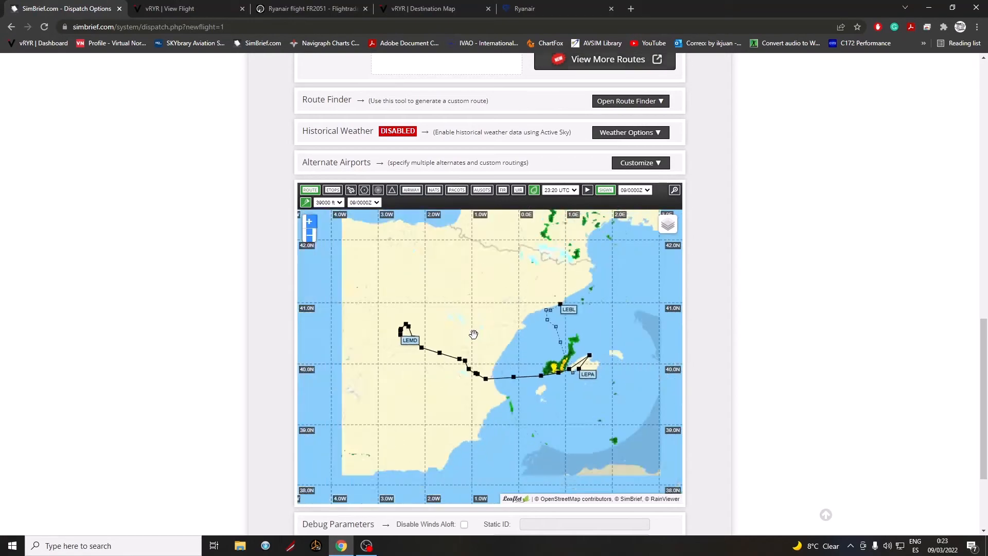
pyautogui.scroll(-1, 473, 335)
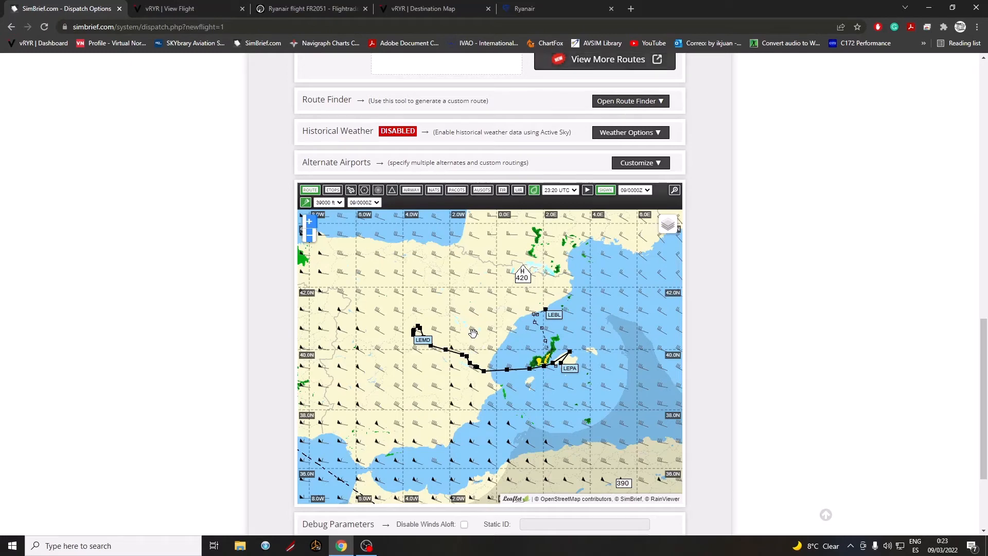
pyautogui.moveTo(473, 333); pyautogui.dragTo(475, 327)
pyautogui.scroll(-1, 286, 368)
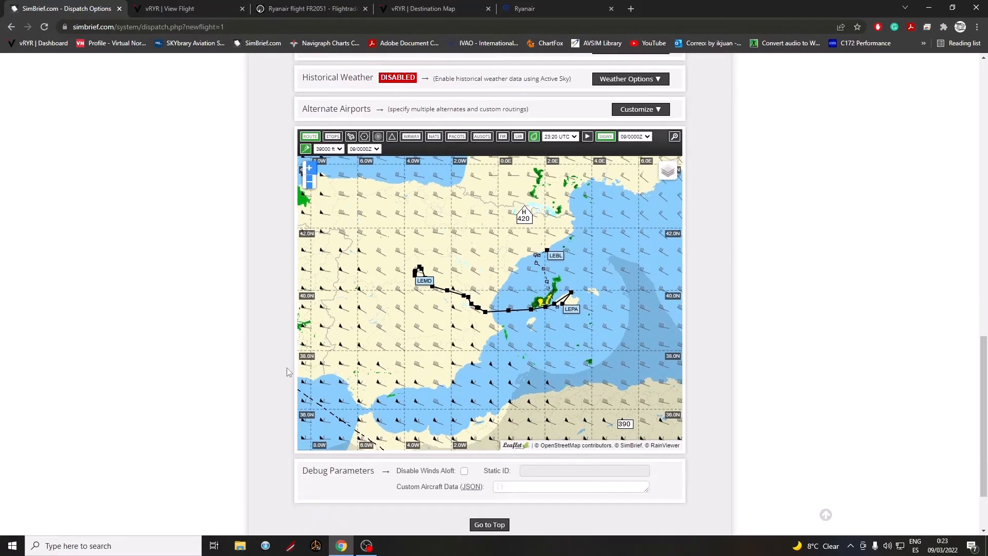
pyautogui.scroll(-1, 286, 368)
# Turn off the precipitation radar, SIGWX and winds aloft layers, leaving only the route layer on the map
pyautogui.scroll(2, 283, 370)
pyautogui.scroll(1, 277, 345)
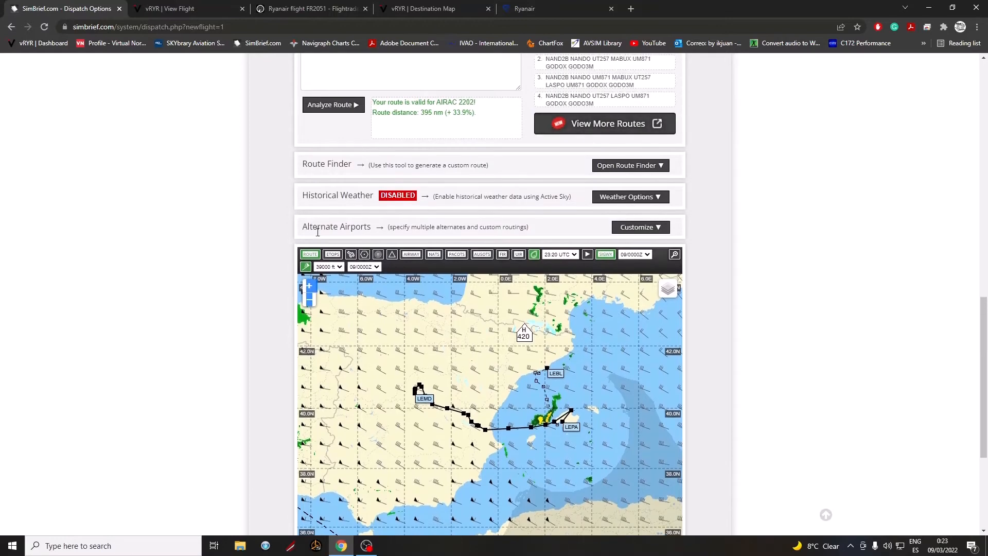
pyautogui.scroll(2, 318, 231)
pyautogui.click(534, 357)
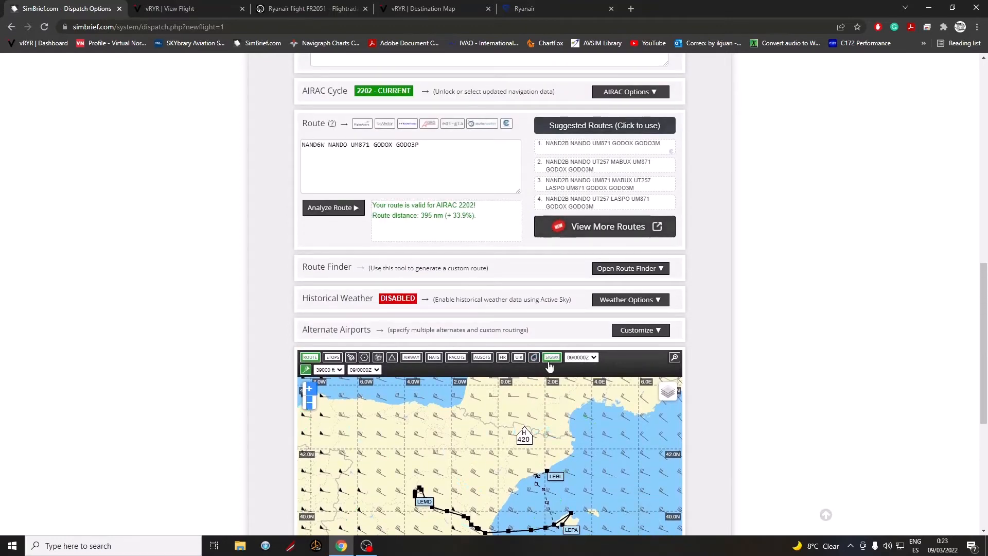
pyautogui.click(551, 358)
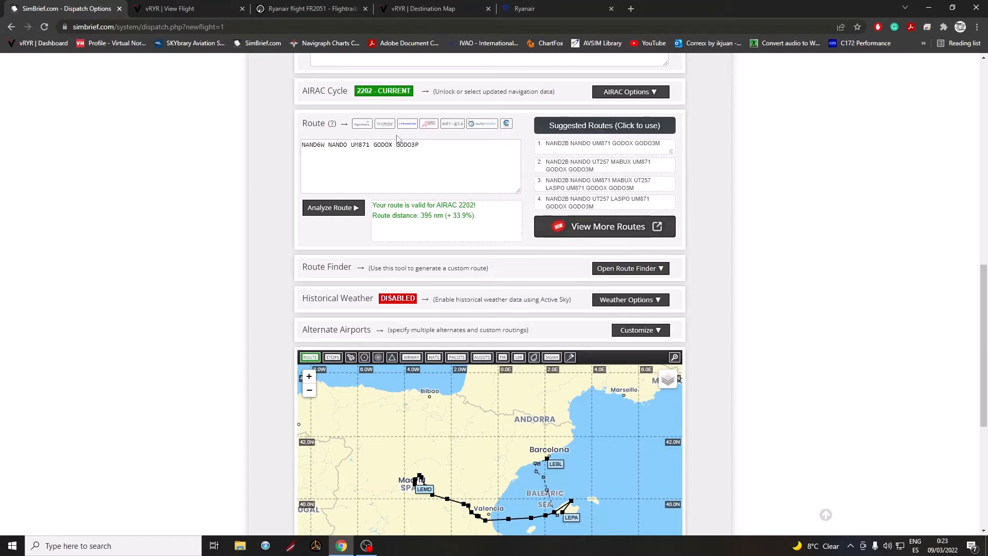
# Open the Route Finder and review its route options and the fields for avoiding or including fixes
pyautogui.click(425, 145)
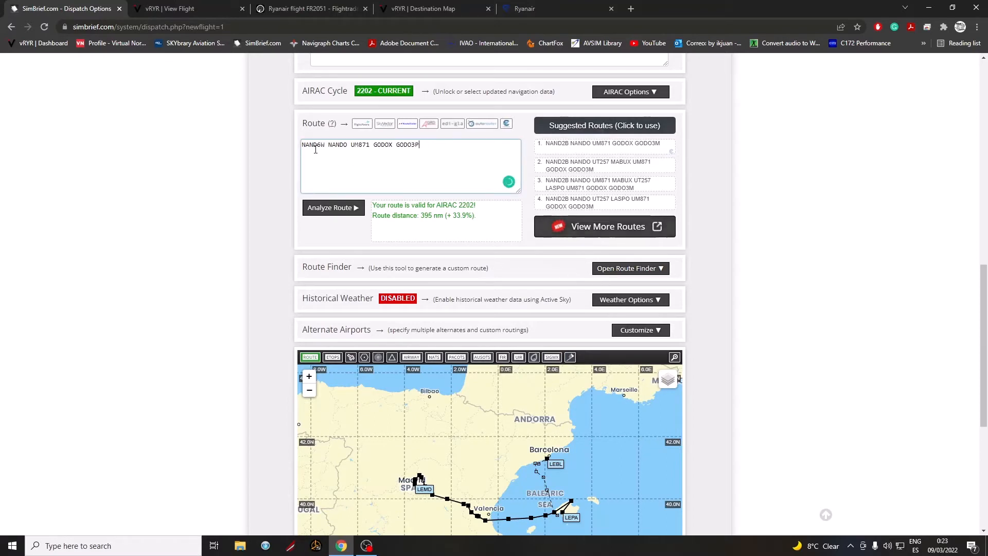
pyautogui.click(612, 271)
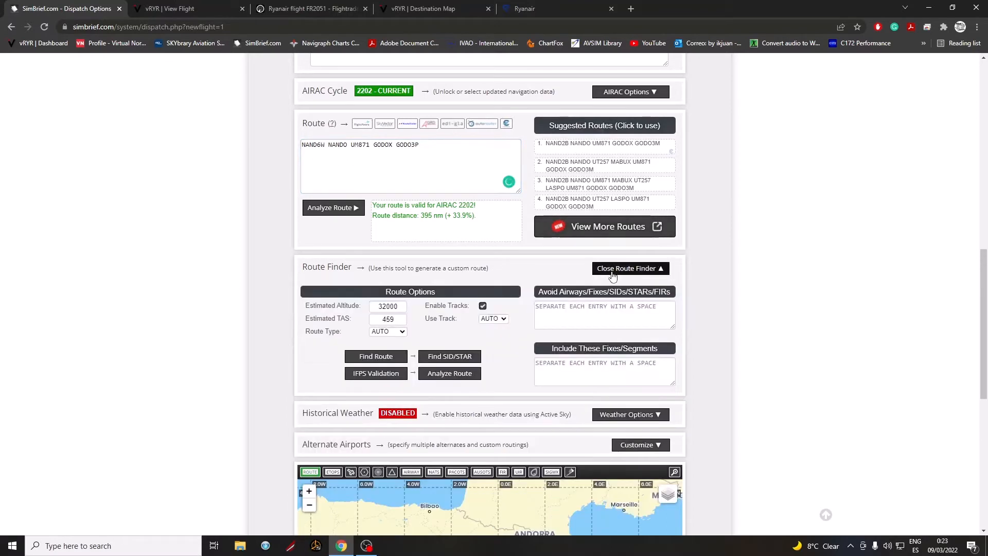
pyautogui.scroll(-1, 530, 290)
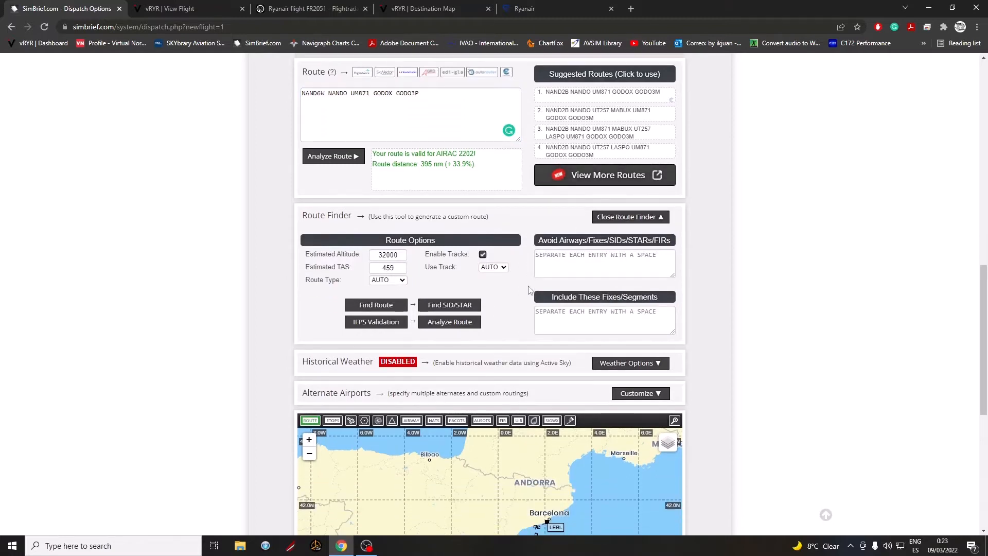
pyautogui.scroll(-1, 519, 309)
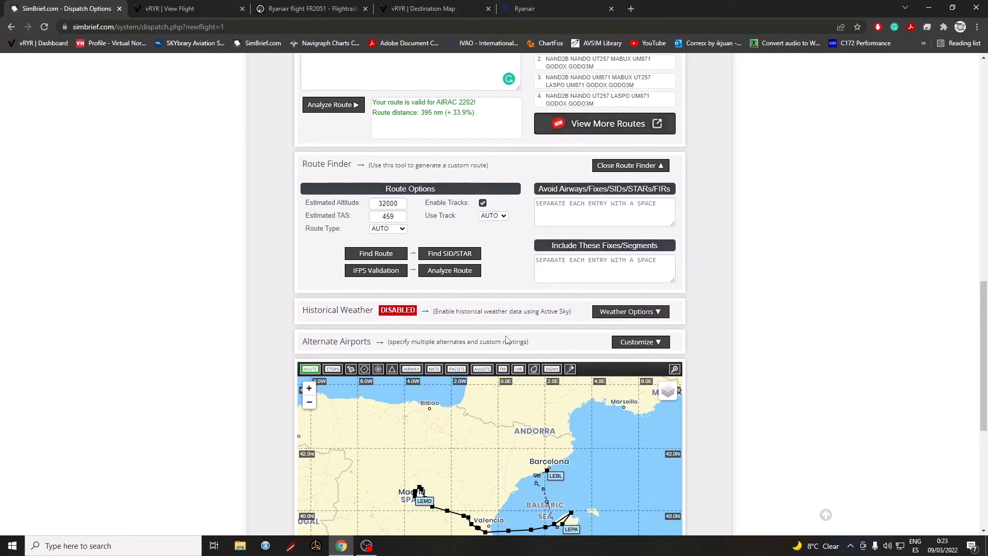
pyautogui.click(598, 202)
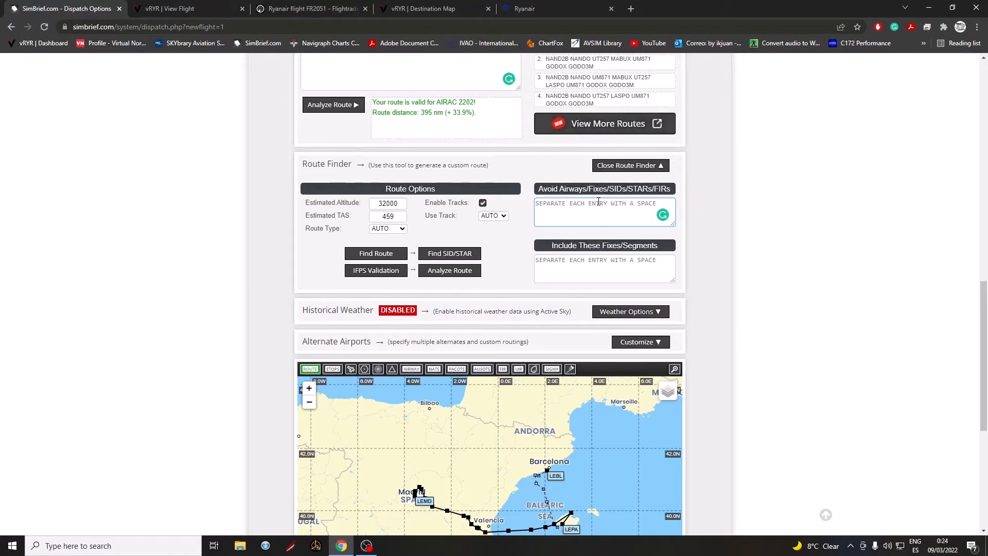
pyautogui.scroll(-1, 281, 332)
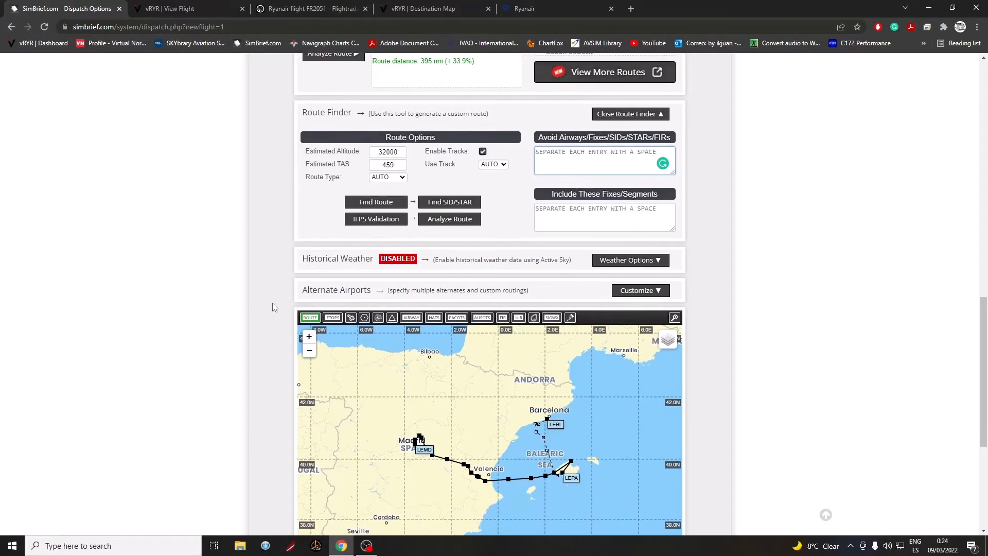
# Set the required alternate airports to 4 and have SimBrief find them automatically
pyautogui.click(622, 295)
pyautogui.click(374, 318)
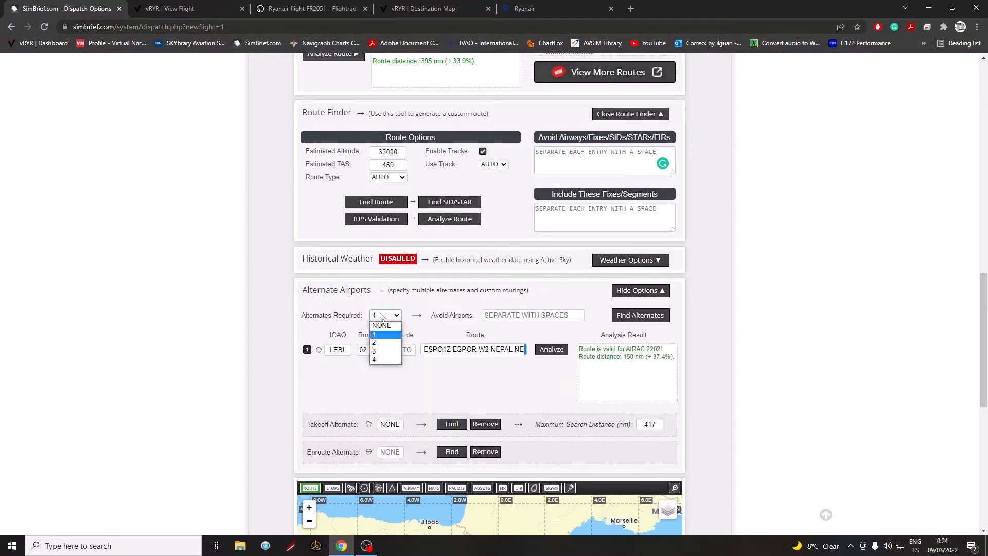
pyautogui.click(387, 363)
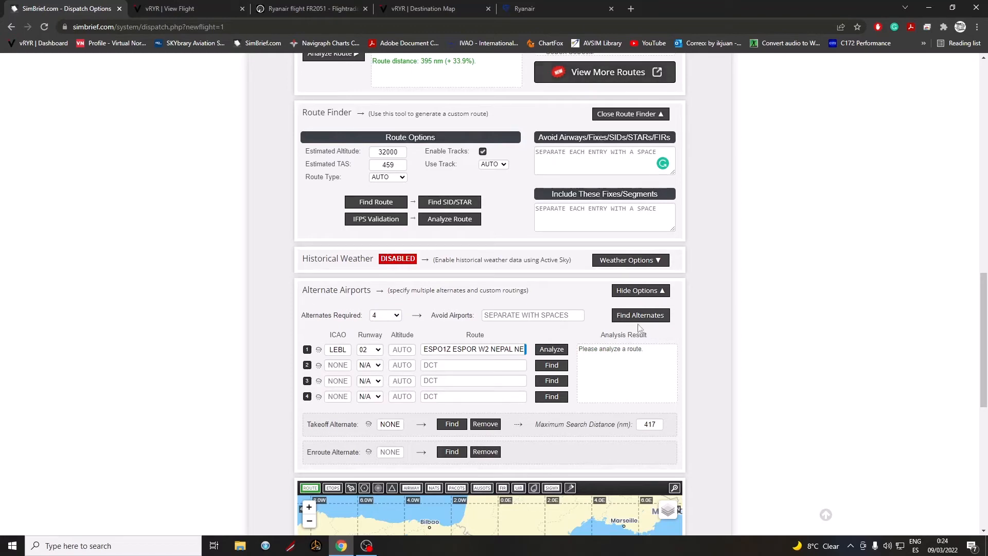
pyautogui.click(632, 309)
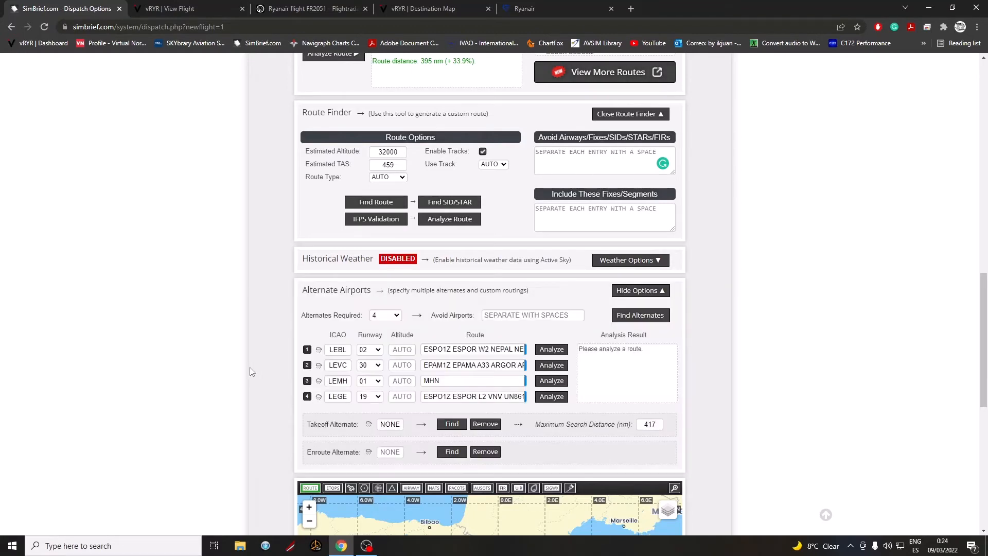
# Examine the four proposed alternates and their diversion routes from LEPA on the map
pyautogui.scroll(-3, 249, 365)
pyautogui.scroll(-2, 243, 384)
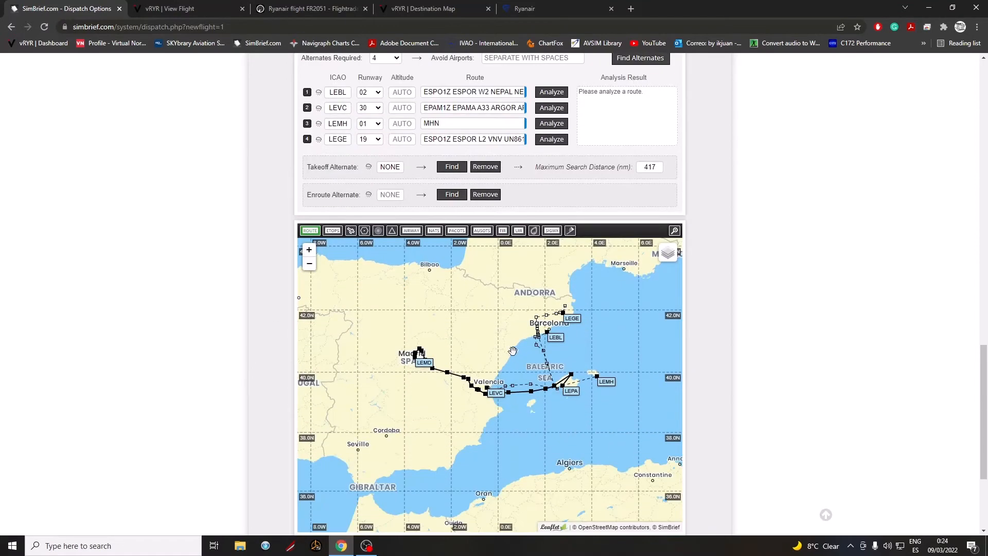
pyautogui.scroll(1, 470, 369)
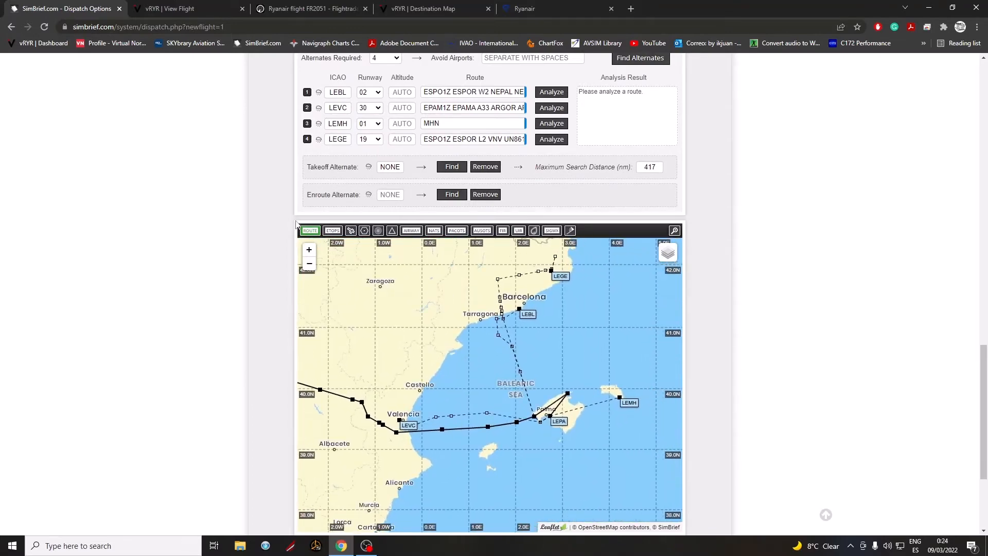
pyautogui.scroll(1, 281, 228)
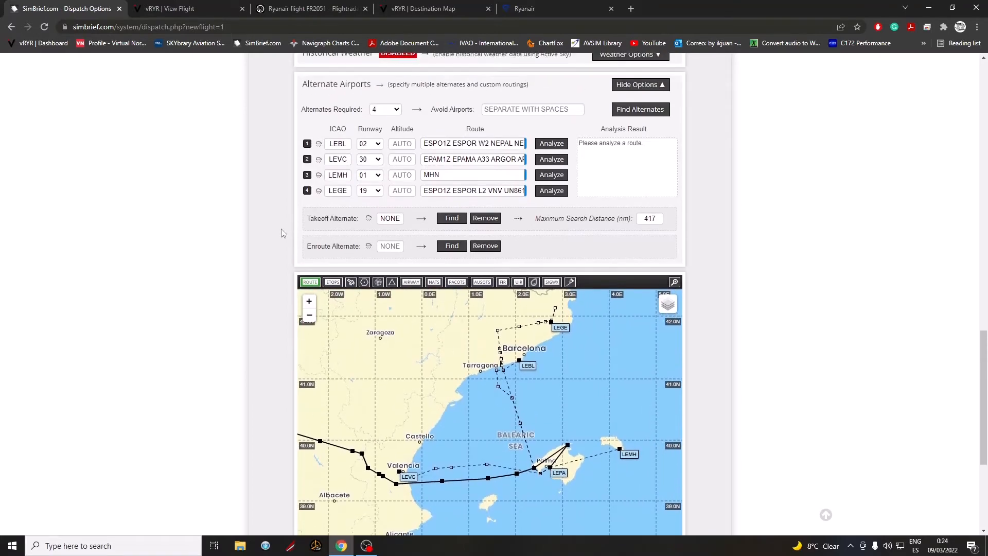
pyautogui.moveTo(462, 399); pyautogui.dragTo(436, 387)
pyautogui.scroll(1, 292, 260)
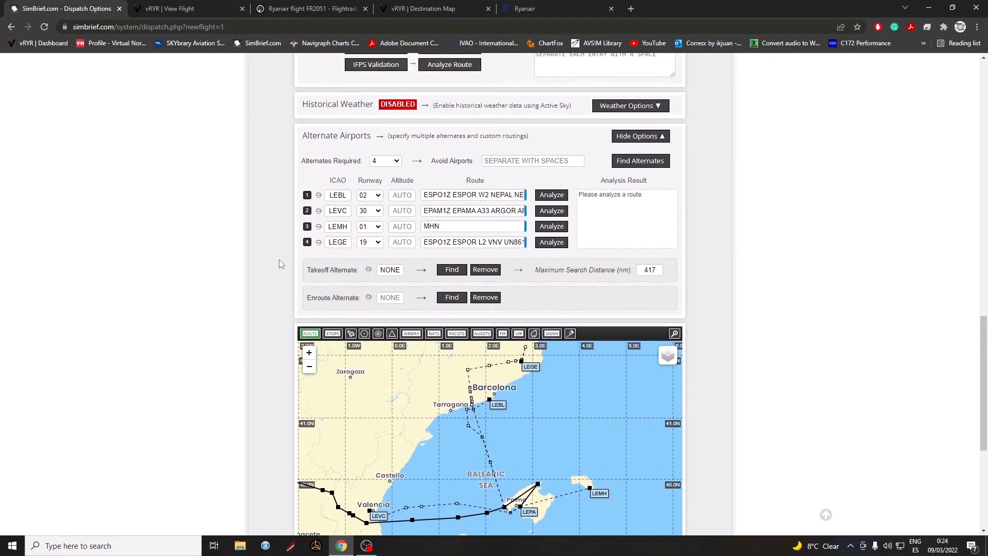
pyautogui.scroll(1, 279, 260)
pyautogui.scroll(-2, 279, 266)
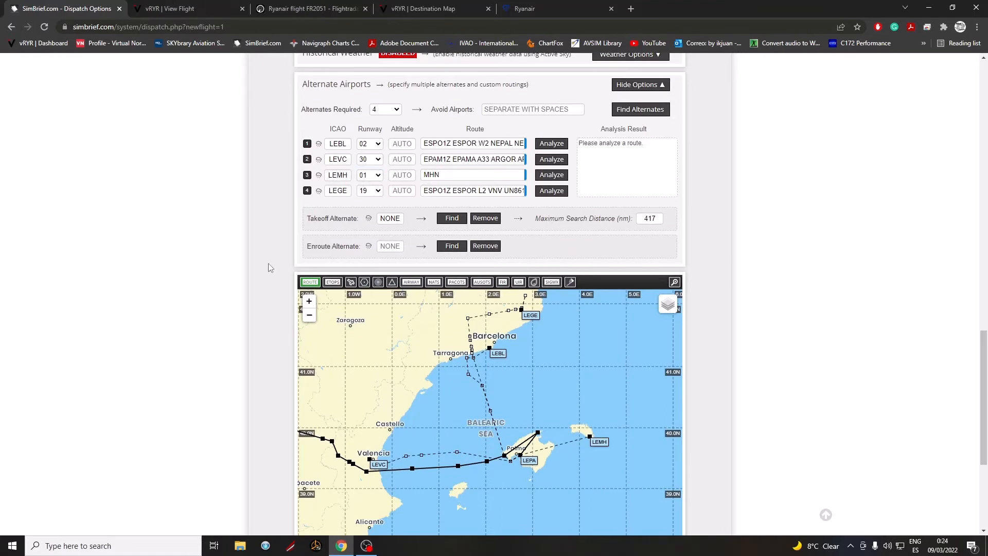
pyautogui.moveTo(440, 367); pyautogui.dragTo(447, 370)
pyautogui.scroll(1, 211, 278)
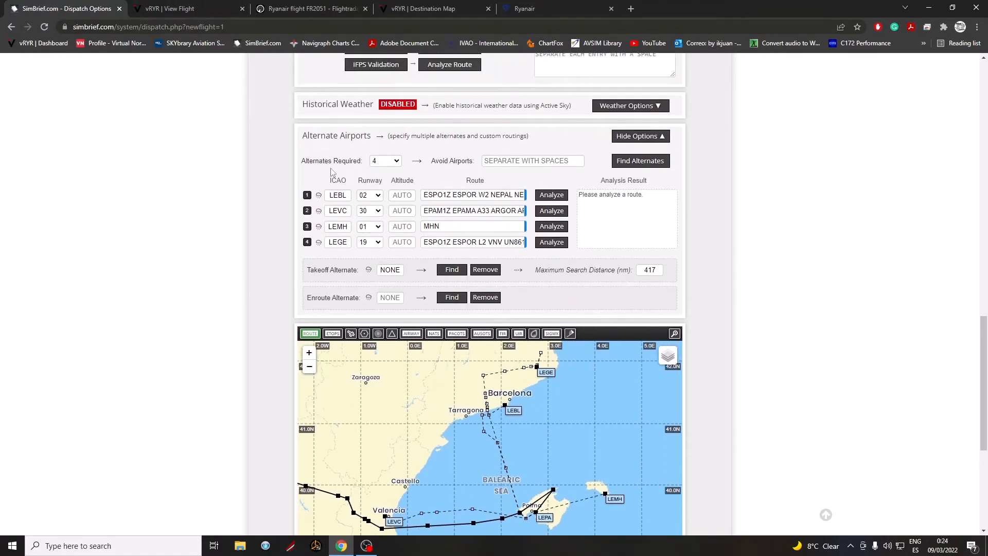
pyautogui.moveTo(319, 198)
# Close the Flightradar24 page and examine the airline's destinations around eastern Spain and the Balearics on the vRYR Destination Map
pyautogui.click(211, 5)
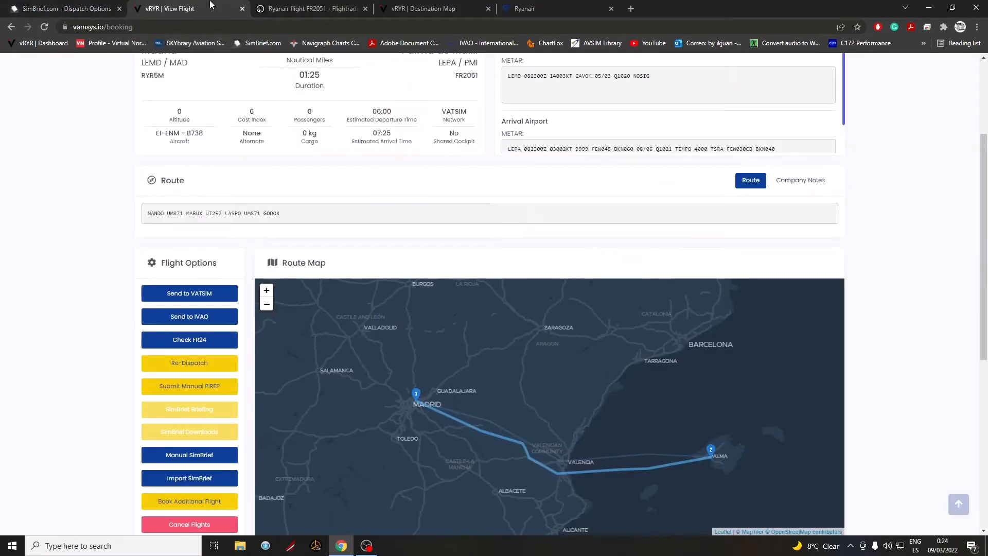
pyautogui.click(94, 5)
pyautogui.click(415, 6)
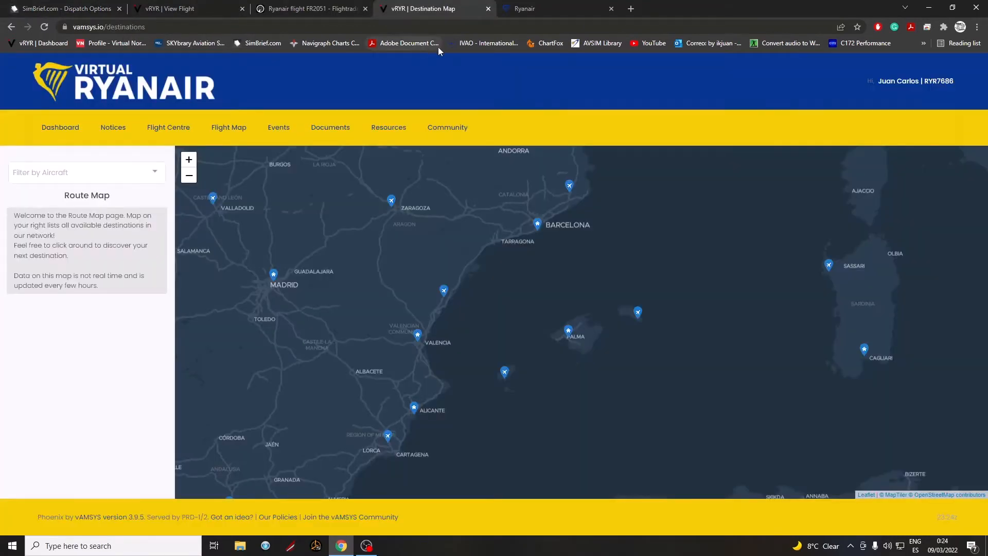
pyautogui.click(366, 9)
pyautogui.moveTo(514, 302); pyautogui.dragTo(492, 306)
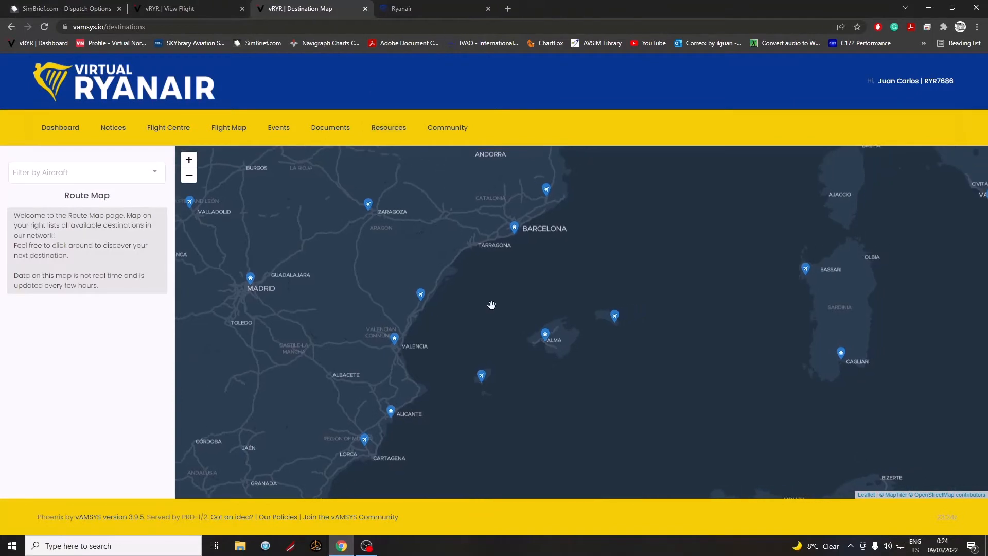
pyautogui.moveTo(496, 267); pyautogui.dragTo(478, 285)
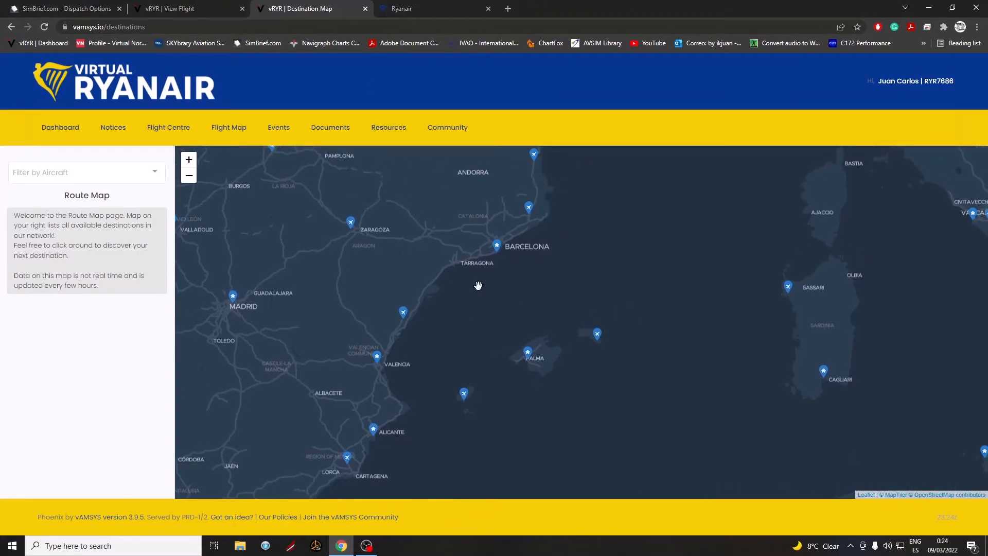
pyautogui.moveTo(505, 335); pyautogui.dragTo(515, 346)
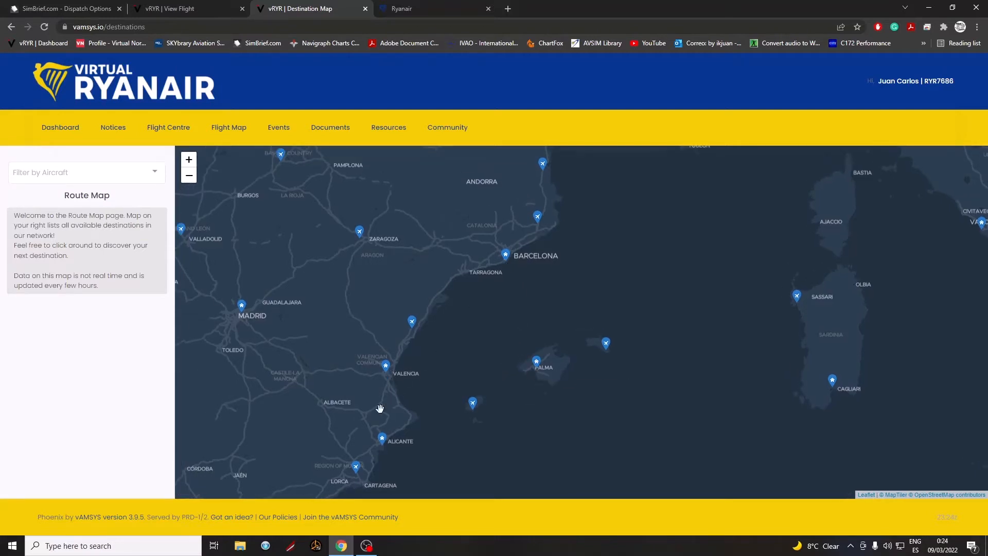
pyautogui.moveTo(415, 411); pyautogui.dragTo(427, 401)
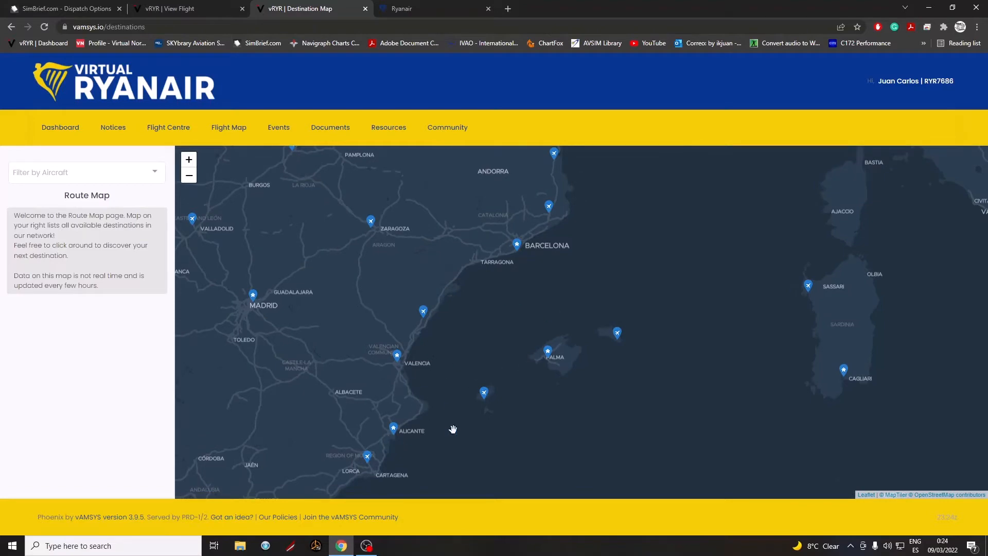
# Return to the SimBrief dispatch page and review the list of alternate airports against the map
pyautogui.hotkey('ctrl', 'shift', 'Tab')
pyautogui.hotkey('ctrl', 'shift', 'Tab')
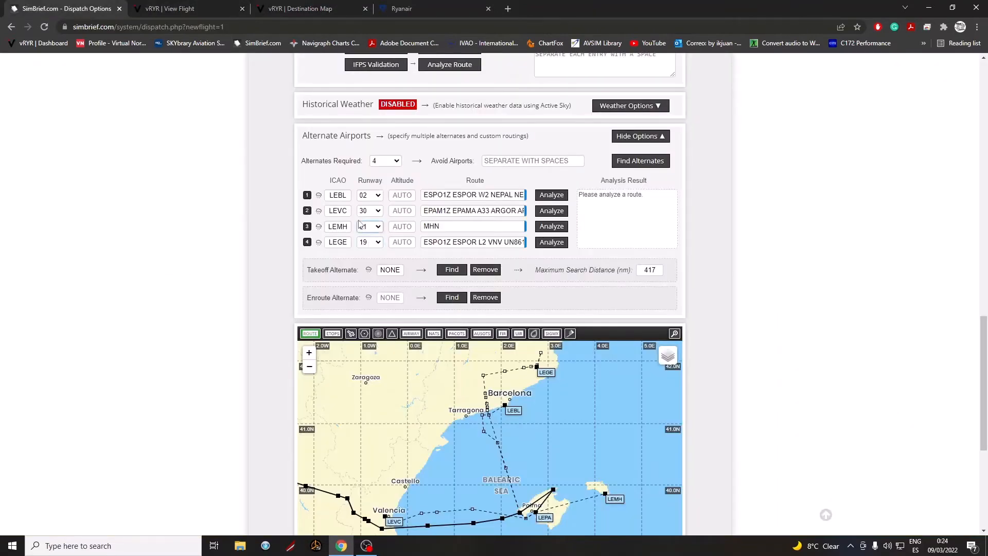
pyautogui.scroll(-1, 152, 339)
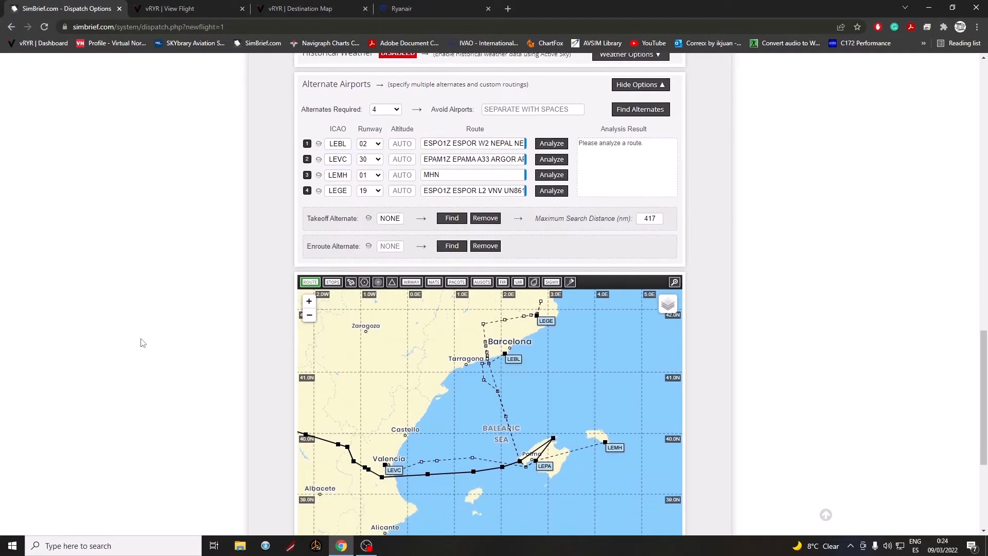
# Set the first alternate airport to LEVC and the second to LEBL in the alternates list
pyautogui.scroll(1, 142, 343)
pyautogui.scroll(-1, 143, 343)
pyautogui.moveTo(317, 148)
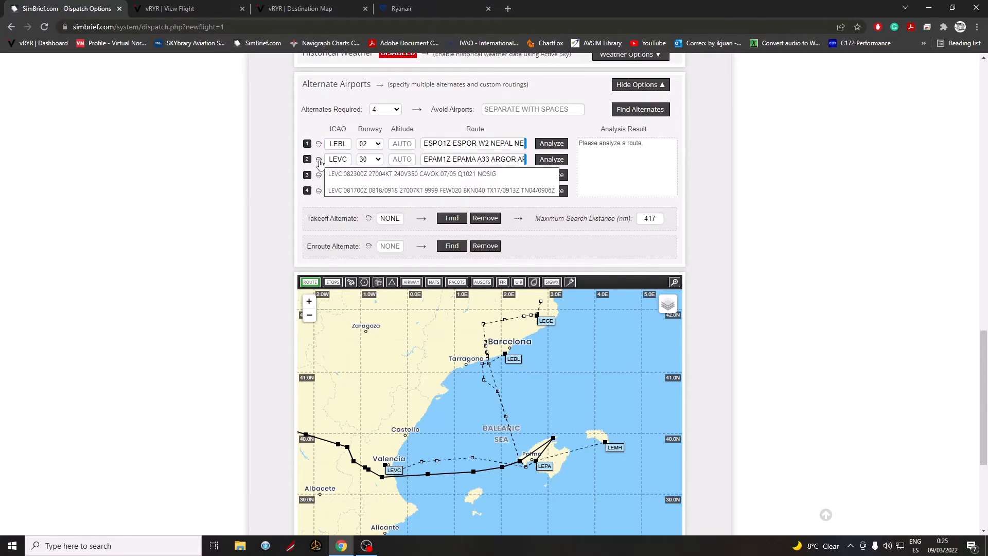
pyautogui.moveTo(349, 145); pyautogui.dragTo(322, 137)
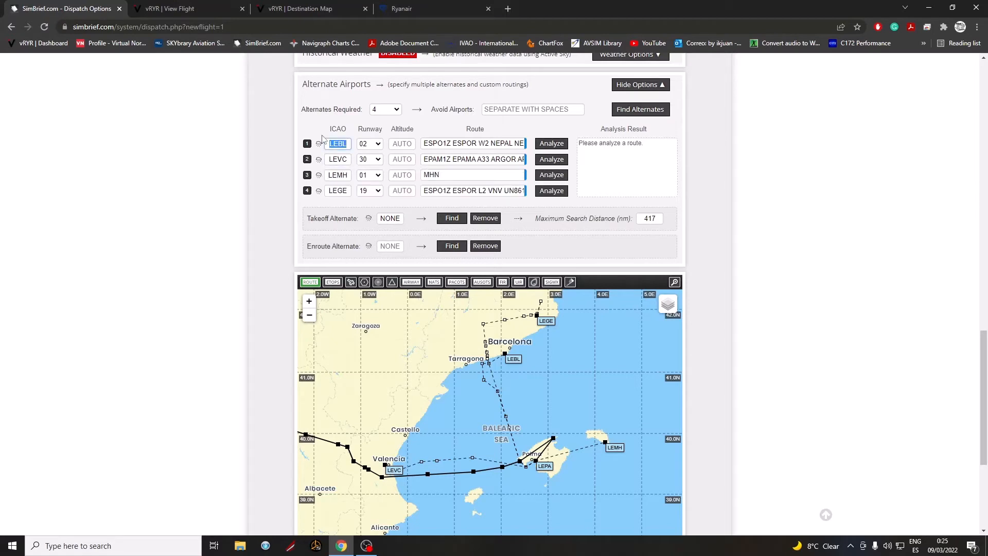
pyautogui.write('LEVC')
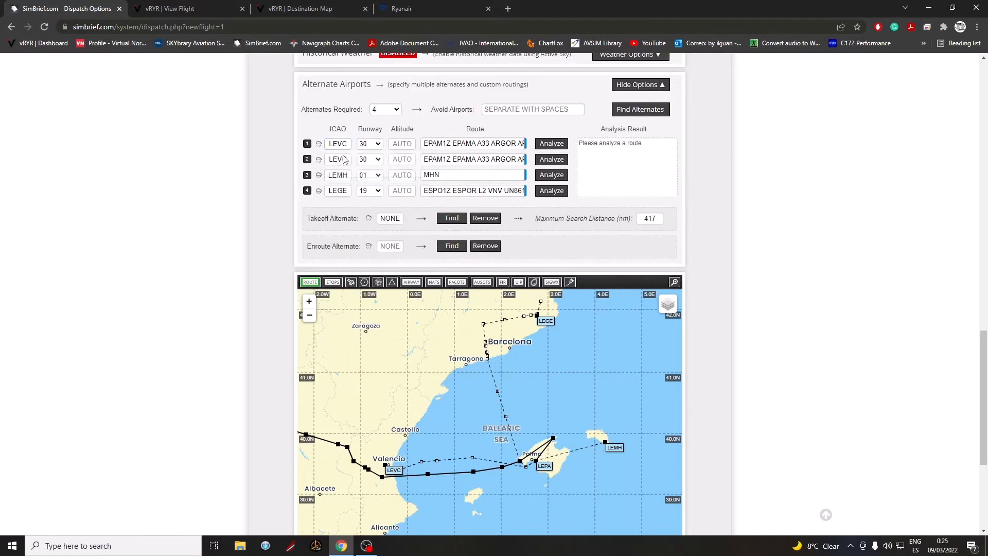
pyautogui.moveTo(350, 160)
pyautogui.mouseDown()
pyautogui.moveTo(338, 160)
pyautogui.moveTo(338, 179)
pyautogui.mouseUp()
pyautogui.write('LEBL')
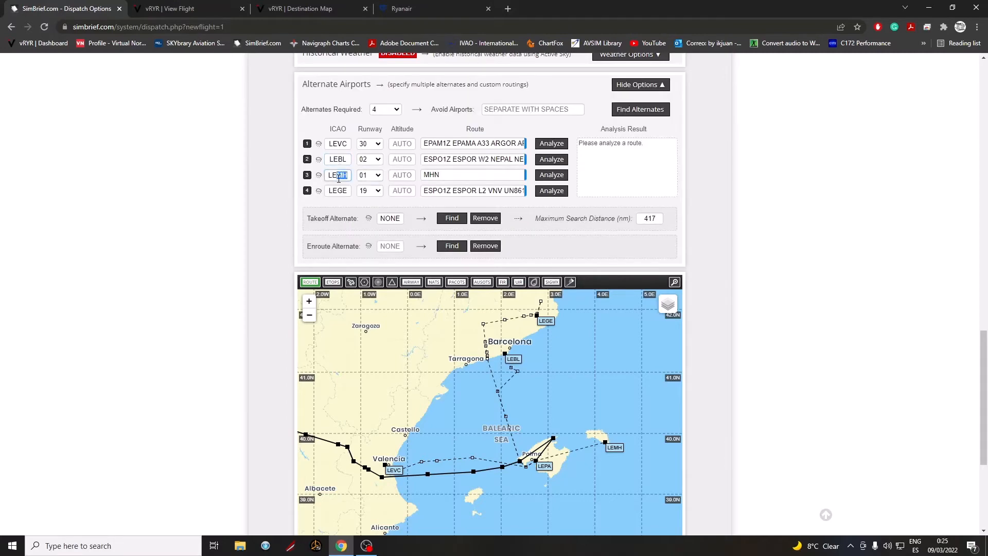
# Set the third alternate airport to LEAL and check its diversion route on the map
pyautogui.write('AL')
pyautogui.scroll(-1, 384, 463)
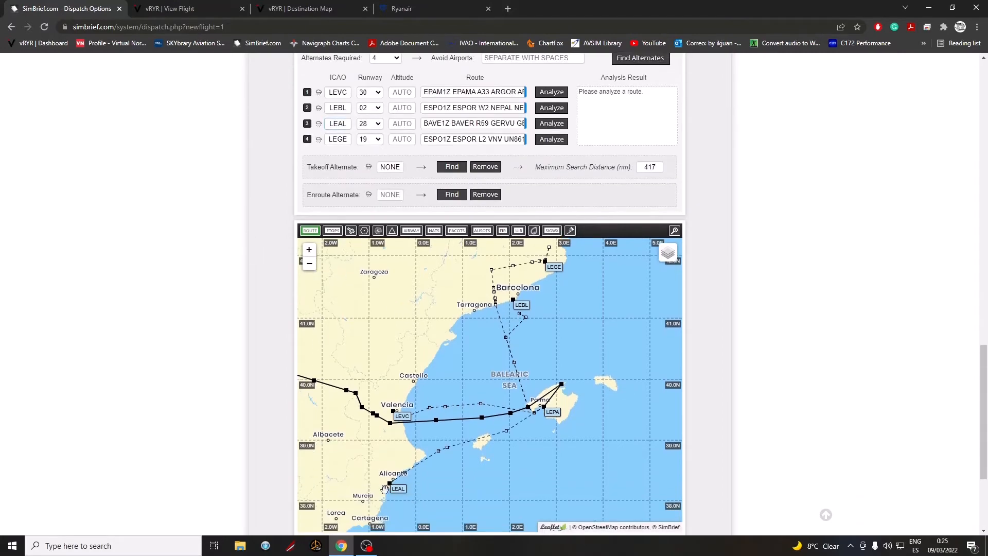
pyautogui.moveTo(433, 438); pyautogui.dragTo(391, 436)
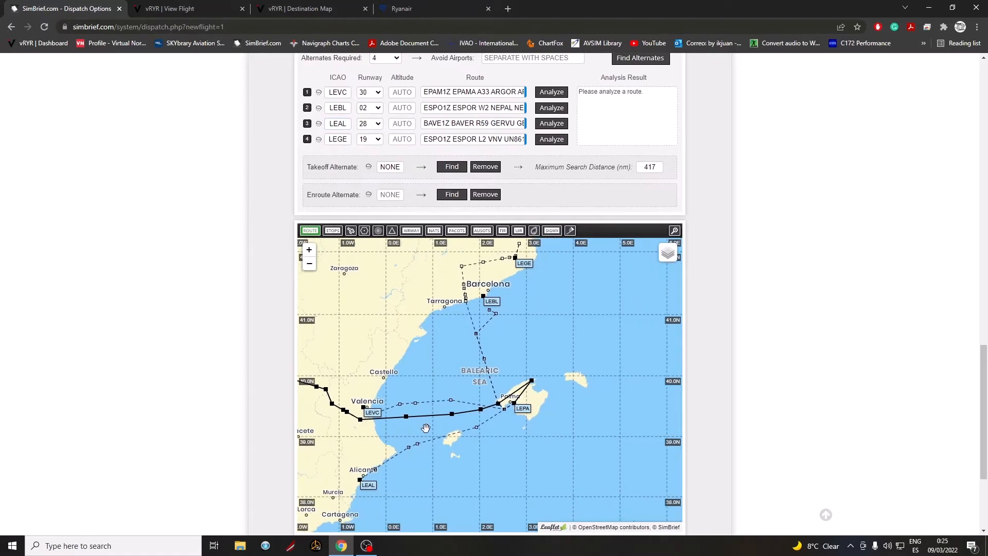
# Look up Ibiza's airport code on the vRYR Destination Map and set the fourth SimBrief alternate to LEIB
pyautogui.hotkey('ctrl', 'shift', 'Tab')
pyautogui.hotkey('ctrl', 'shift', 'Tab')
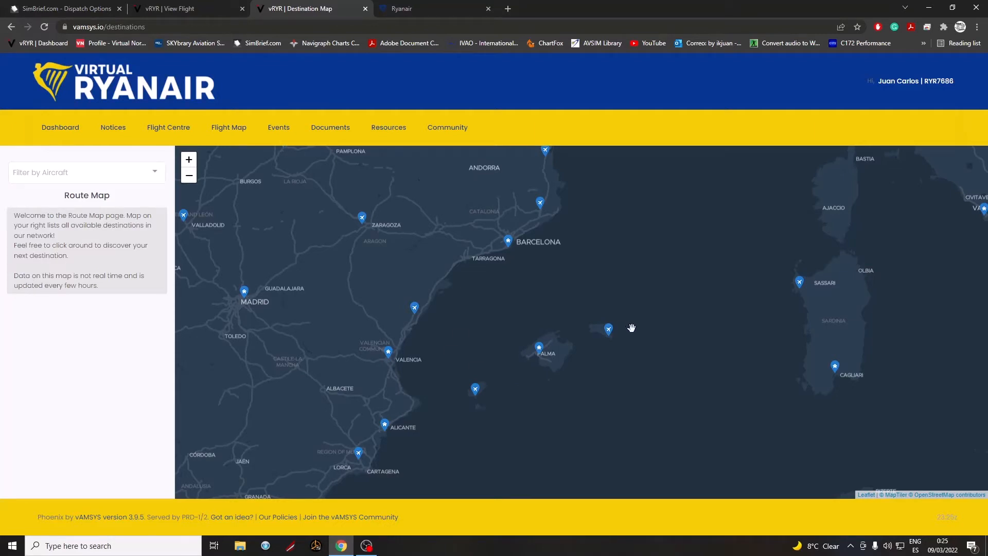
pyautogui.moveTo(473, 398)
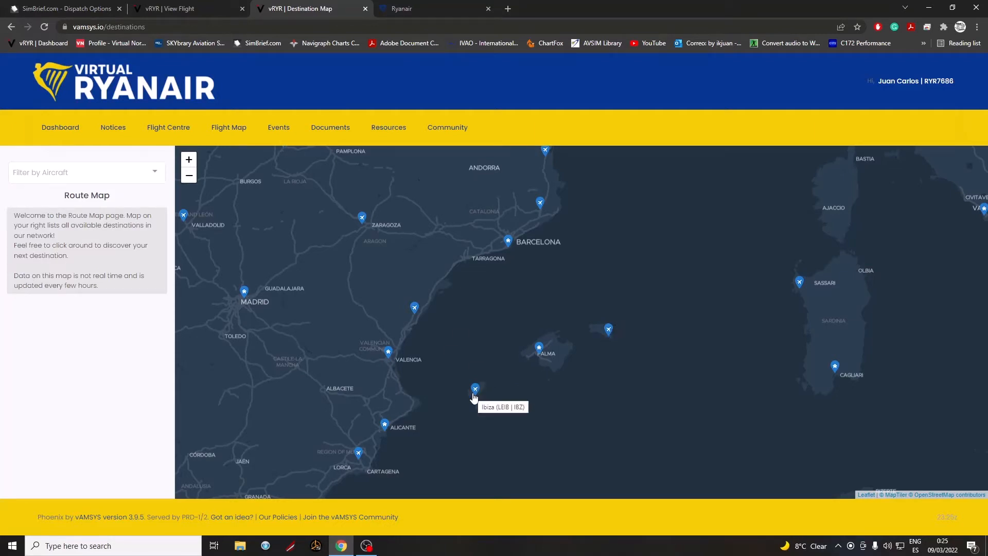
pyautogui.moveTo(543, 351); pyautogui.dragTo(520, 353)
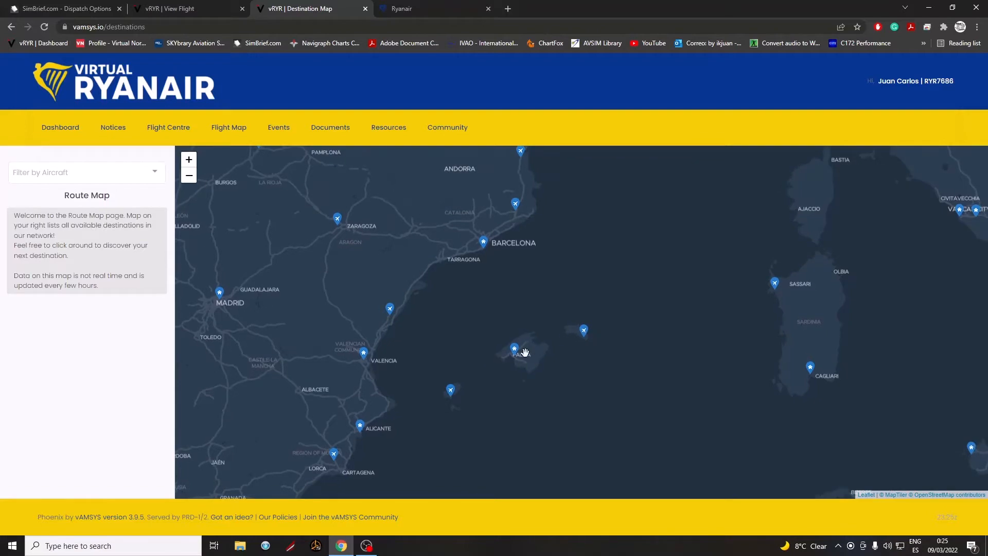
pyautogui.scroll(1, 528, 346)
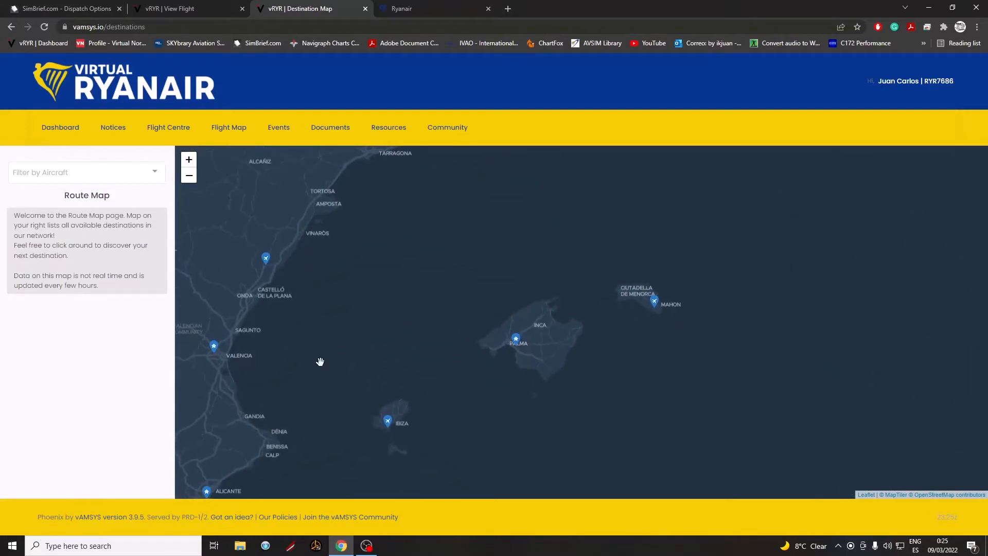
pyautogui.click(81, 4)
pyautogui.scroll(1, 216, 178)
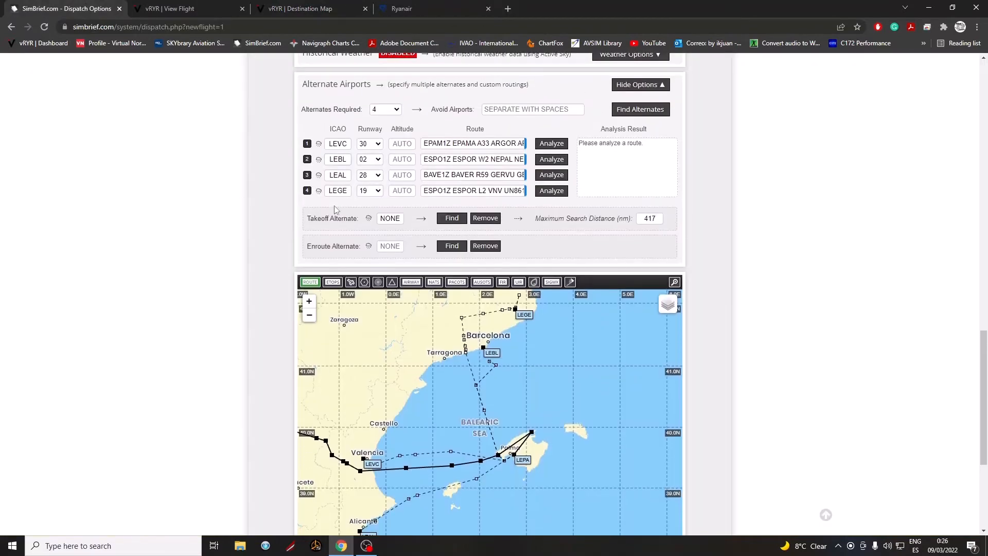
pyautogui.moveTo(350, 192); pyautogui.dragTo(338, 194)
pyautogui.write('IB')
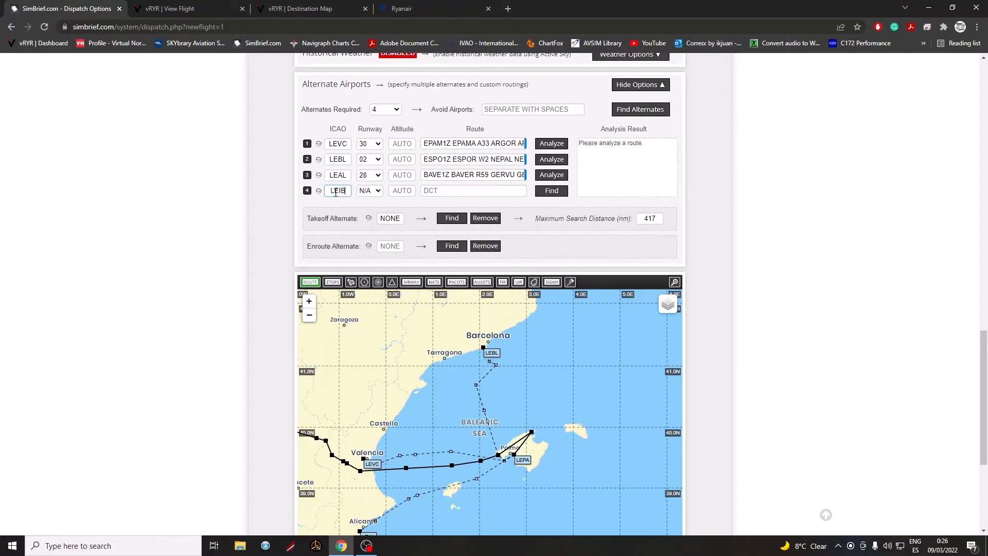
pyautogui.scroll(-1, 226, 255)
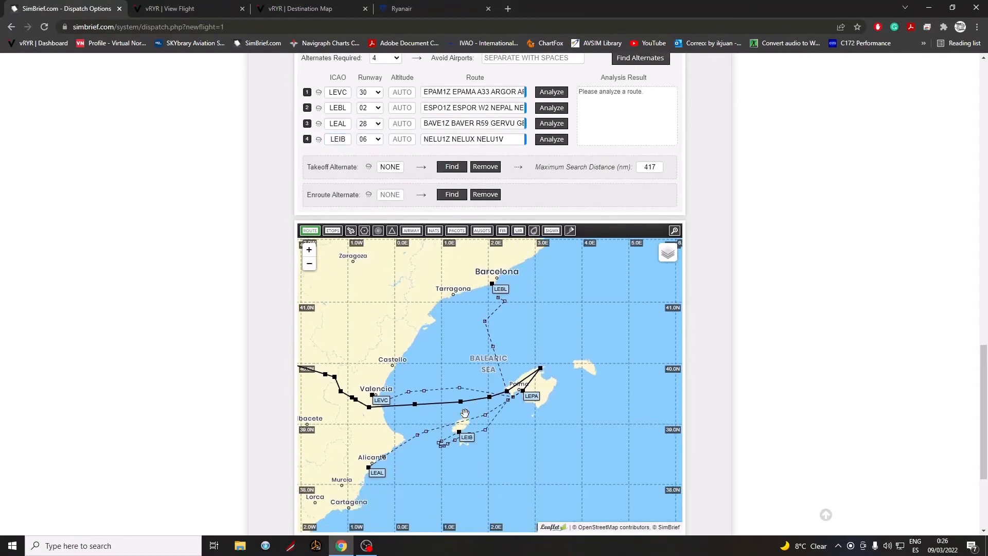
# Examine the diversion routes from LEPA to LEIB and the other chosen alternates on the map
pyautogui.scroll(1, 463, 412)
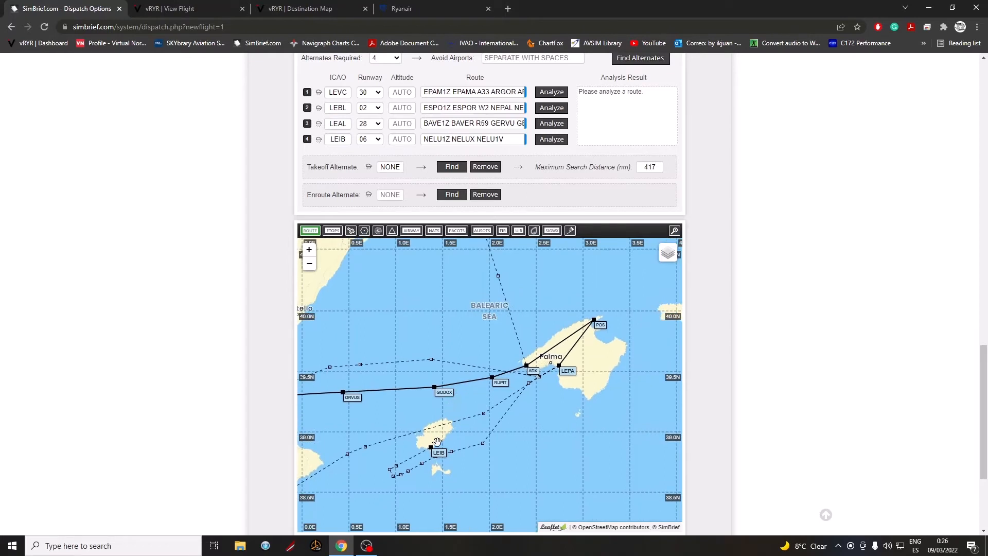
pyautogui.moveTo(454, 432); pyautogui.dragTo(441, 417)
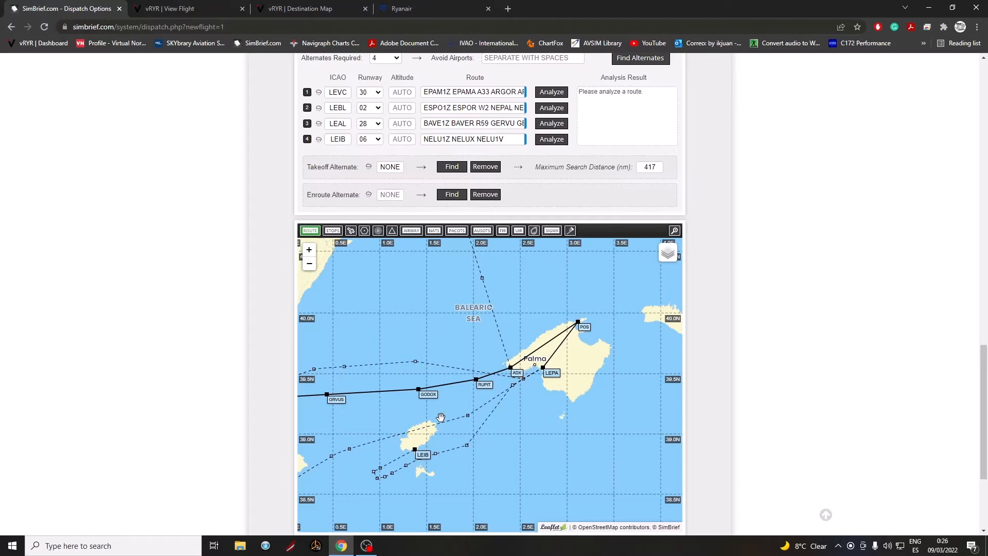
pyautogui.scroll(-1, 377, 432)
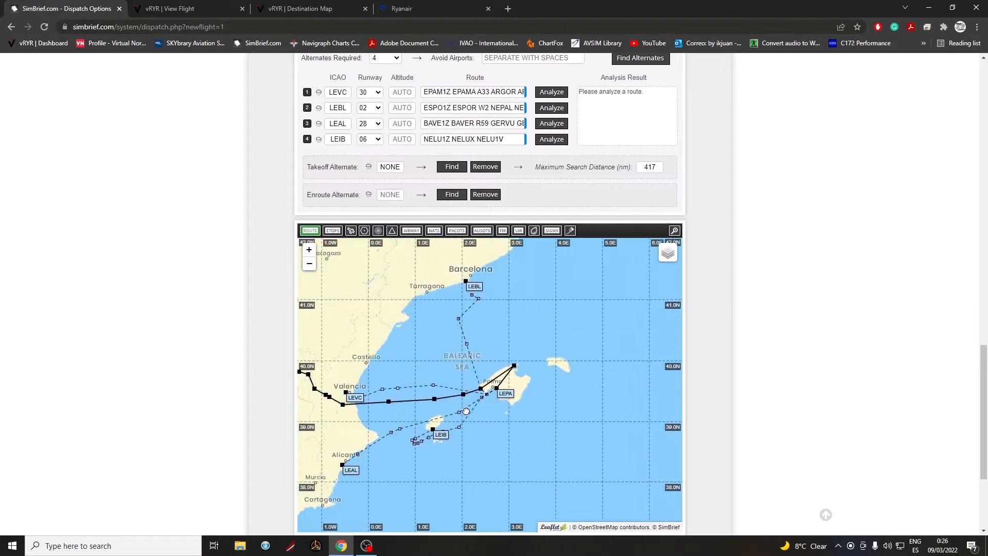
pyautogui.moveTo(451, 410); pyautogui.dragTo(463, 412)
pyautogui.hotkey('ctrl', 'Tab')
pyautogui.hotkey('ctrl', 'Tab')
pyautogui.hotkey('ctrl', 'Tab')
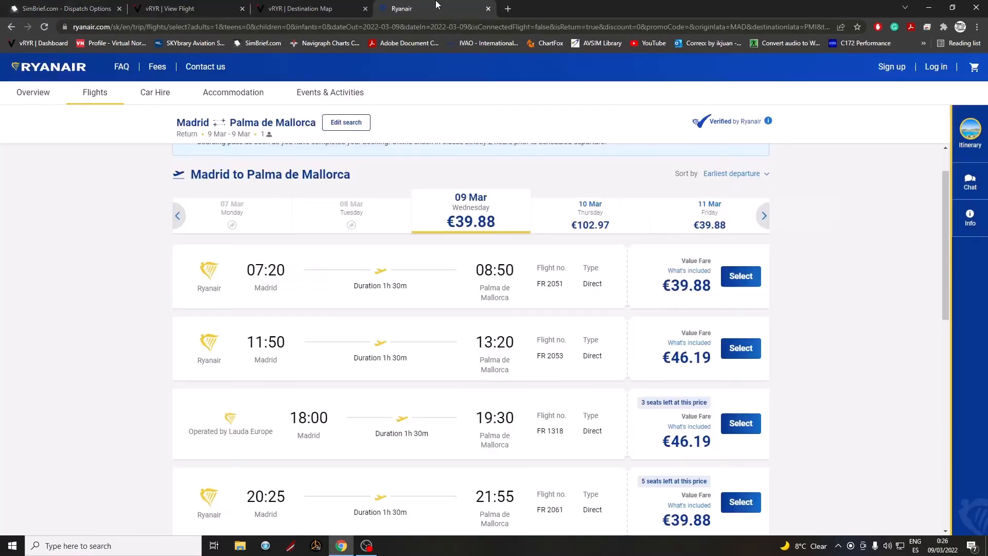
pyautogui.hotkey('ctrl', 'shift', 'Tab')
pyautogui.hotkey('ctrl', 'Tab')
pyautogui.hotkey('ctrl', 'Tab')
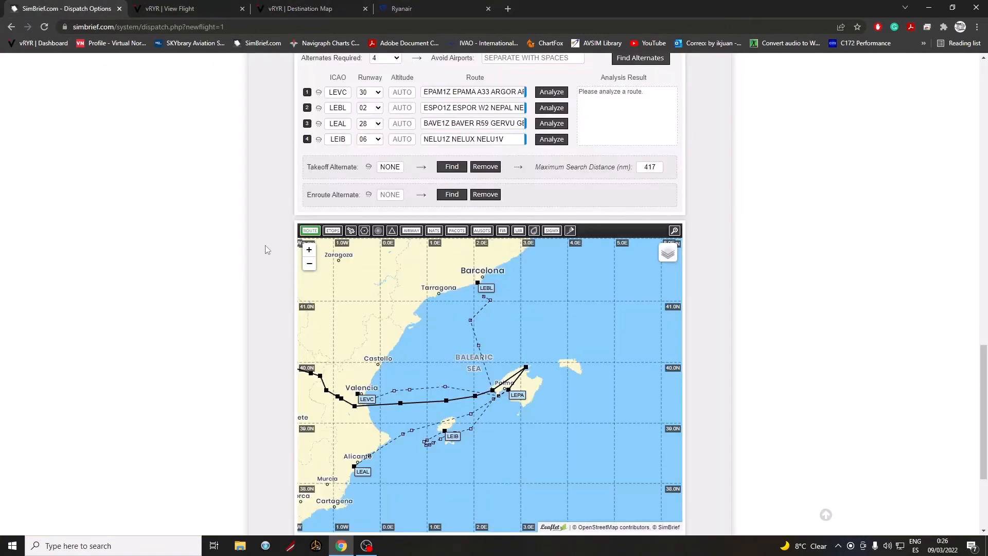
# Examine the full route from LEMD to LEPA on the map in relation to the alternate airports
pyautogui.scroll(1, 265, 249)
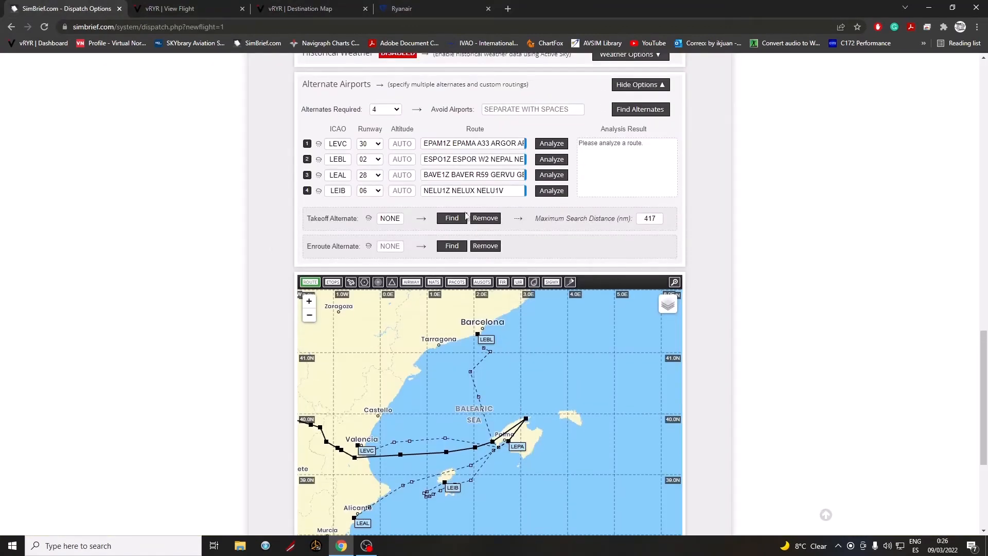
pyautogui.moveTo(428, 354); pyautogui.dragTo(523, 332)
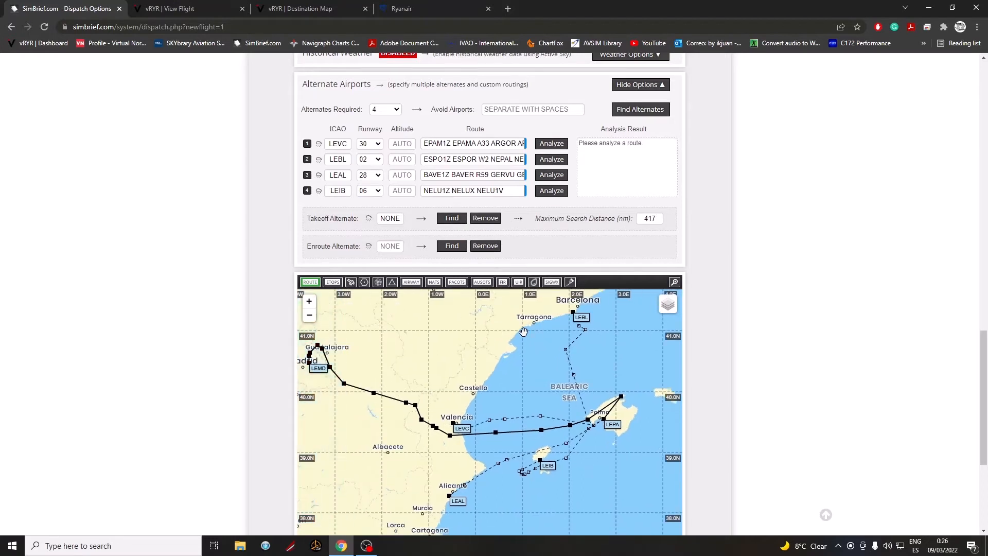
pyautogui.moveTo(320, 361); pyautogui.dragTo(435, 390)
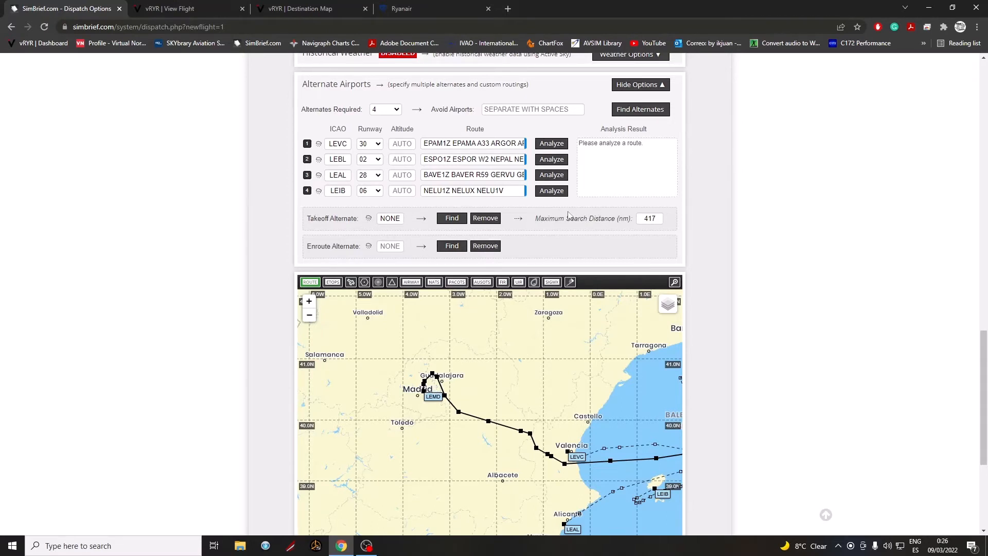
pyautogui.moveTo(538, 346); pyautogui.dragTo(472, 346)
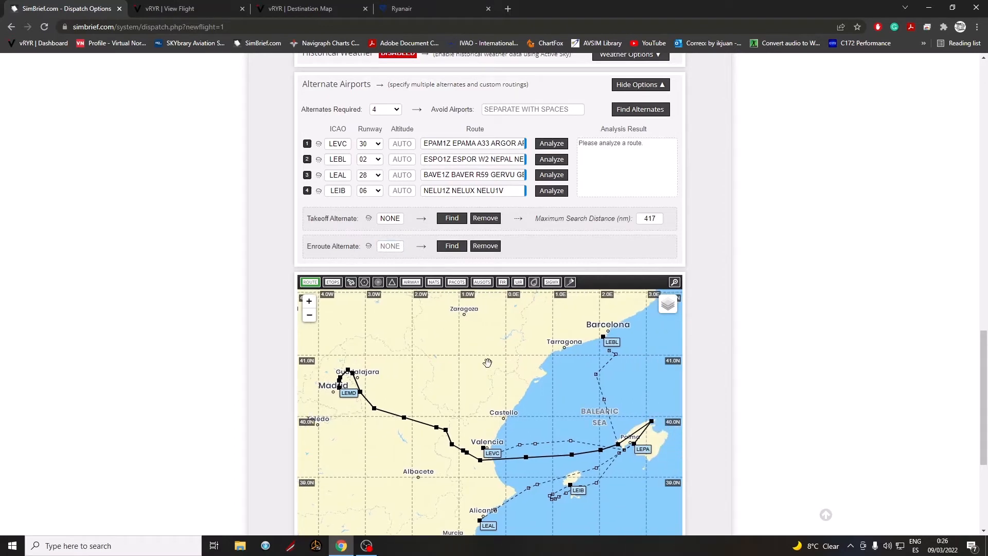
pyautogui.moveTo(489, 364)
pyautogui.mouseDown()
pyautogui.moveTo(467, 357)
pyautogui.moveTo(490, 359)
pyautogui.mouseUp()
# Set the contingency fuel to 5 PCT in the dispatch selections
pyautogui.scroll(9, 751, 345)
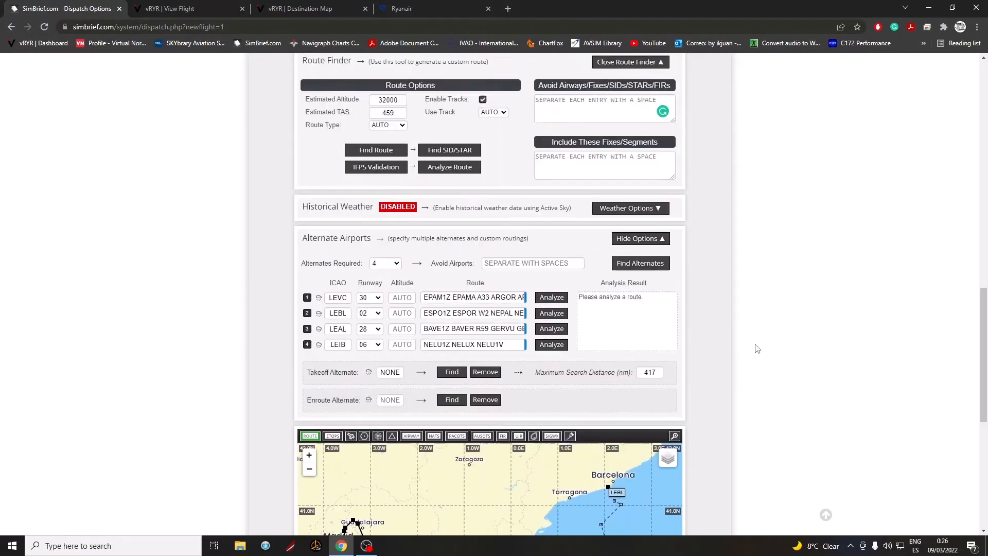
pyautogui.scroll(8, 758, 348)
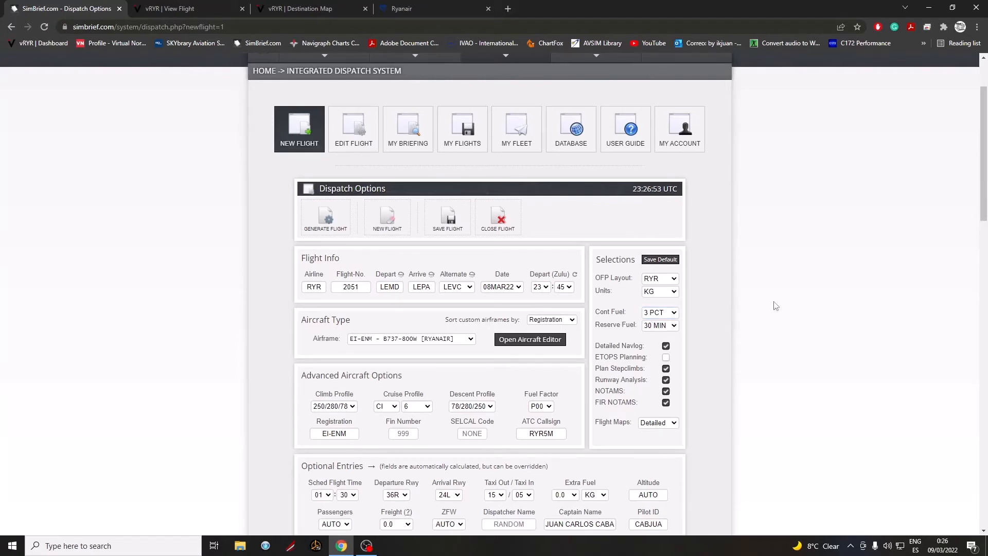
pyautogui.scroll(1, 984, 154)
pyautogui.scroll(-2, 985, 124)
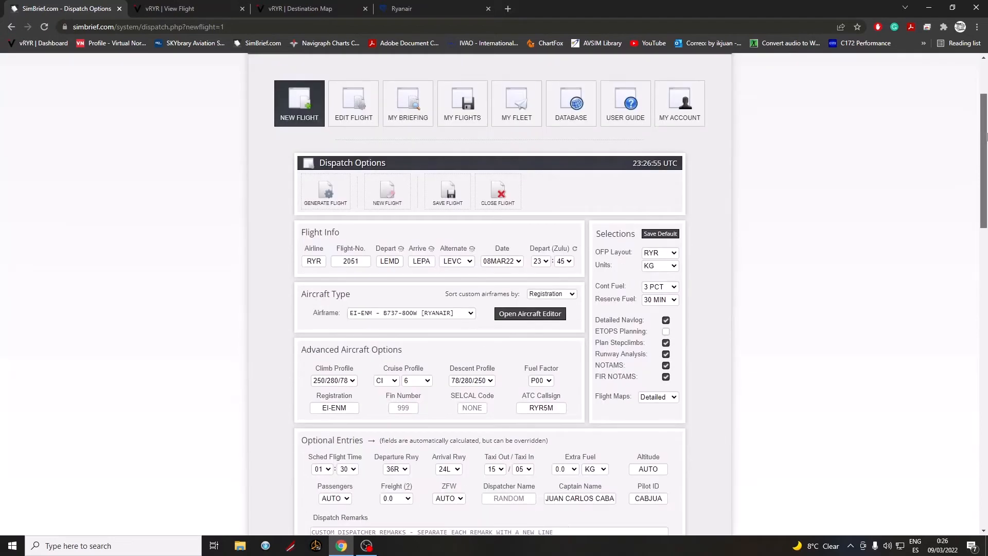
pyautogui.click(660, 244)
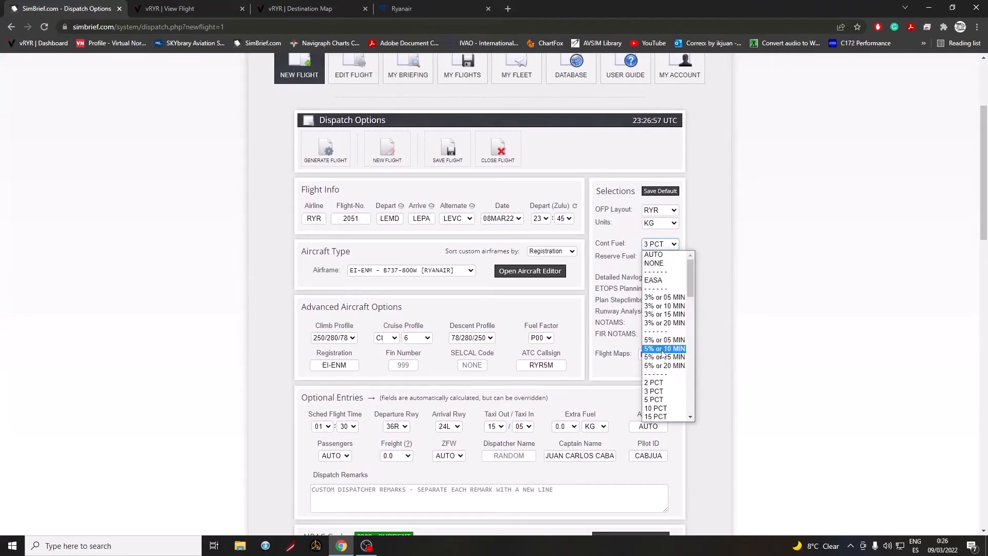
pyautogui.click(658, 399)
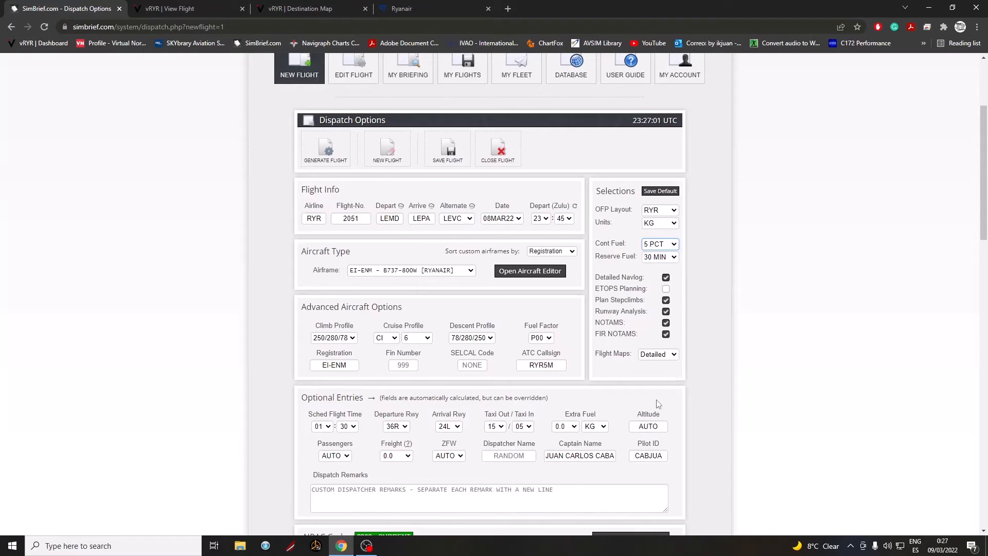
# Have SimBrief automatically find an enroute alternate for the LEMD to LEPA flight
pyautogui.scroll(-15, 743, 391)
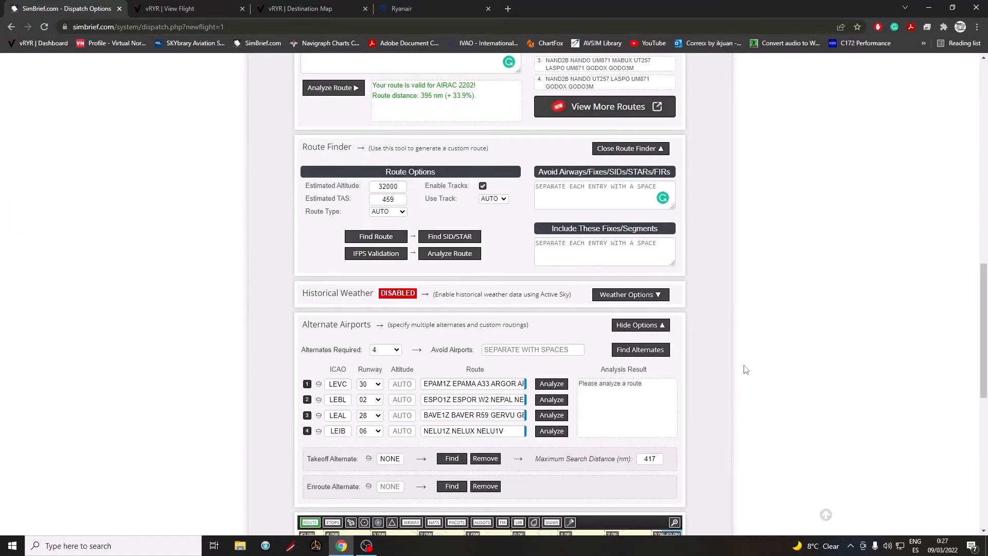
pyautogui.scroll(-3, 746, 369)
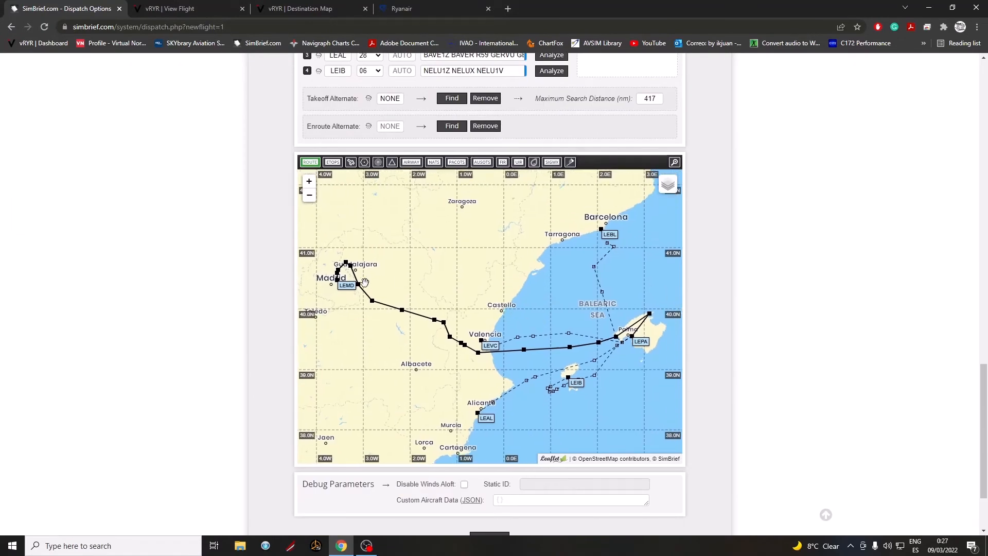
pyautogui.scroll(1, 289, 209)
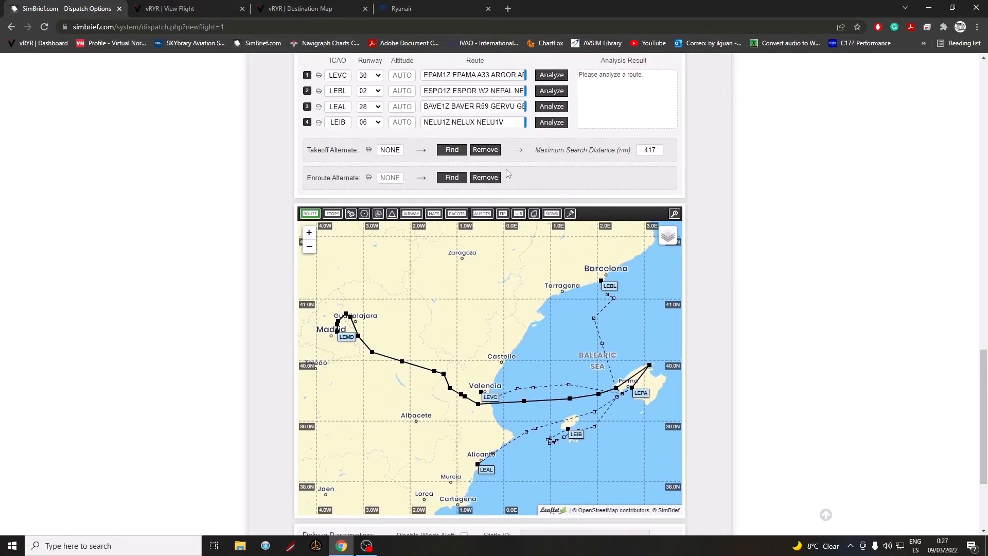
pyautogui.click(452, 177)
# Set the contingency fuel back to 3 PCT in the dispatch selections
pyautogui.scroll(15, 695, 322)
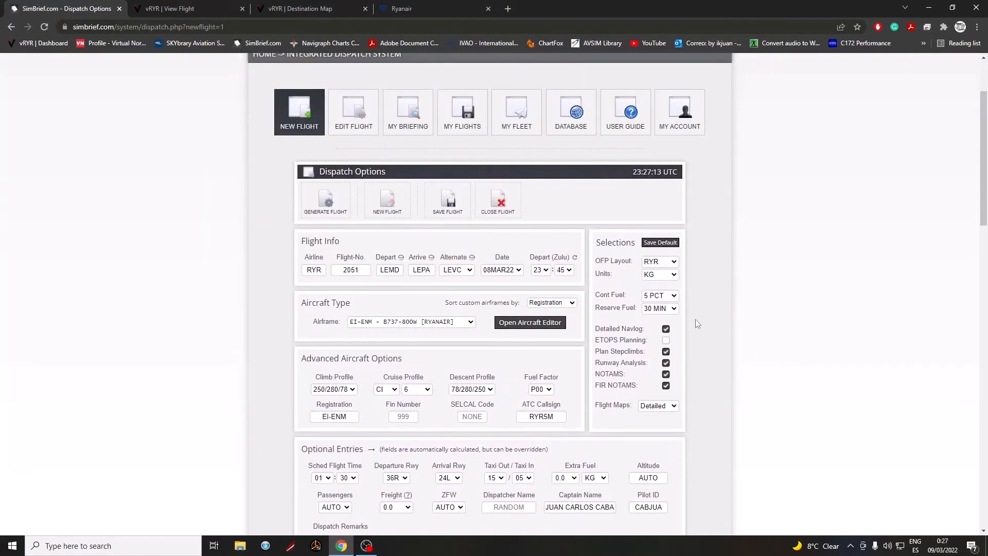
pyautogui.click(660, 295)
pyautogui.click(667, 443)
# Check the enroute alternate LEVC and its range circle on the map, and remove it from the dispatch
pyautogui.scroll(-15, 730, 422)
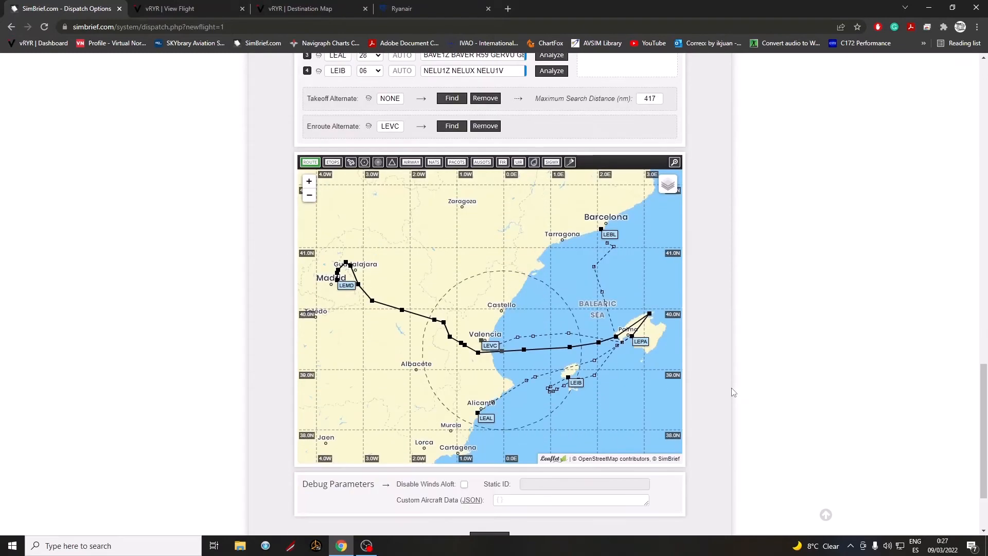
pyautogui.moveTo(591, 302); pyautogui.dragTo(582, 300)
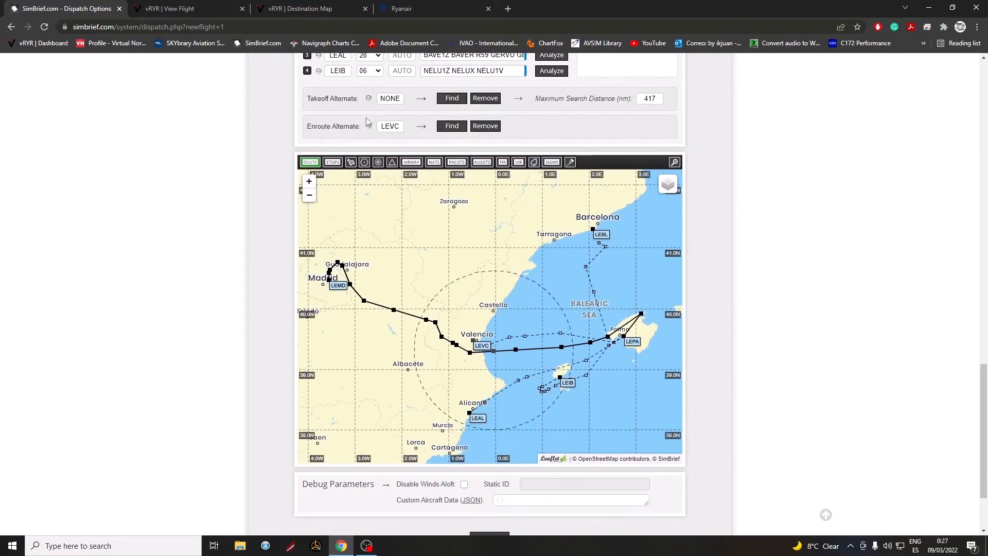
pyautogui.click(485, 126)
pyautogui.scroll(5, 736, 282)
pyautogui.scroll(-5, 743, 286)
pyautogui.scroll(1, 748, 309)
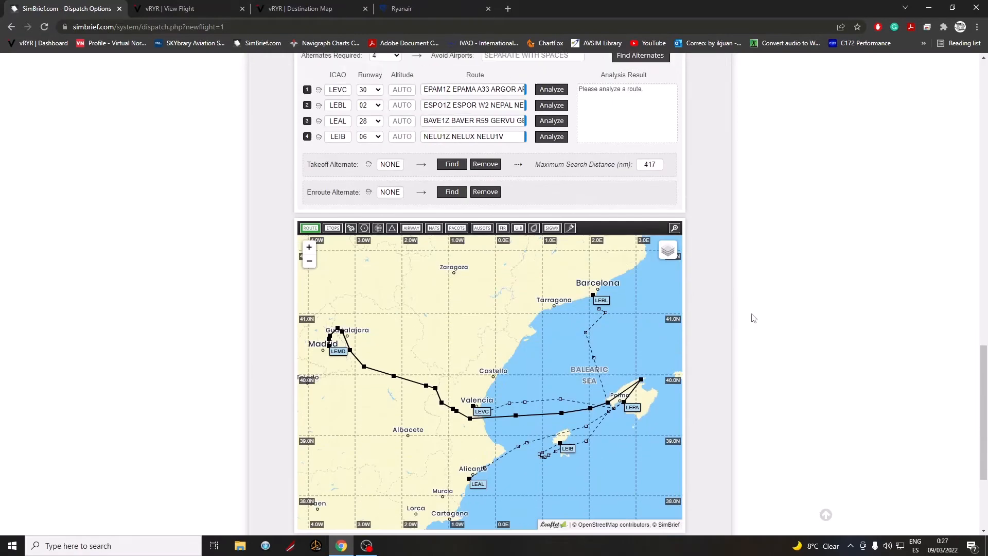
# Set the contingency fuel to 5 PCT and look through the other contingency fuel options
pyautogui.scroll(15, 751, 316)
pyautogui.click(659, 192)
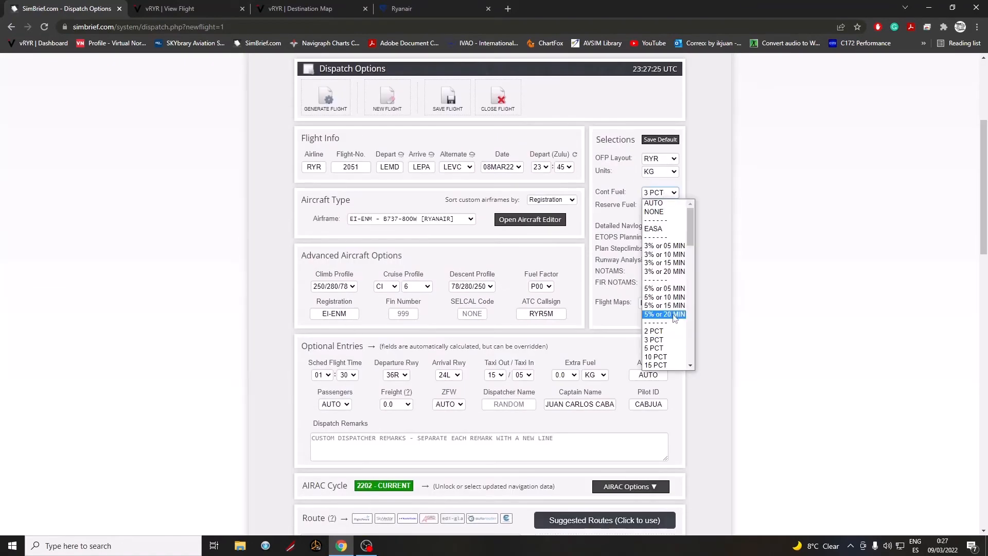
pyautogui.click(668, 348)
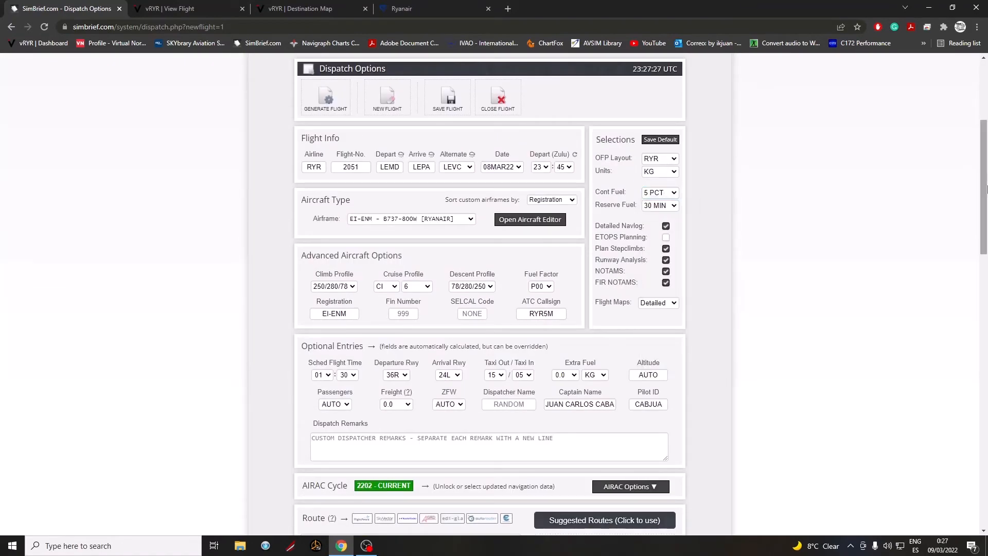
pyautogui.scroll(1, 986, 190)
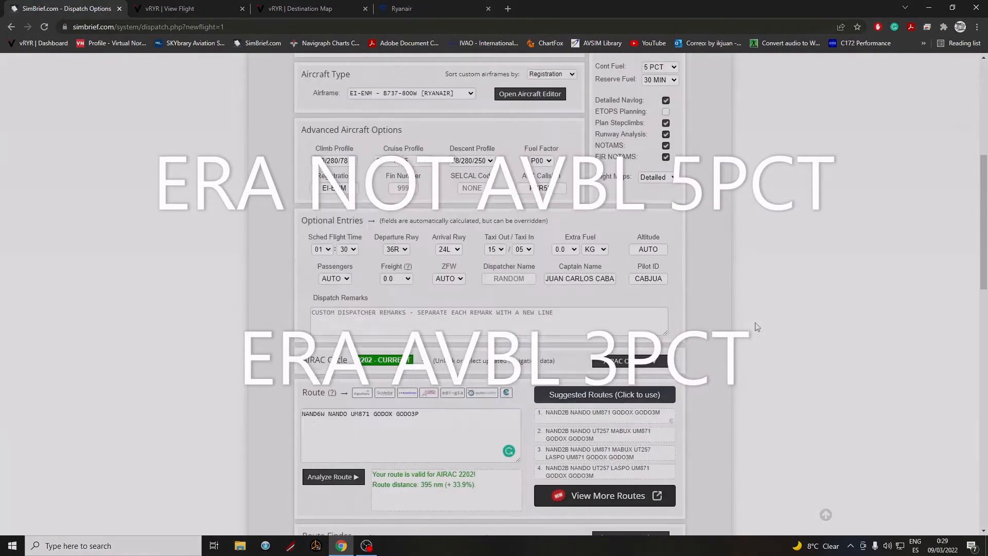
pyautogui.scroll(2, 743, 337)
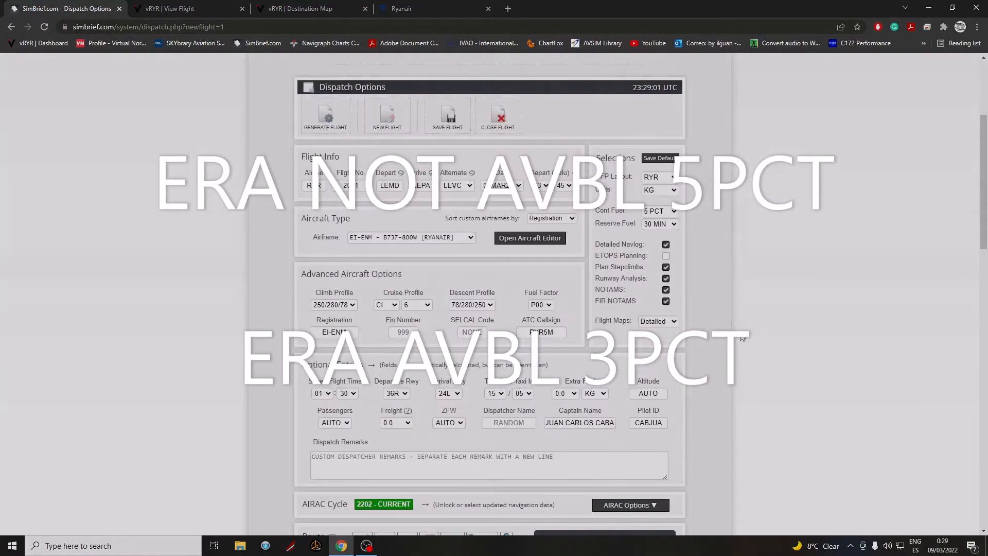
pyautogui.click(676, 212)
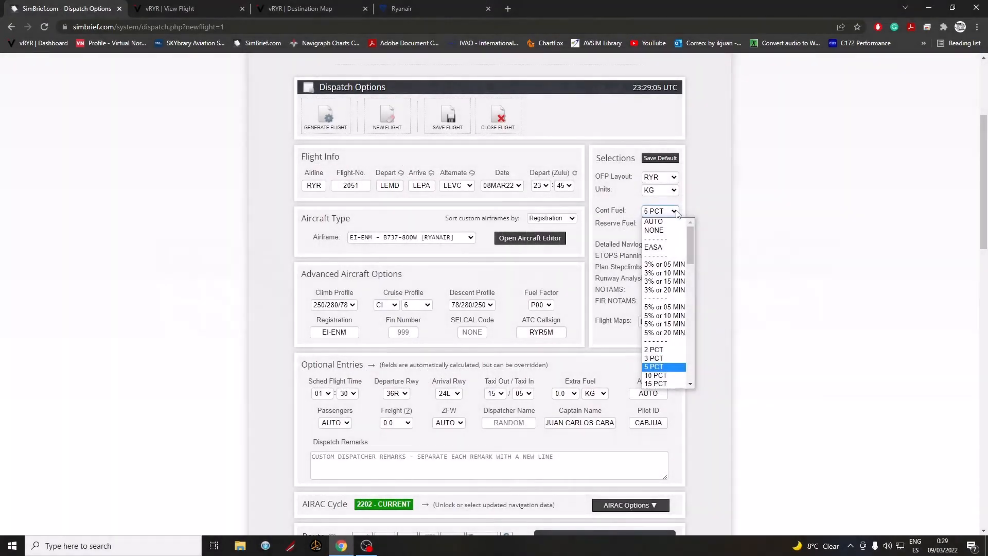
pyautogui.click(720, 265)
# Check the alternates and enroute alternate LEVC, and set the contingency fuel to 3 PCT
pyautogui.scroll(-8, 721, 265)
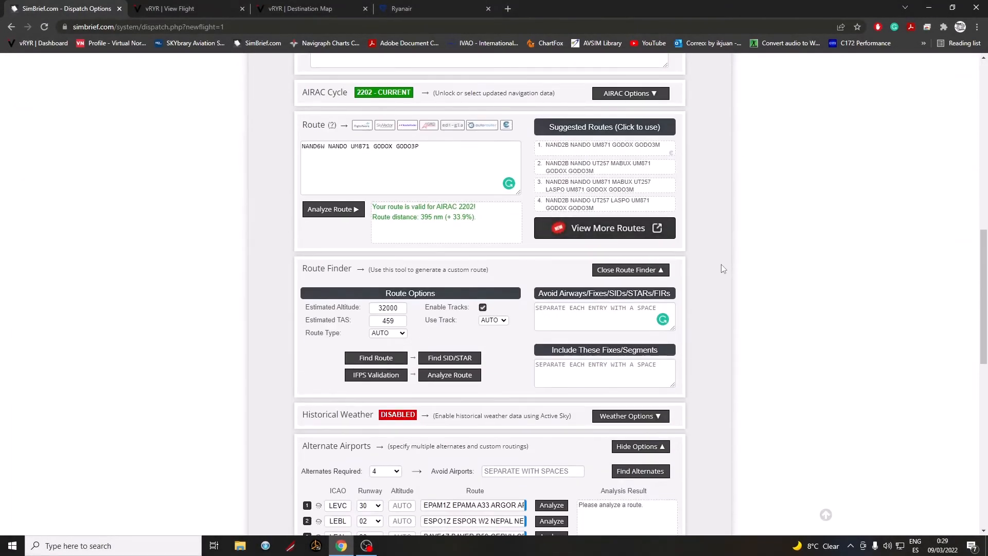
pyautogui.scroll(-5, 721, 264)
pyautogui.scroll(12, 729, 314)
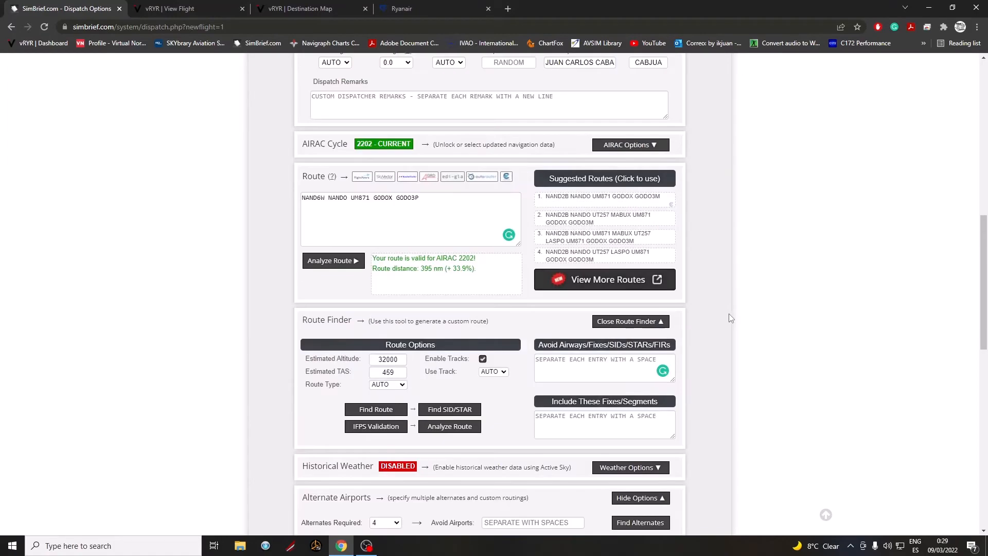
pyautogui.scroll(-7, 708, 312)
pyautogui.scroll(-8, 726, 295)
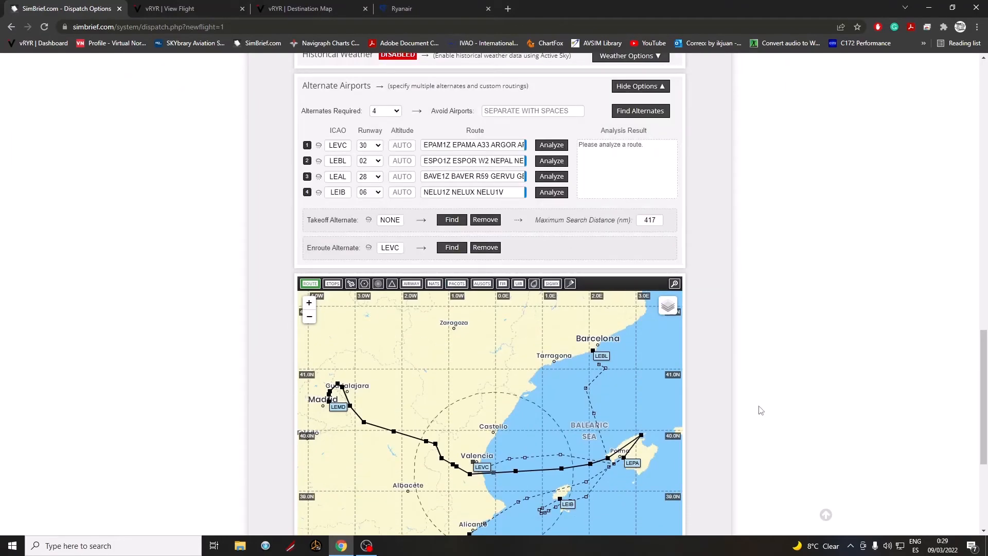
pyautogui.scroll(13, 758, 408)
pyautogui.click(658, 108)
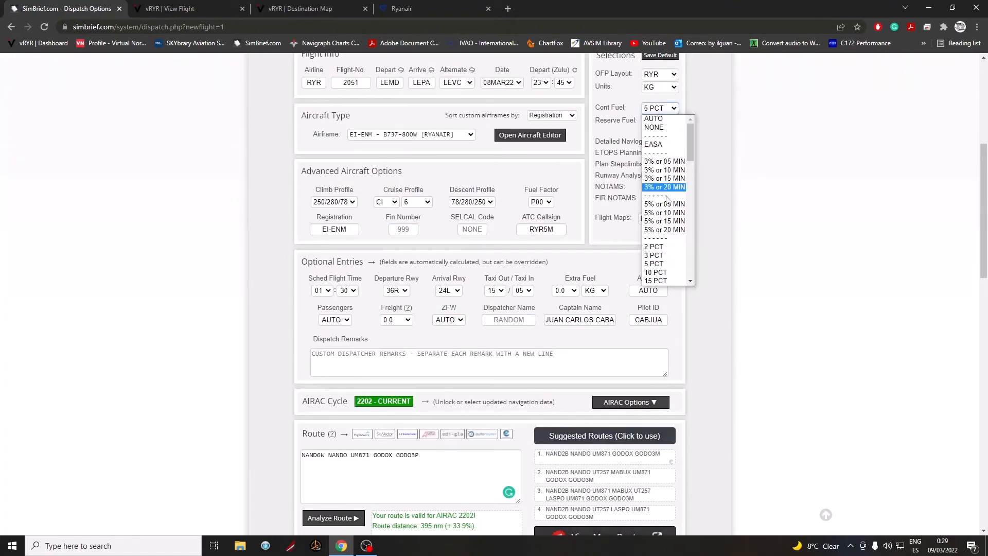
pyautogui.click(661, 259)
# Examine the route from LEMD to LEPA on the map against the range circle and the enroute alternate LEVC
pyautogui.scroll(-13, 719, 374)
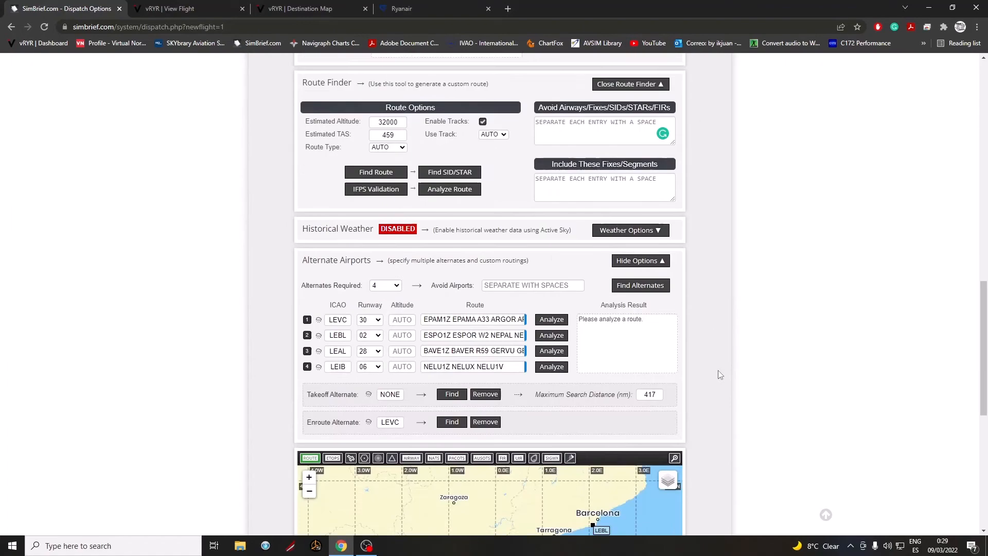
pyautogui.moveTo(551, 348); pyautogui.dragTo(580, 338)
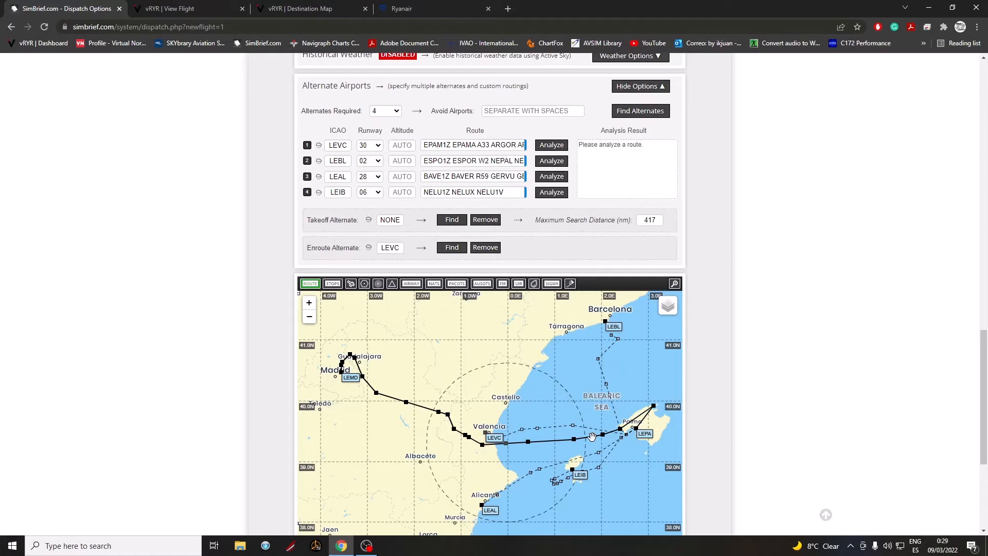
pyautogui.moveTo(592, 436); pyautogui.dragTo(537, 414)
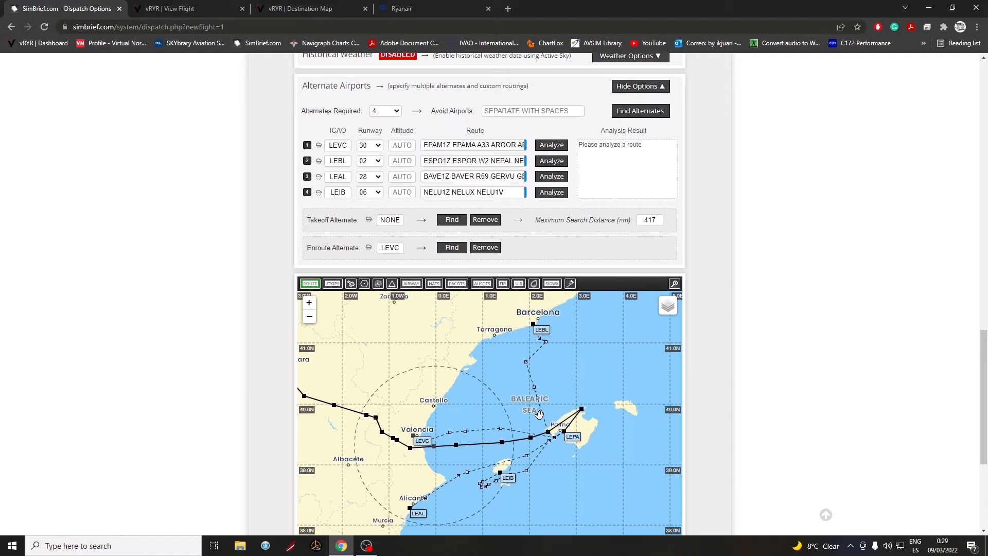
pyautogui.scroll(-2, 174, 316)
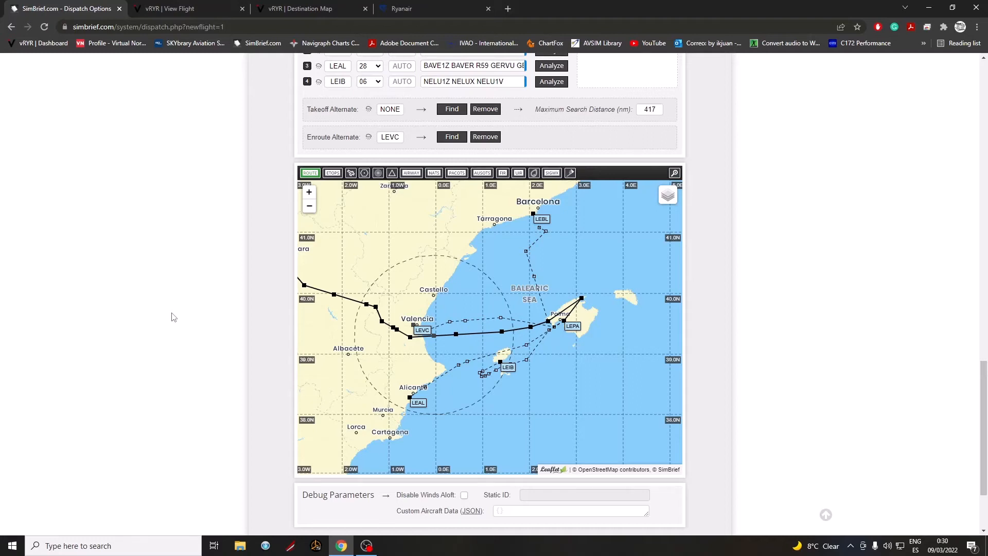
pyautogui.scroll(-2, 212, 345)
pyautogui.scroll(1, 253, 412)
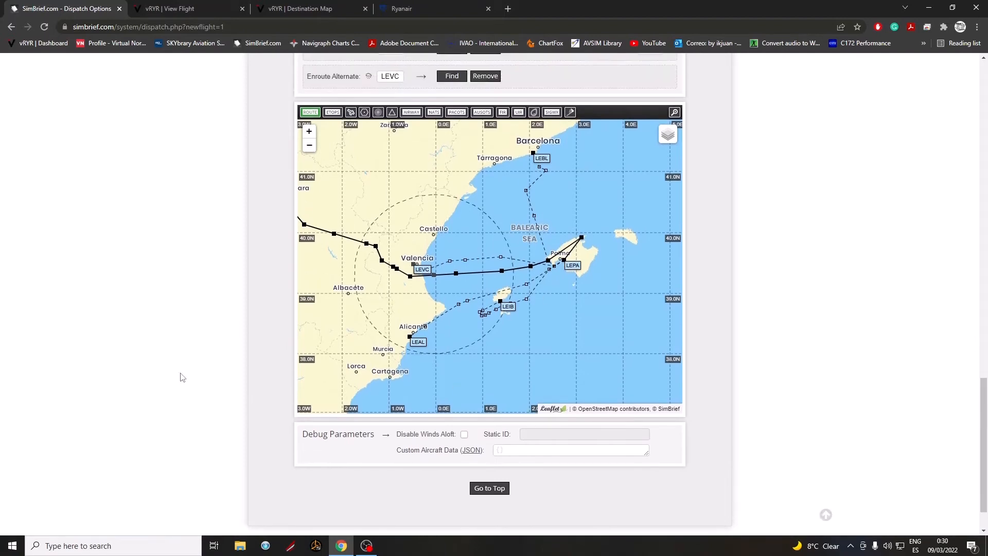
pyautogui.scroll(1, 271, 332)
pyautogui.moveTo(300, 332); pyautogui.dragTo(364, 370)
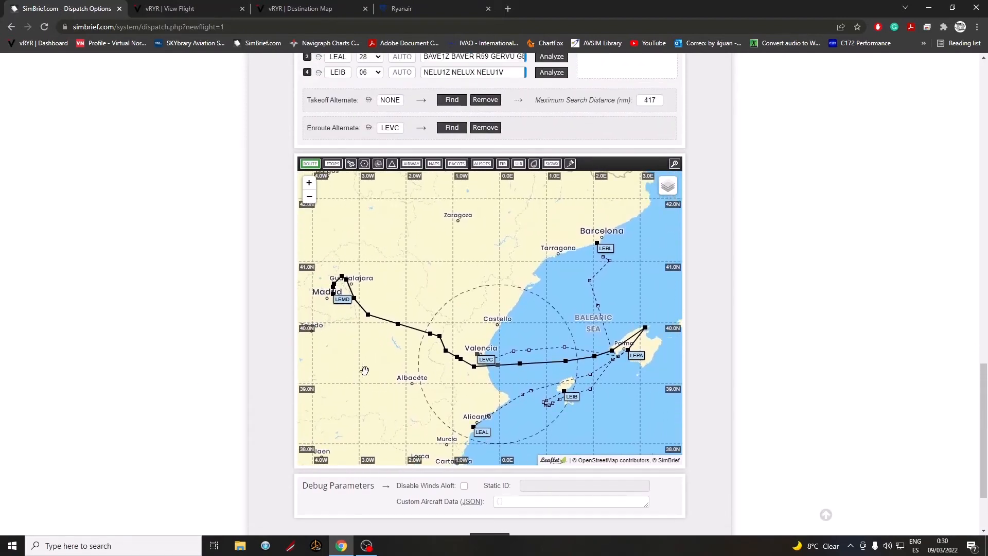
# Collapse the detailed options of the Alternate Airports section
pyautogui.scroll(3, 262, 310)
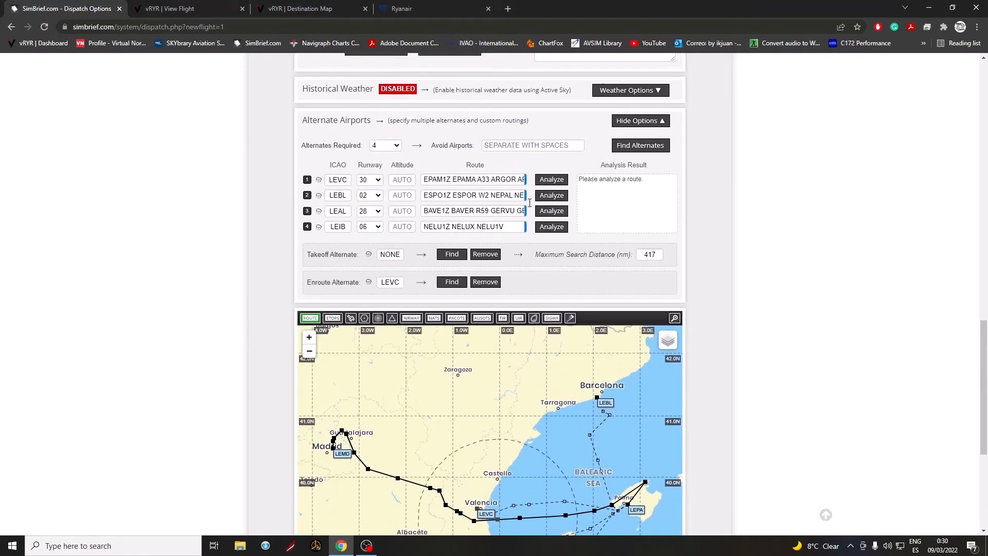
pyautogui.click(636, 120)
pyautogui.scroll(5, 226, 288)
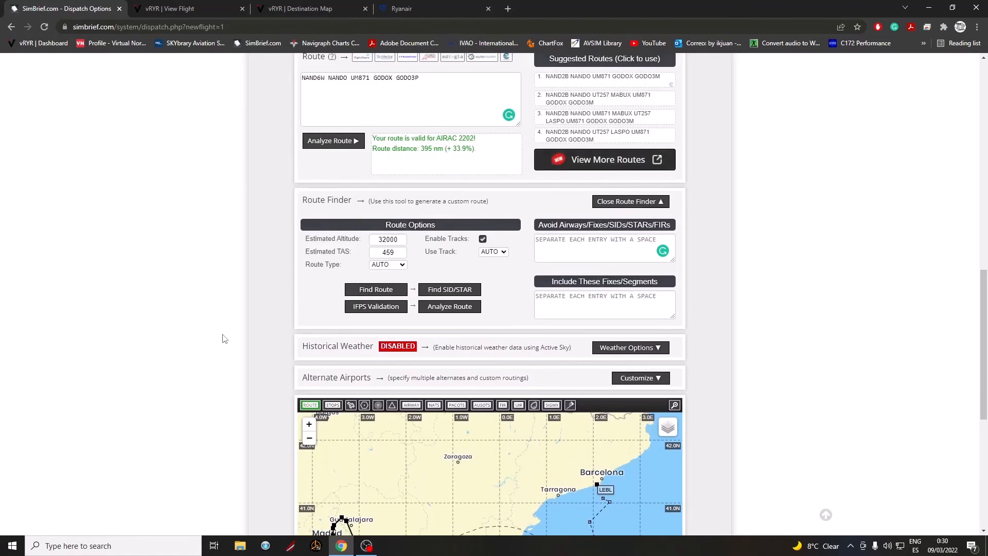
# Set the OFP layout to RYR, the units to KG and the reserve fuel to 30 MIN
pyautogui.scroll(10, 226, 345)
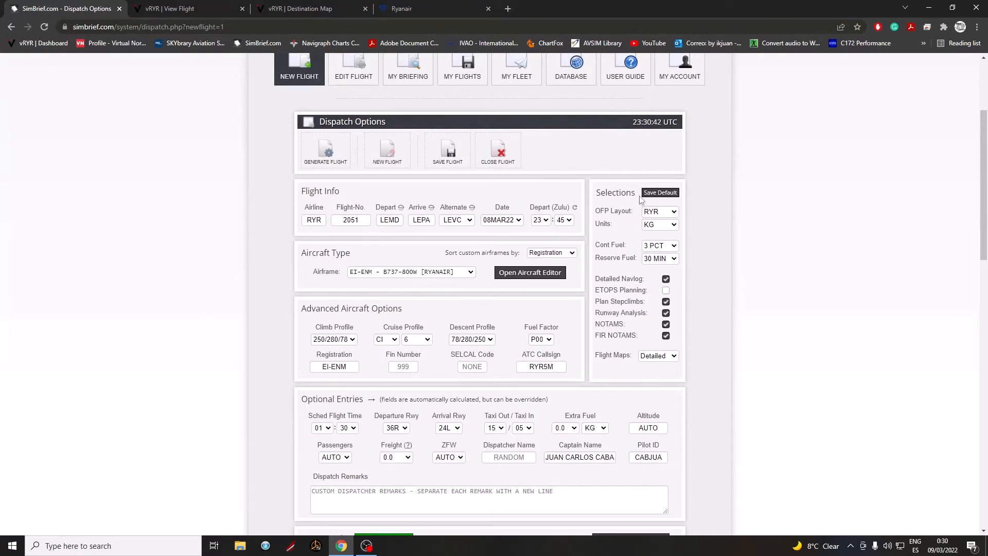
pyautogui.click(659, 212)
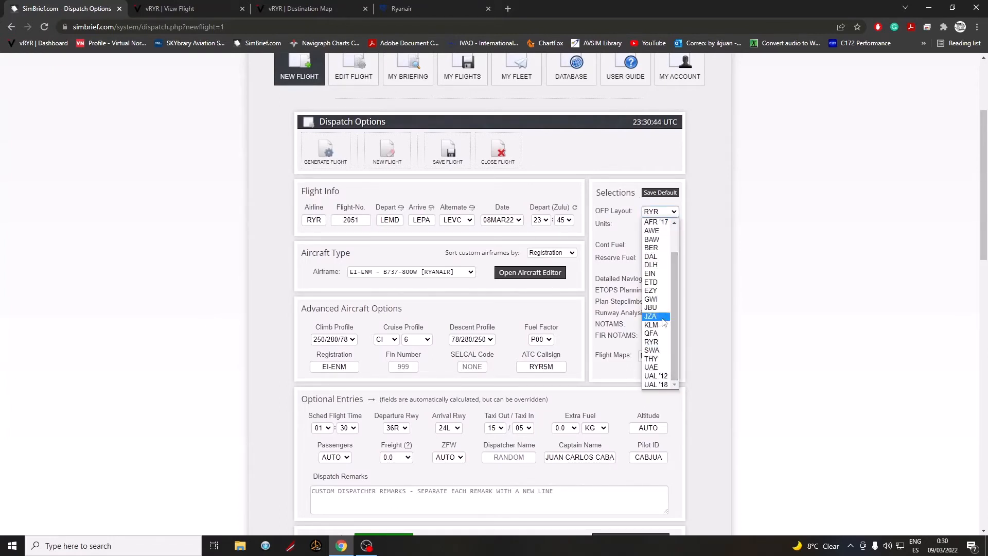
pyautogui.click(652, 342)
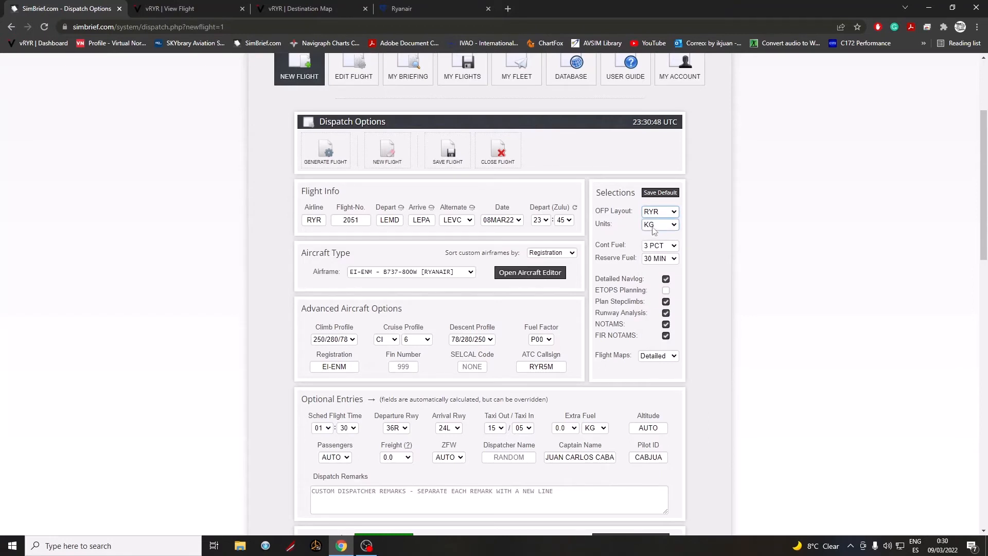
pyautogui.click(651, 226)
pyautogui.click(651, 234)
pyautogui.click(652, 259)
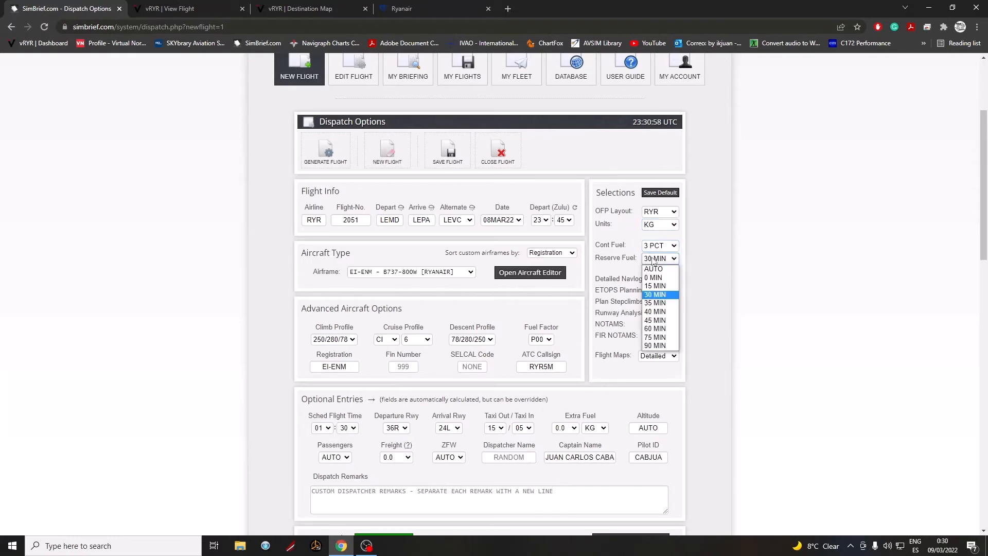
pyautogui.click(652, 260)
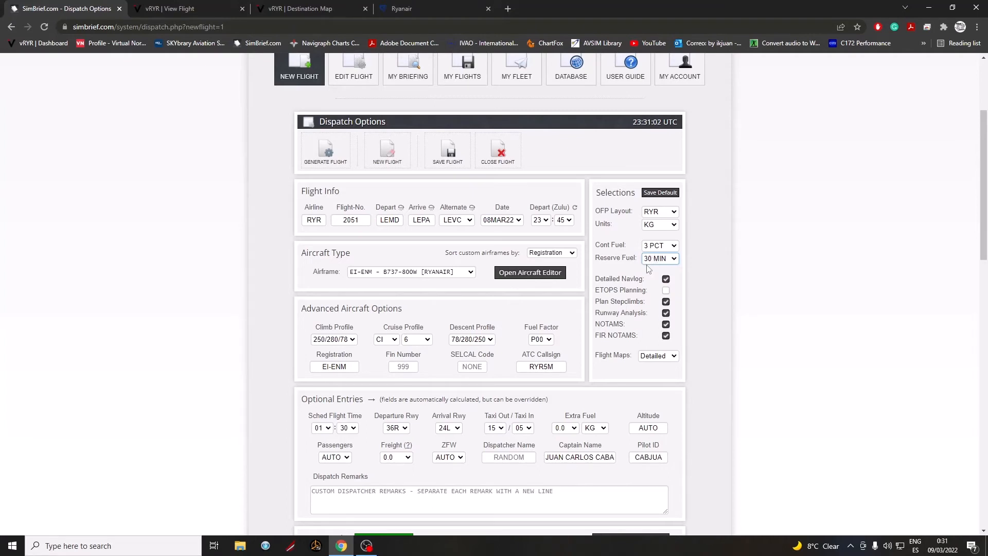
# Exclude FIR NOTAMS from the dispatch selections
pyautogui.click(665, 291)
pyautogui.click(665, 336)
pyautogui.scroll(-1, 942, 237)
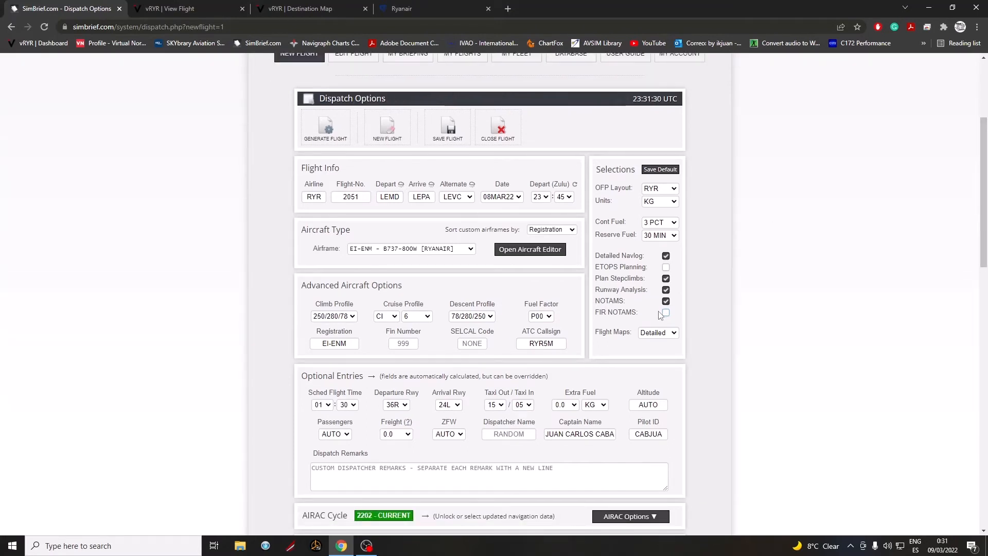
pyautogui.click(665, 302)
pyautogui.moveTo(985, 144); pyautogui.dragTo(985, 142)
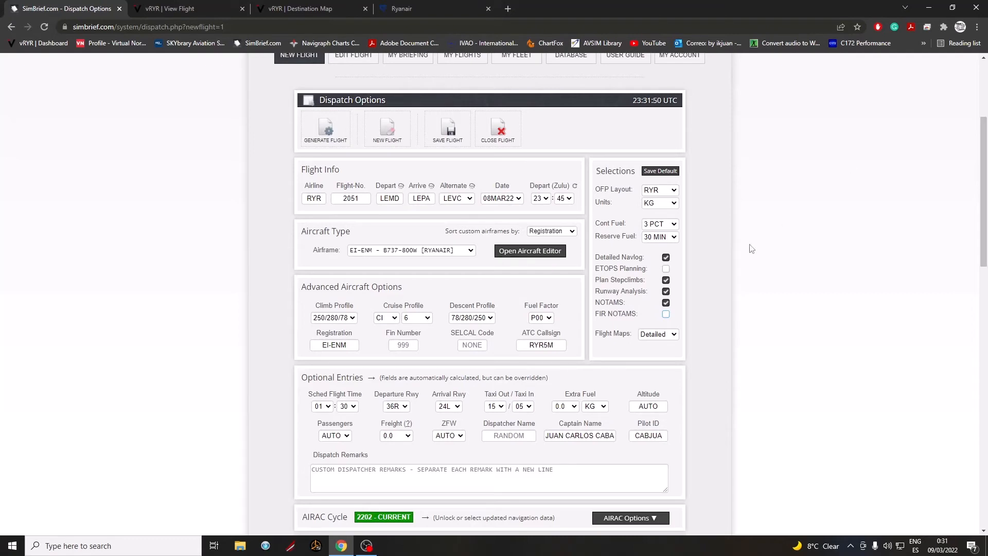
# Include FIR NOTAMS in the dispatch selections and set the flight maps to Detailed
pyautogui.click(666, 316)
pyautogui.click(658, 334)
pyautogui.click(659, 342)
# Review the completed dispatch form, including the route, optional entries, airline code and flight number
pyautogui.scroll(-4, 706, 334)
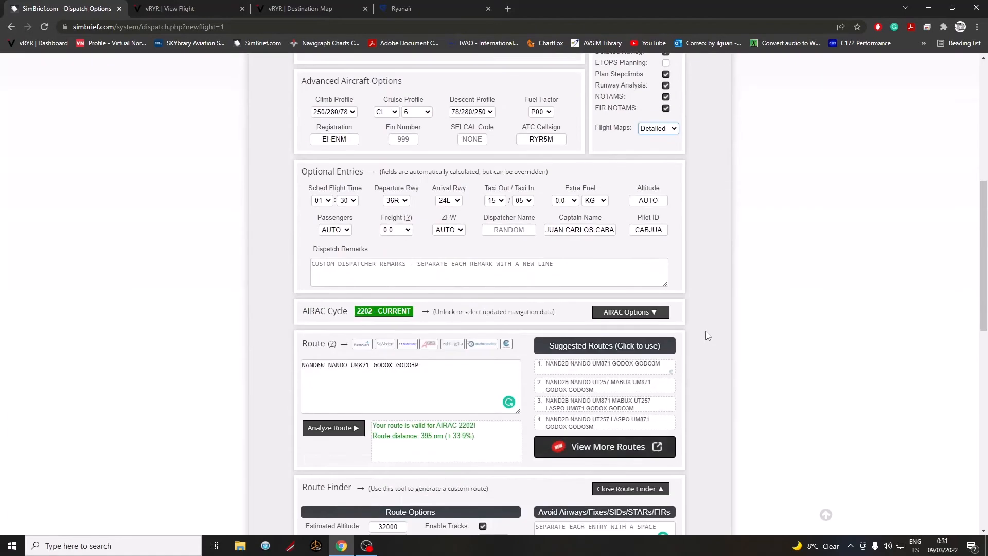
pyautogui.scroll(-2, 706, 332)
pyautogui.scroll(4, 708, 333)
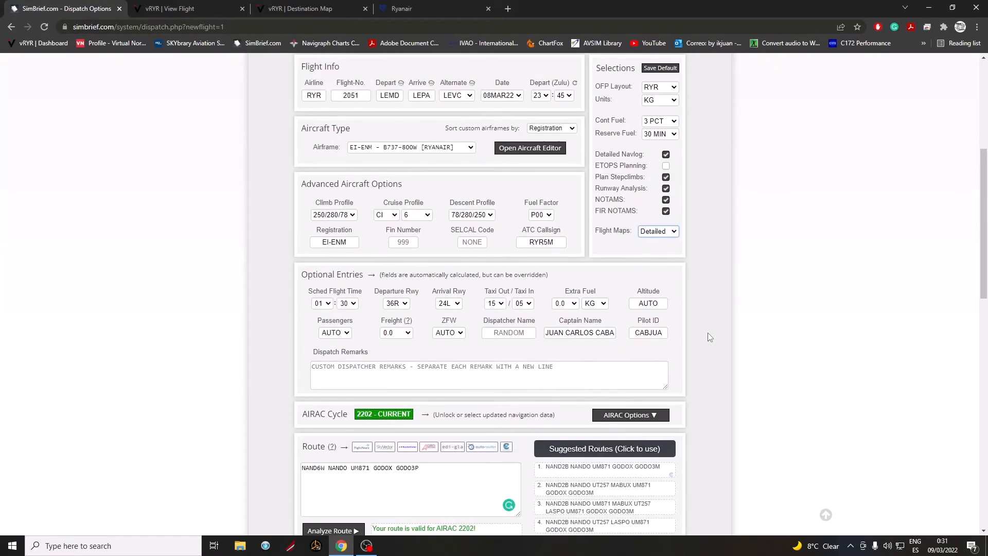
pyautogui.scroll(2, 708, 332)
pyautogui.scroll(-1, 687, 324)
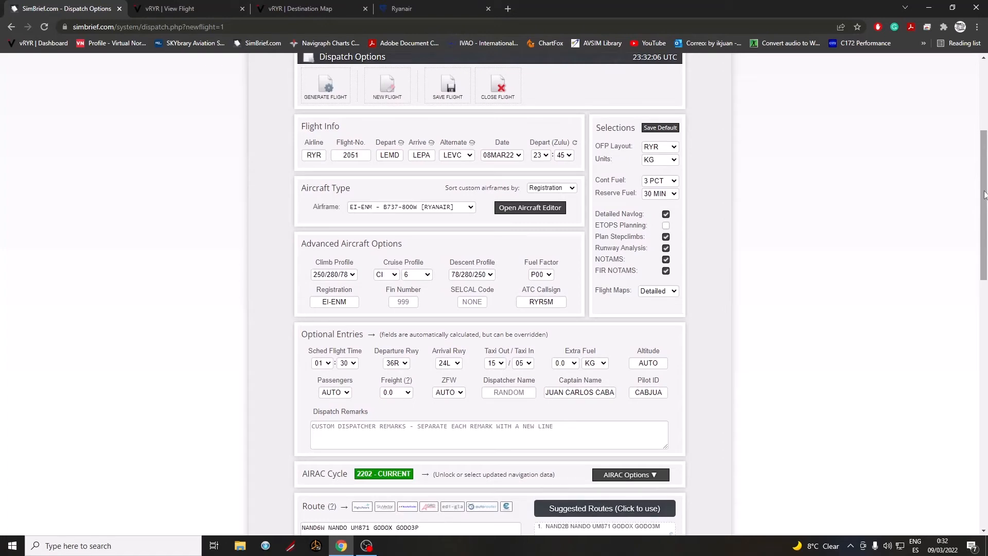
pyautogui.scroll(-3, 956, 182)
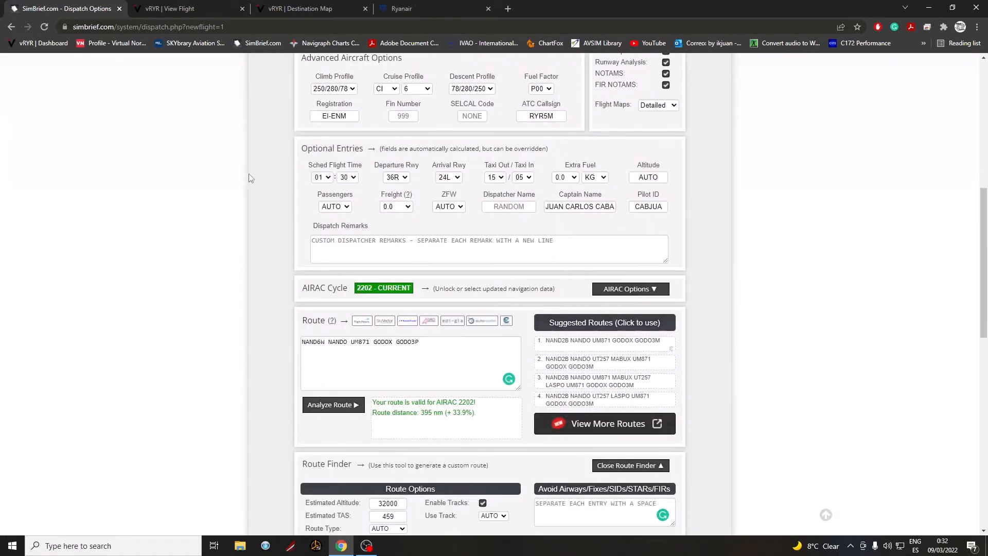
pyautogui.scroll(1, 287, 217)
pyautogui.scroll(1, 287, 217)
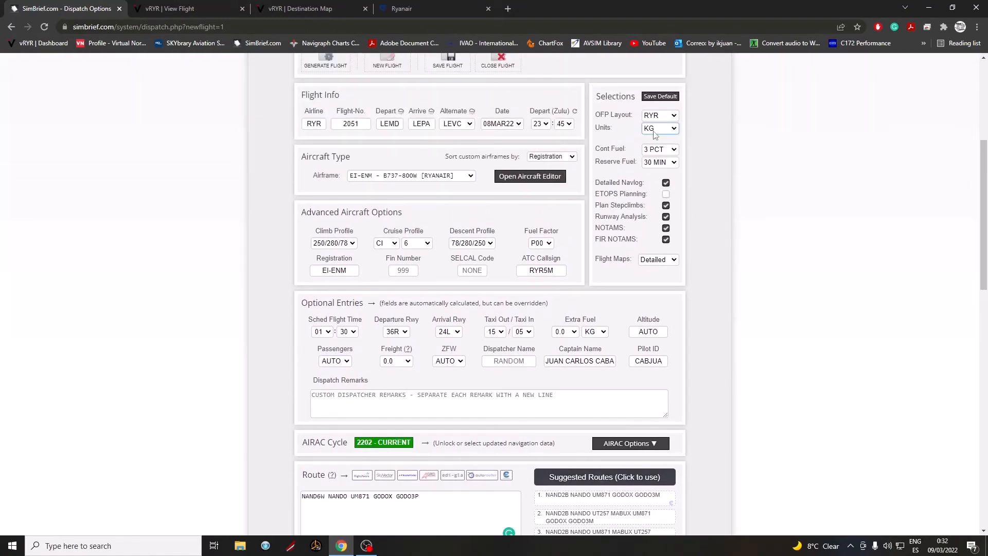
pyautogui.moveTo(986, 177); pyautogui.dragTo(941, 156)
pyautogui.click(310, 175)
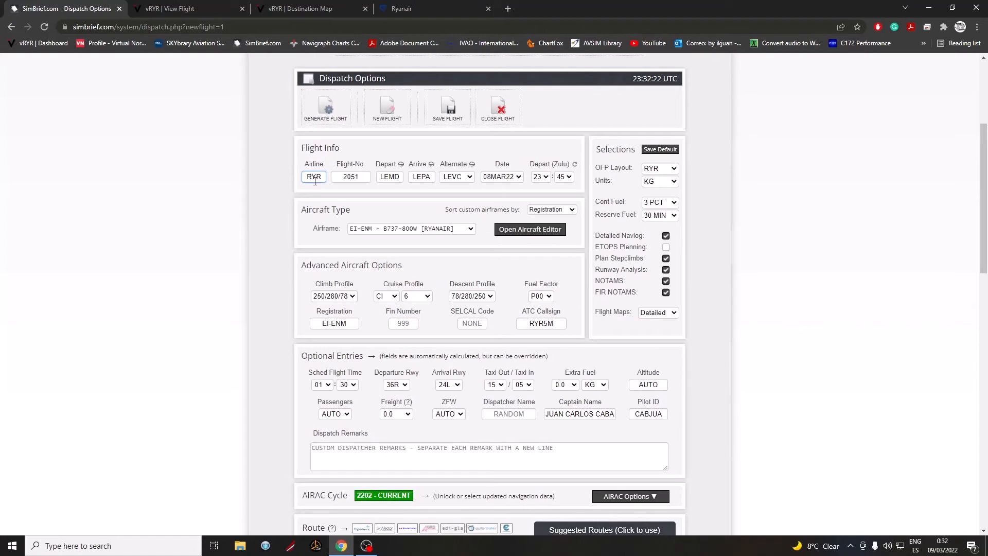
pyautogui.click(323, 191)
pyautogui.click(360, 179)
# Check the climb profile choices and the ATC callsign in the advanced aircraft options
pyautogui.scroll(-1, 428, 211)
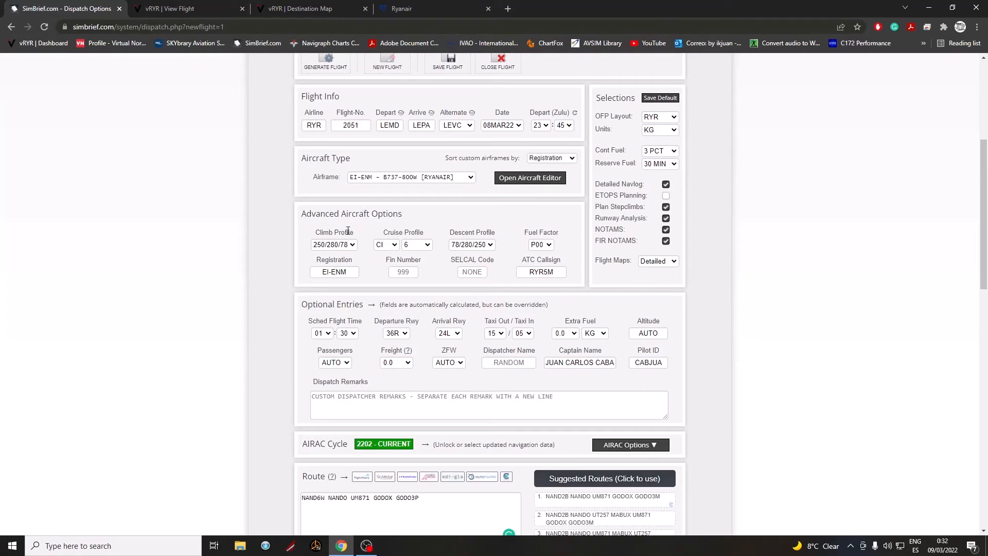
pyautogui.click(339, 246)
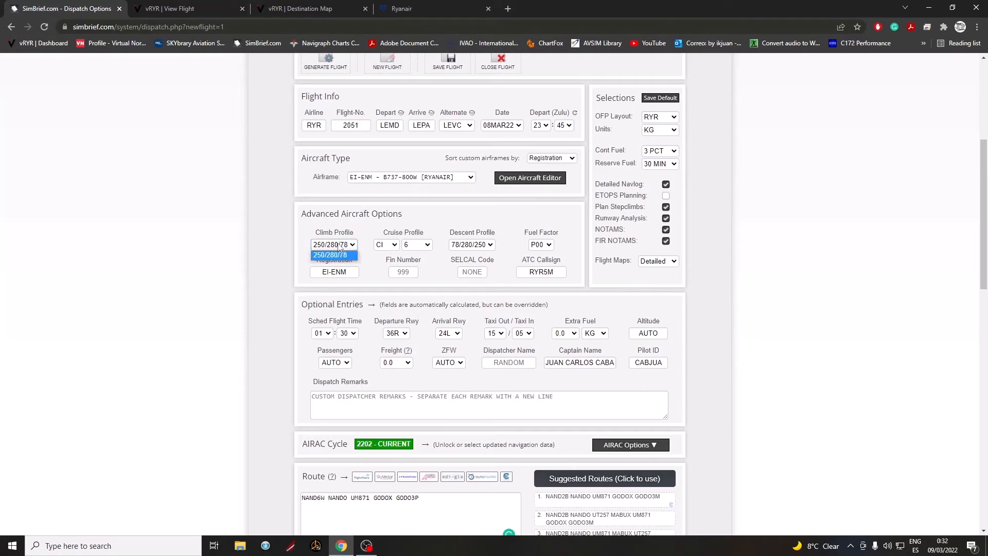
pyautogui.click(339, 246)
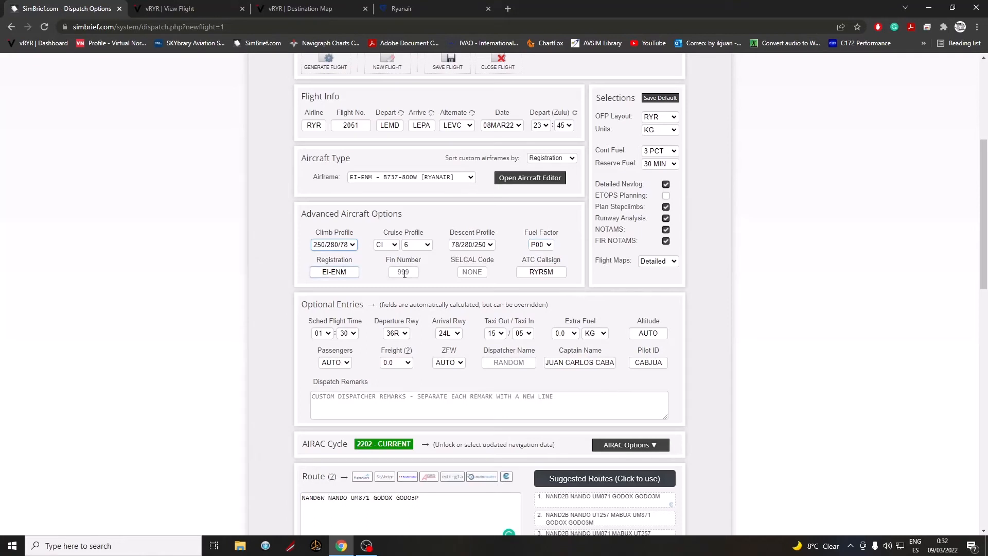
pyautogui.doubleClick(548, 272)
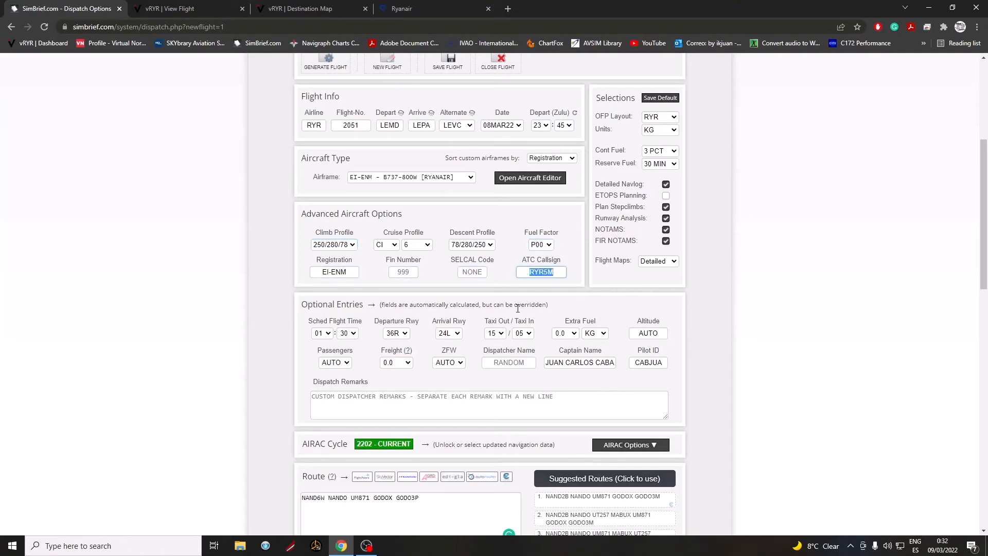
pyautogui.click(229, 4)
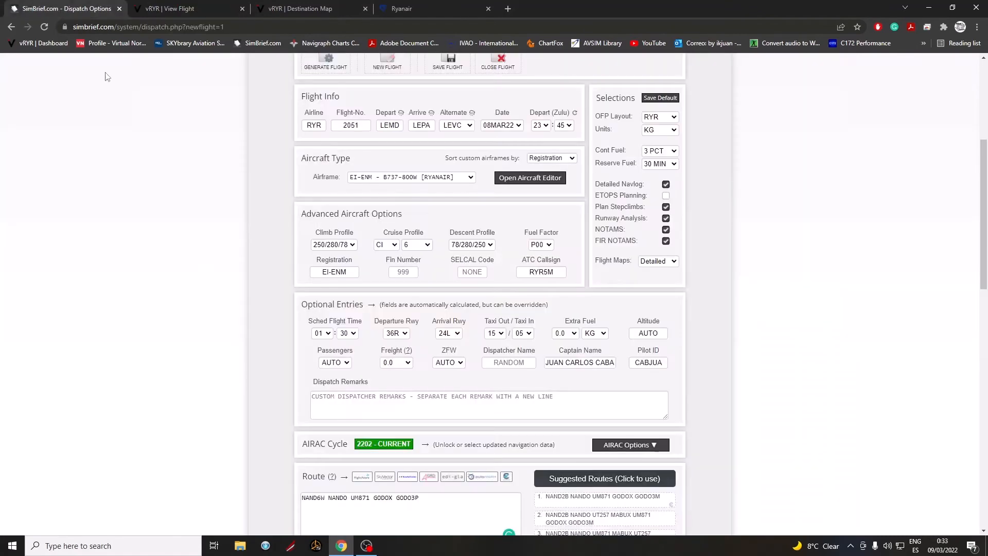
# Compare the scheduled flight time with the Ryanair flight listing and review the remaining optional entries on the dispatch form
pyautogui.click(33, 6)
pyautogui.scroll(-1, 334, 291)
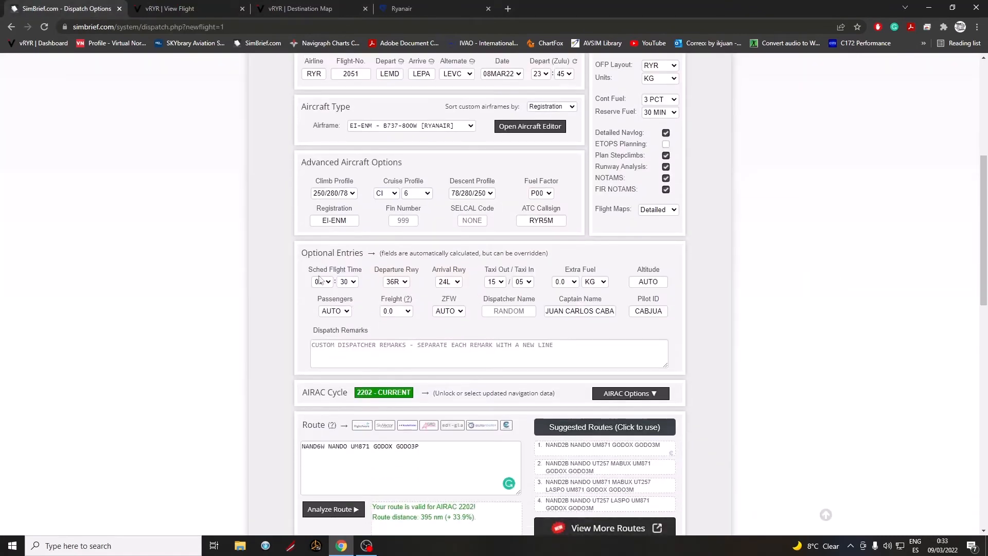
pyautogui.hotkey('ctrl', '4')
pyautogui.click(36, 4)
pyautogui.scroll(-2, 382, 163)
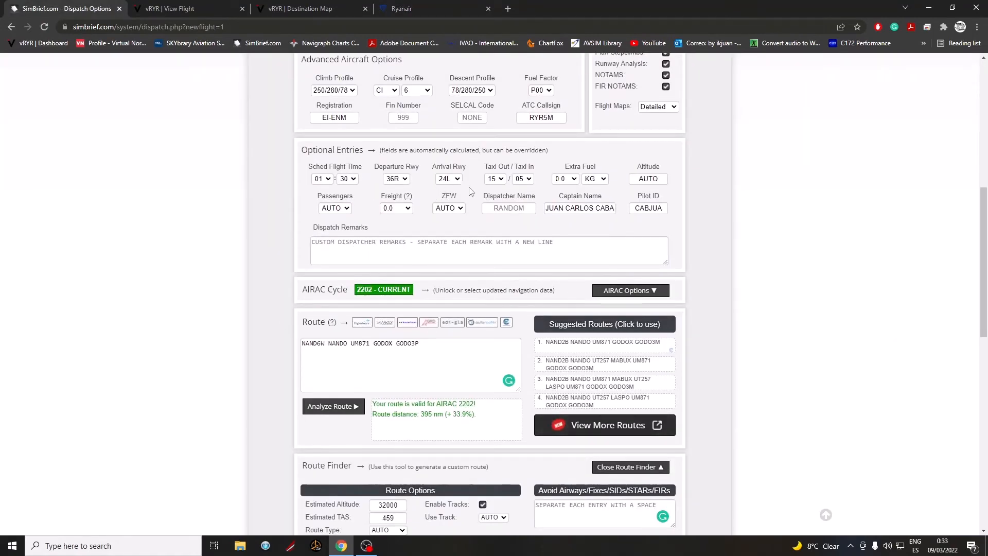
pyautogui.scroll(1, 469, 191)
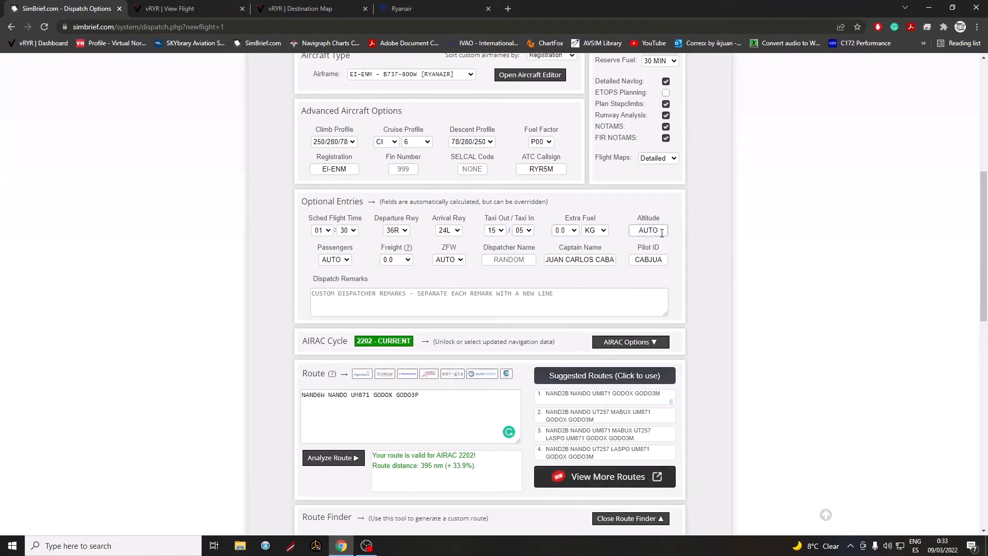
pyautogui.scroll(1, 659, 233)
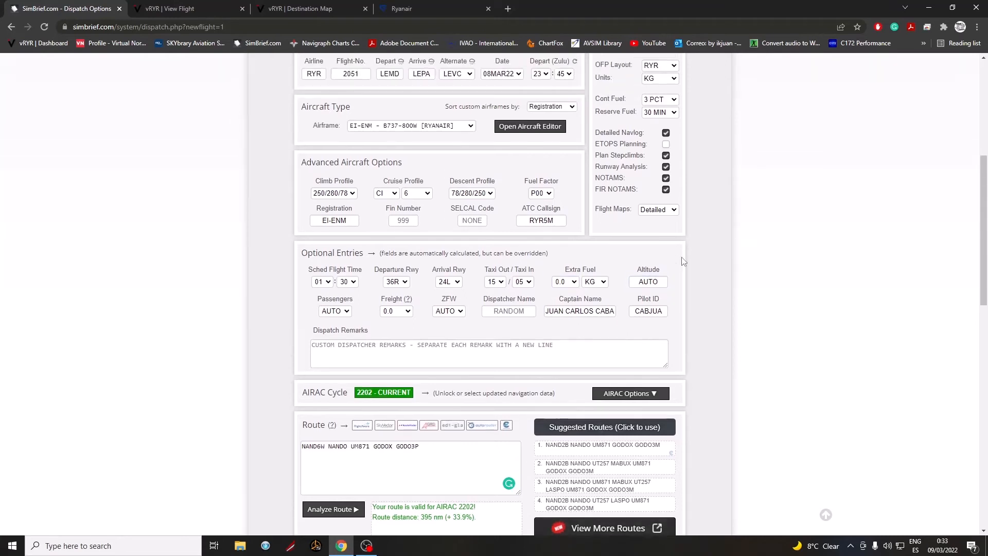
# Try a fixed cruise altitude of 37000 in the optional entries, and re-enable Plan Stepclimbs
pyautogui.click(650, 285)
pyautogui.write('37000')
pyautogui.scroll(1, 663, 170)
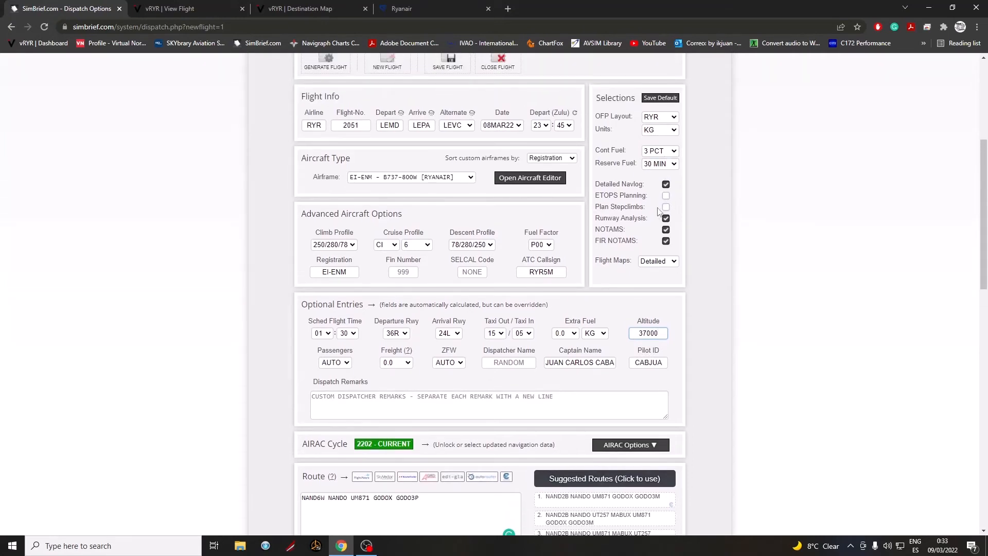
pyautogui.click(665, 206)
# Check the altitude and other flight information on the Virtual Ryanair booking page, and return to the SimBrief dispatch form
pyautogui.click(178, 6)
pyautogui.click(293, 5)
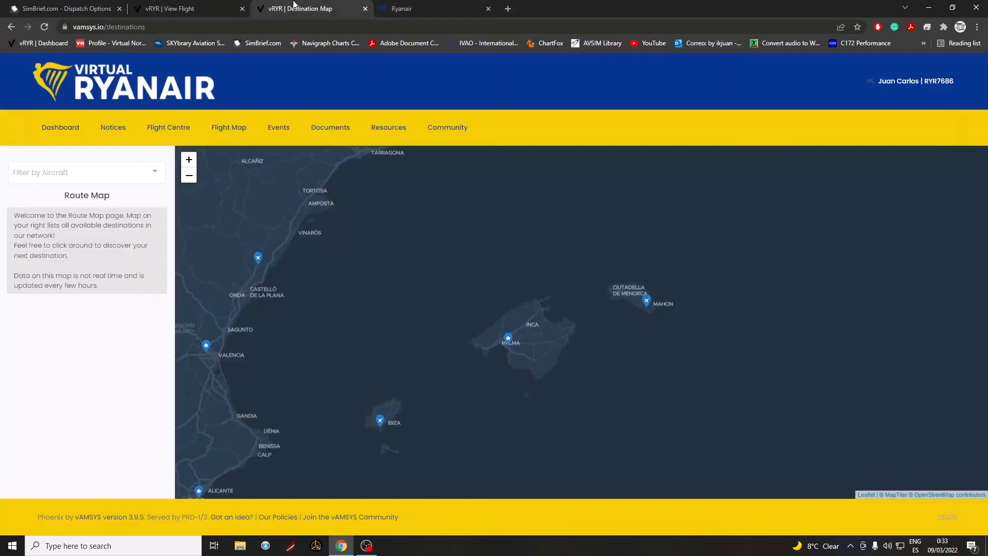
pyautogui.click(240, 4)
pyautogui.scroll(2, 287, 115)
pyautogui.scroll(-1, 183, 174)
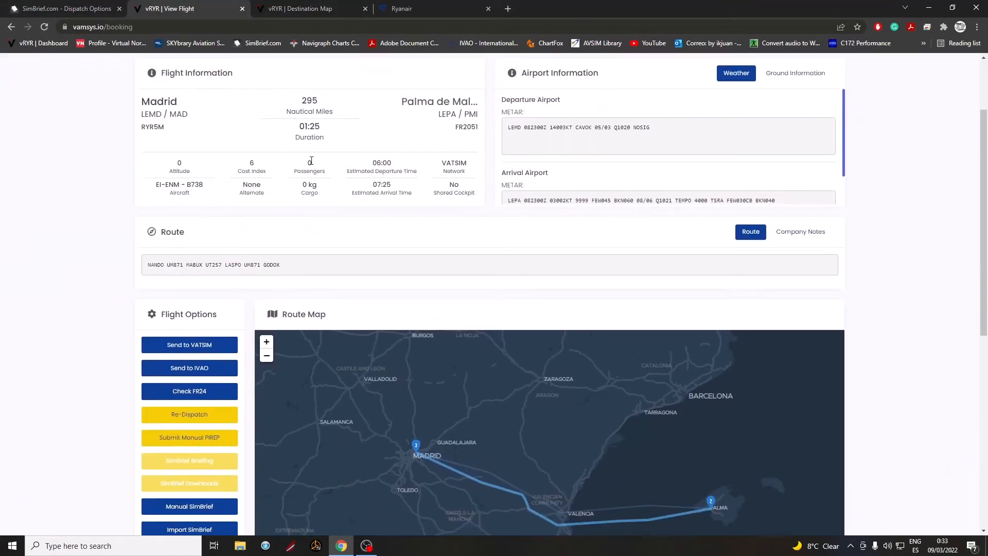
pyautogui.moveTo(181, 165); pyautogui.dragTo(177, 166)
pyautogui.click(124, 6)
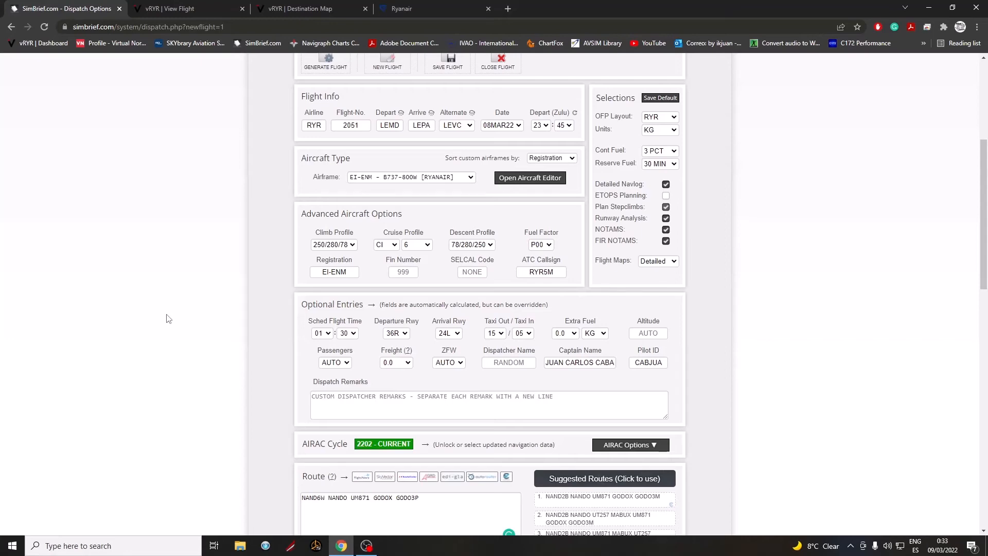
# Review the dispatch form's route and optional entries, including the choices for the passenger count
pyautogui.scroll(-9, 166, 318)
pyautogui.scroll(5, 166, 318)
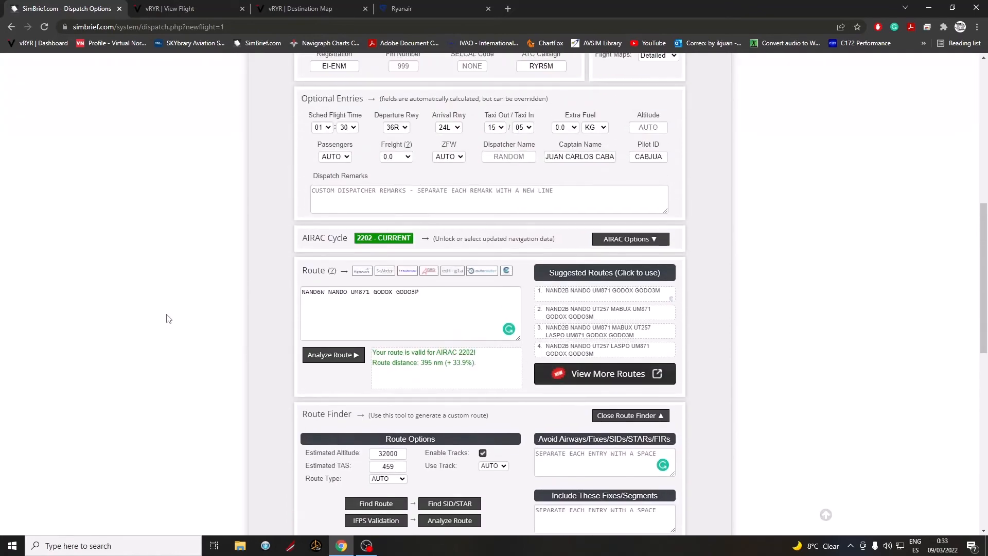
pyautogui.scroll(4, 695, 200)
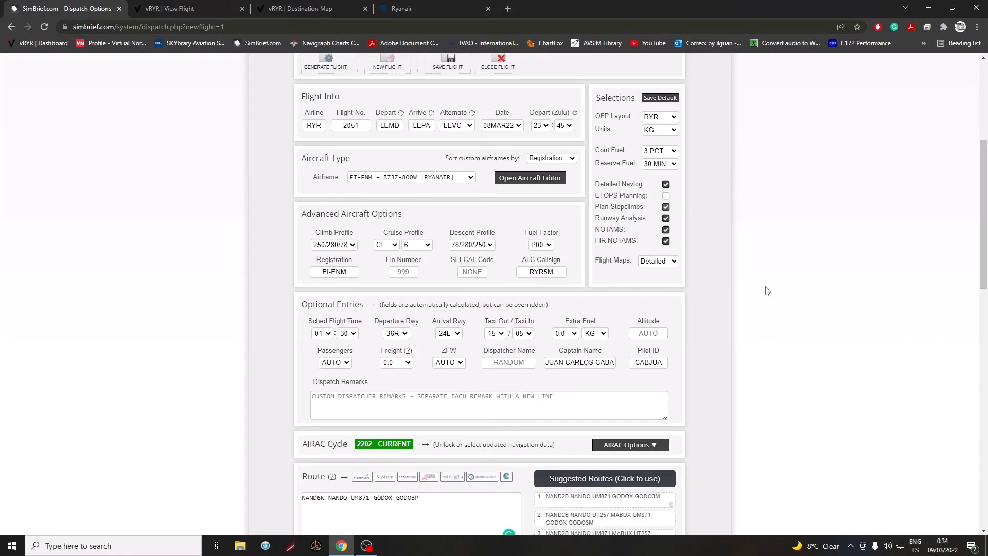
pyautogui.scroll(-1, 986, 218)
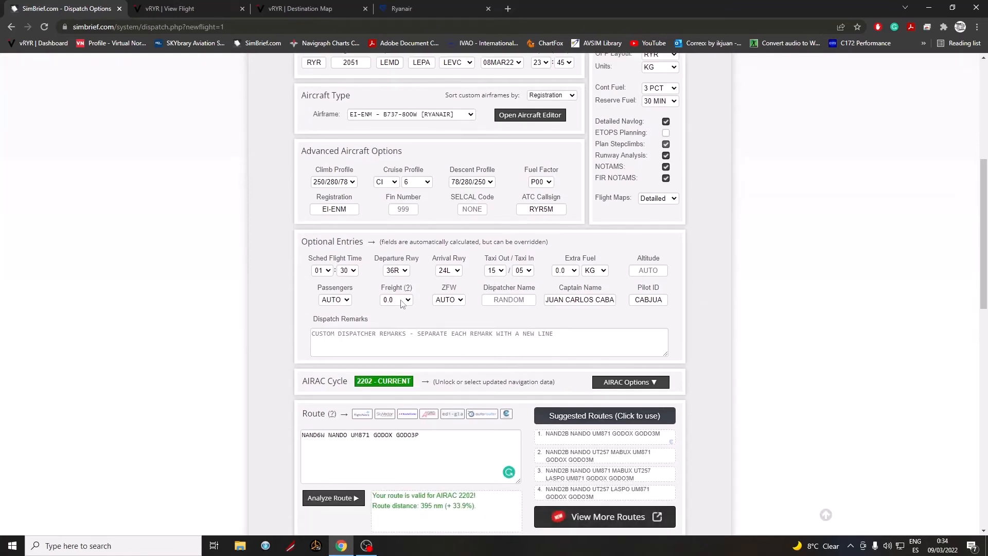
pyautogui.click(339, 299)
pyautogui.click(339, 300)
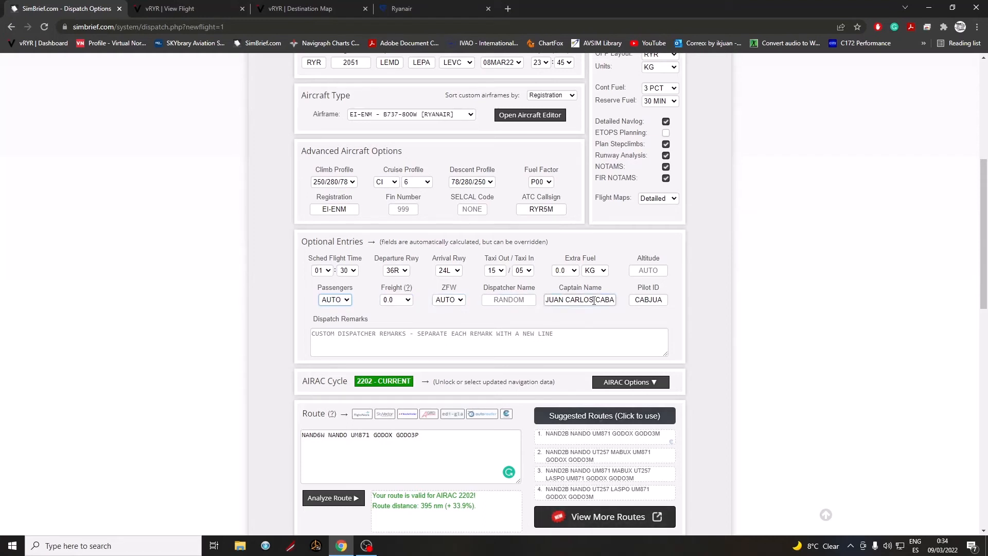
# Review the dispatch remarks and route sections, and collapse the Route Finder
pyautogui.scroll(-3, 728, 287)
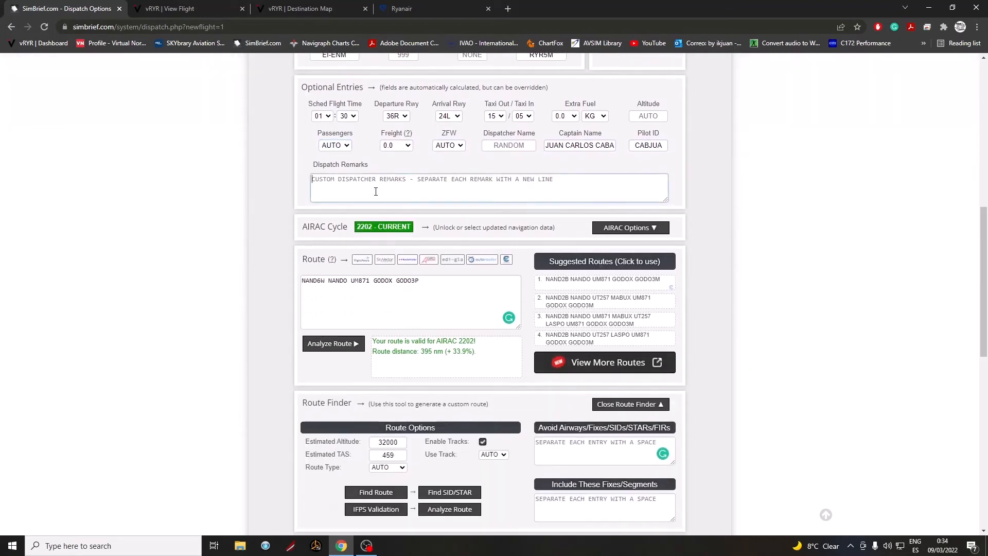
pyautogui.scroll(-2, 265, 269)
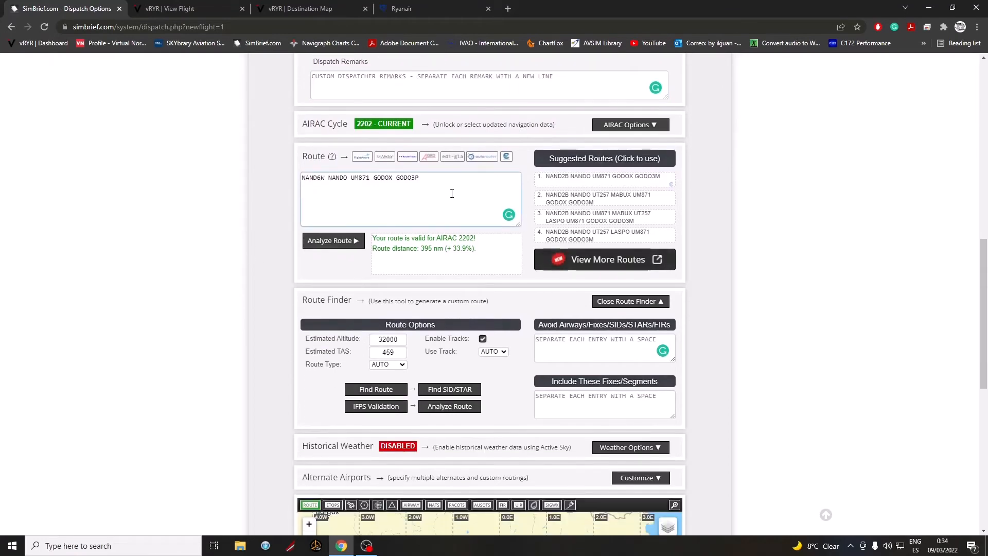
pyautogui.scroll(-4, 330, 232)
pyautogui.click(631, 95)
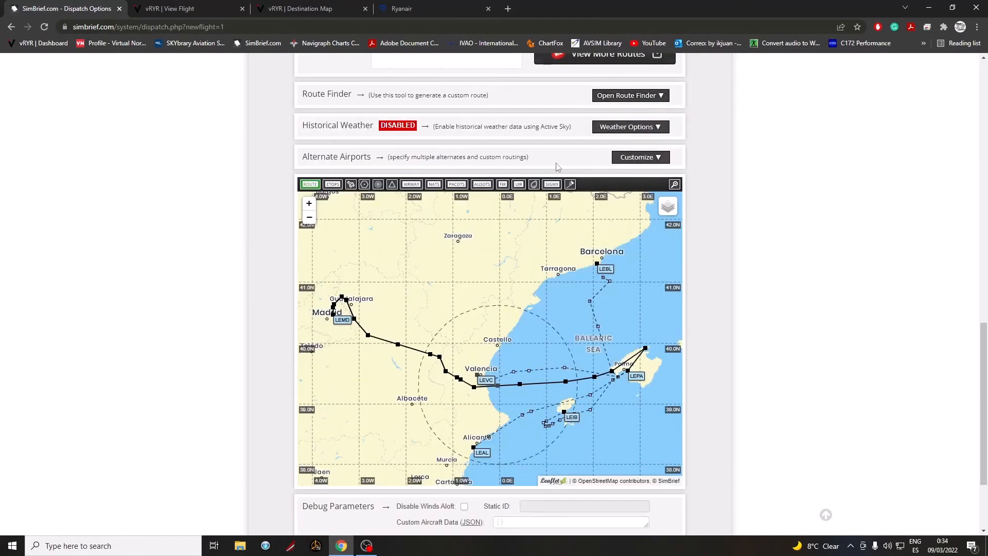
# Expand the alternate airport options, find an enroute alternate, and collapse the options again
pyautogui.click(641, 157)
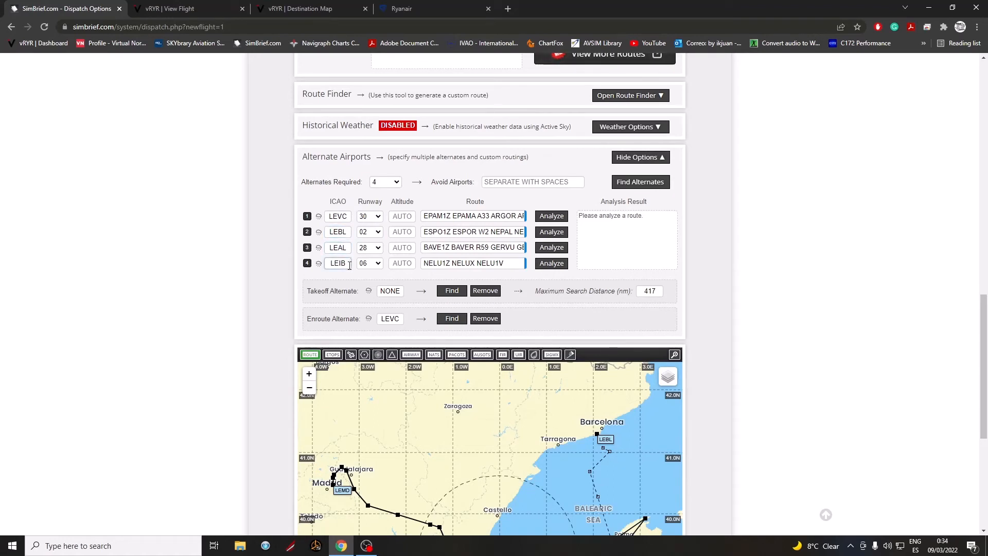
pyautogui.click(446, 318)
pyautogui.click(640, 157)
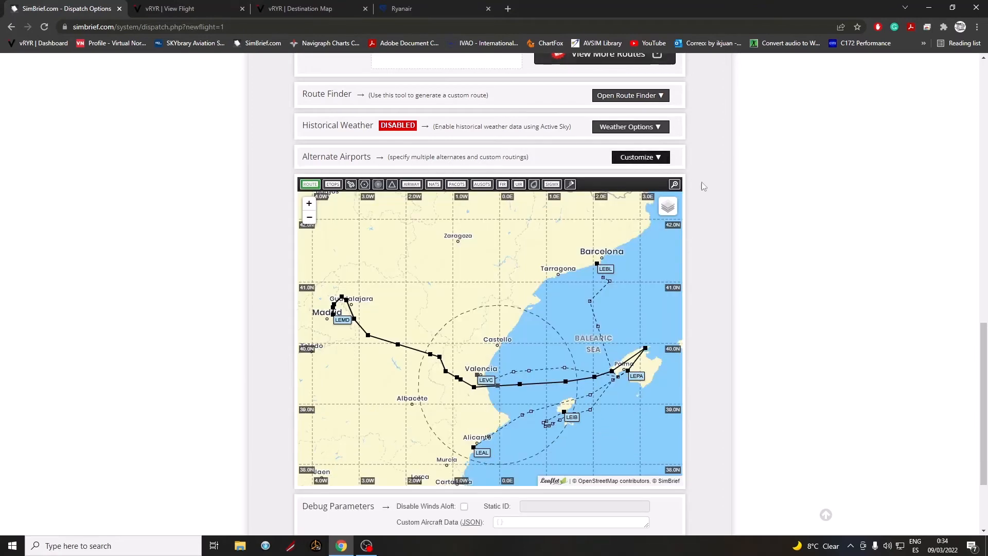
# Refresh the departure date and time in the flight info to 09MAR22 at 00:10 Zulu
pyautogui.scroll(5, 720, 246)
pyautogui.scroll(9, 729, 276)
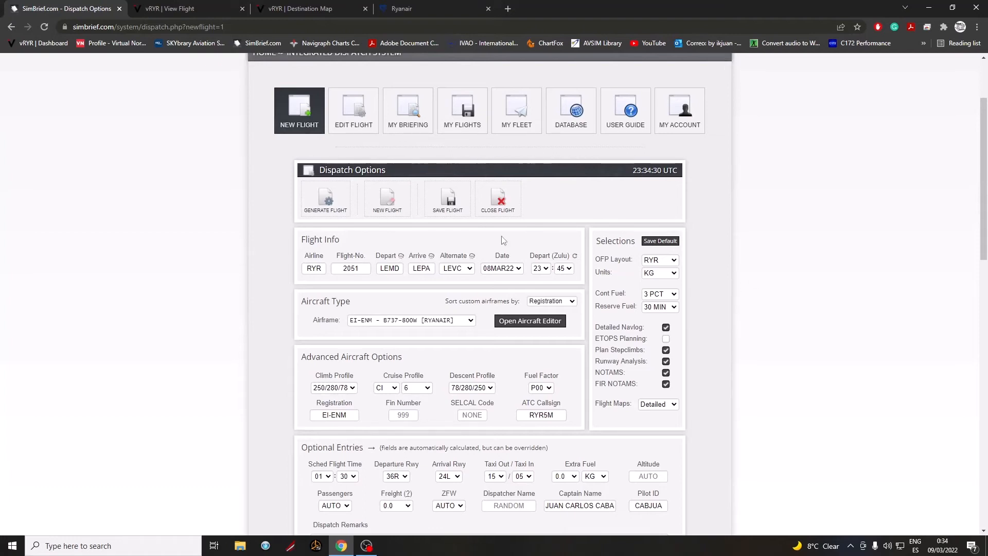
pyautogui.click(575, 257)
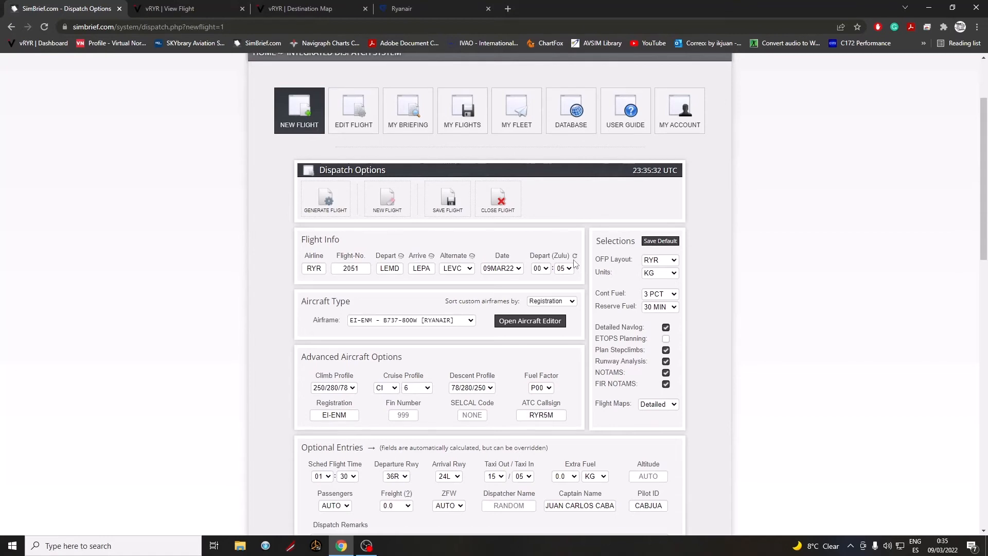
pyautogui.click(574, 257)
# Set the departure minutes to 25 for a 00:25 Zulu departure, checking it against the UTC clock
pyautogui.scroll(-1, 574, 257)
pyautogui.scroll(2, 576, 262)
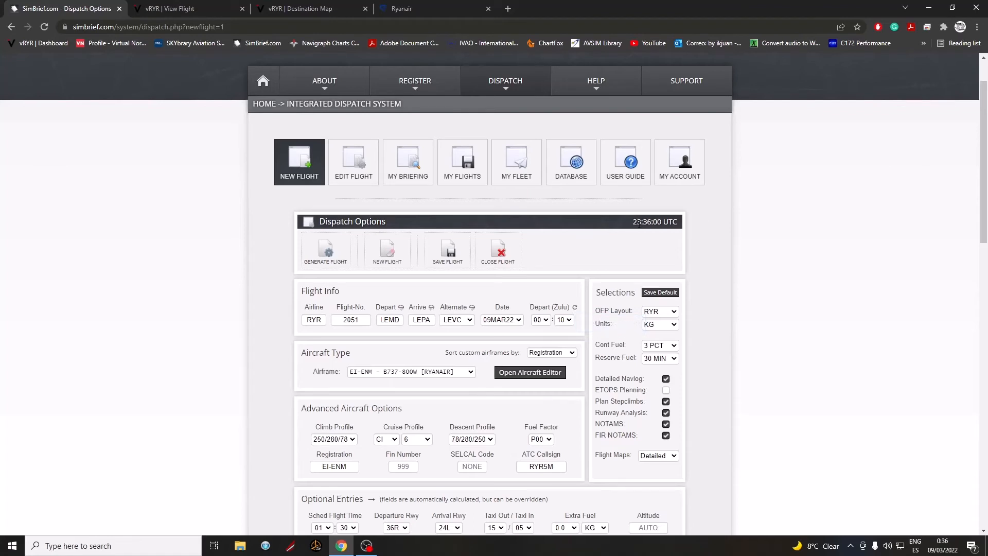
pyautogui.moveTo(632, 223); pyautogui.dragTo(652, 222)
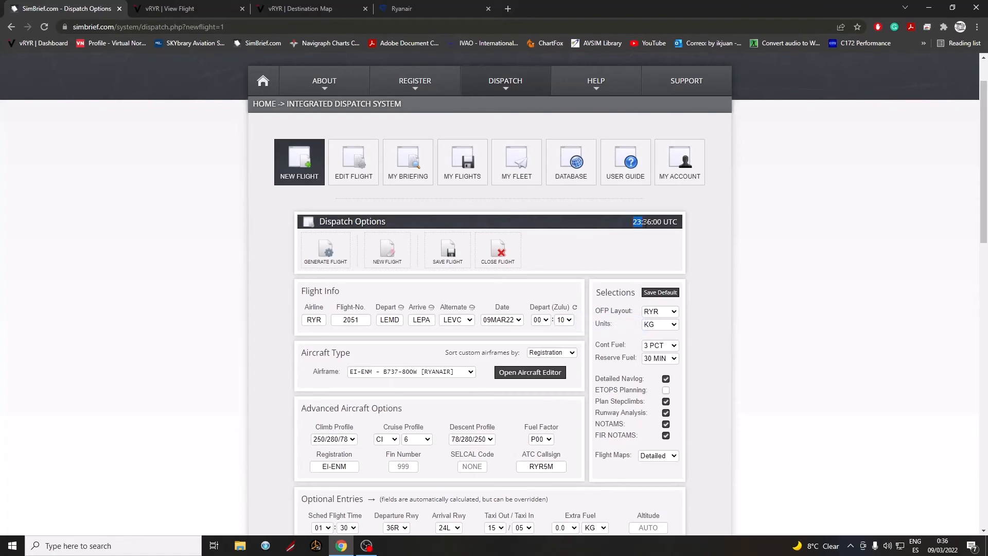
pyautogui.click(568, 320)
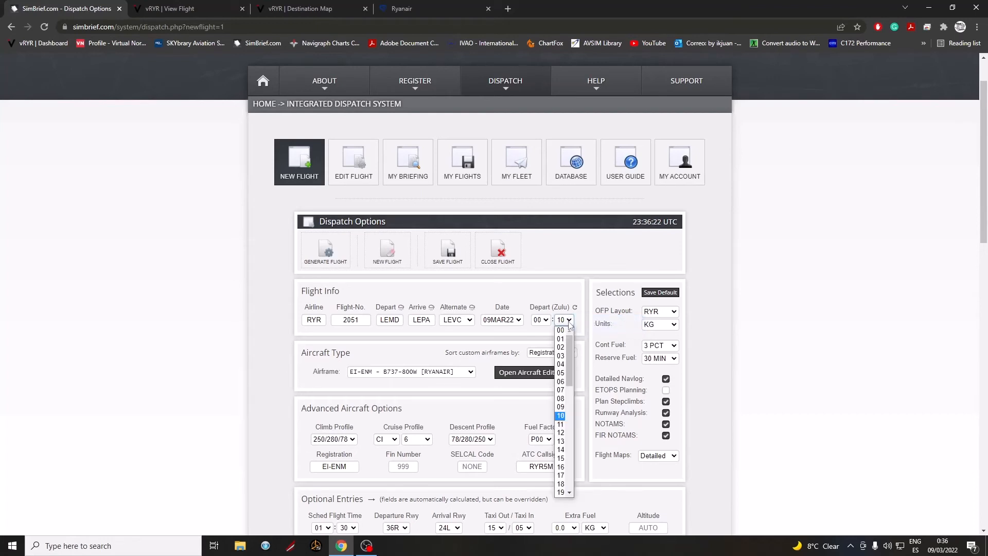
pyautogui.moveTo(570, 356); pyautogui.dragTo(574, 393)
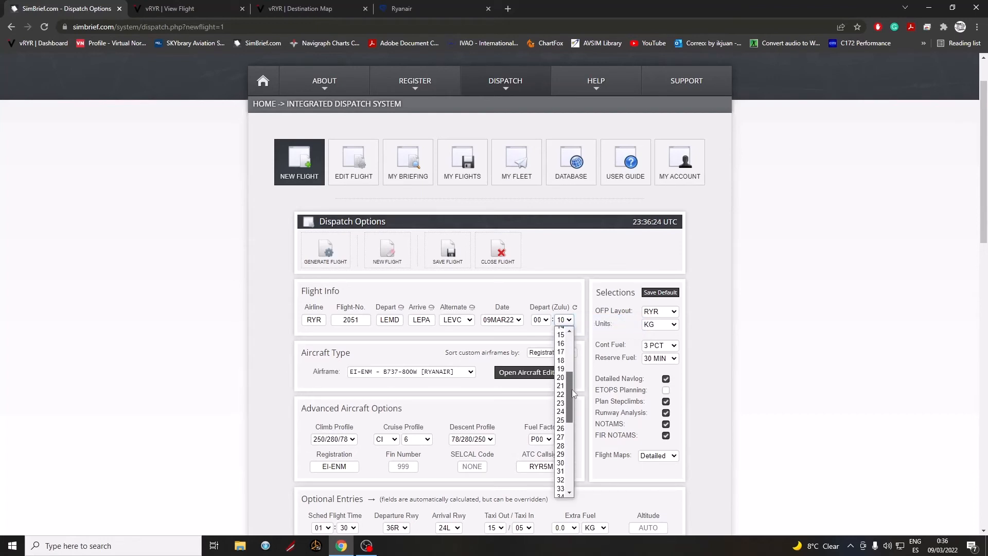
pyautogui.click(560, 420)
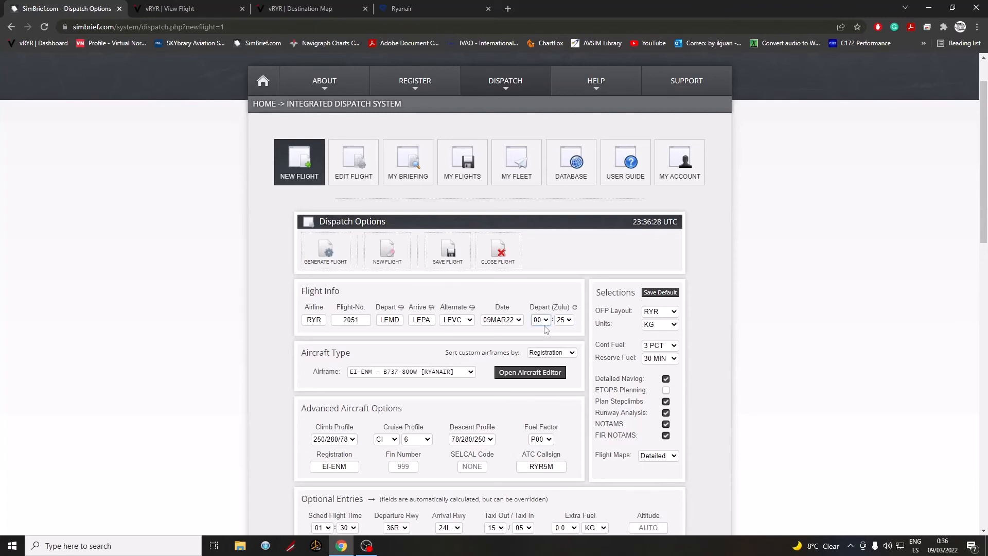
pyautogui.tripleClick(633, 222)
pyautogui.click(632, 222)
# Generate the flight plan from the completed dispatch form, and confirm overwriting any previously generated plan
pyautogui.scroll(-2, 602, 296)
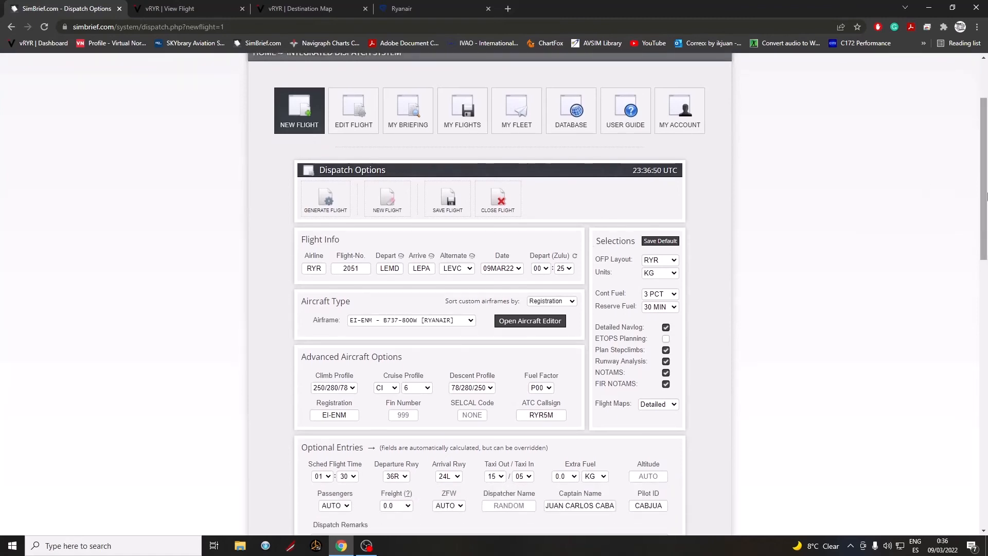
pyautogui.scroll(1, 748, 258)
pyautogui.click(325, 219)
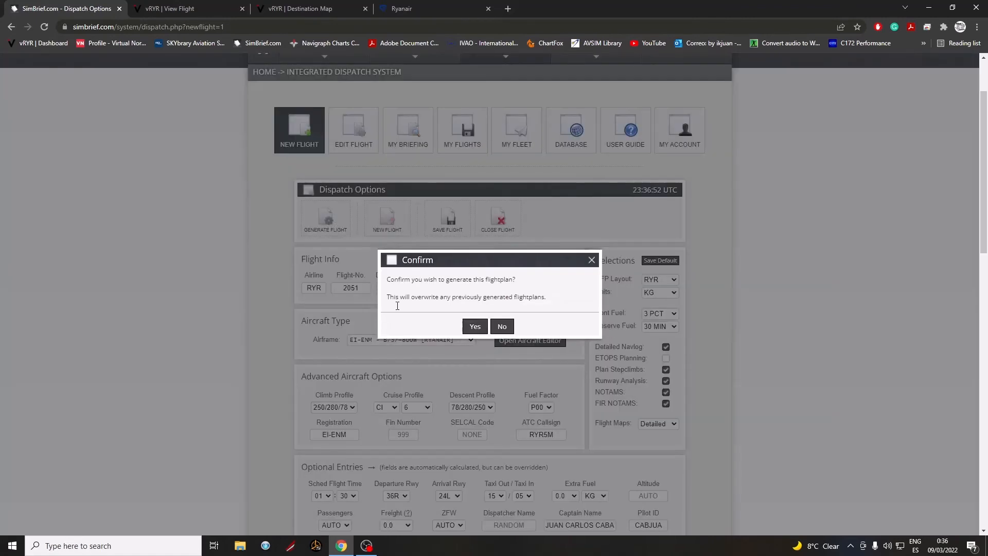
pyautogui.click(474, 322)
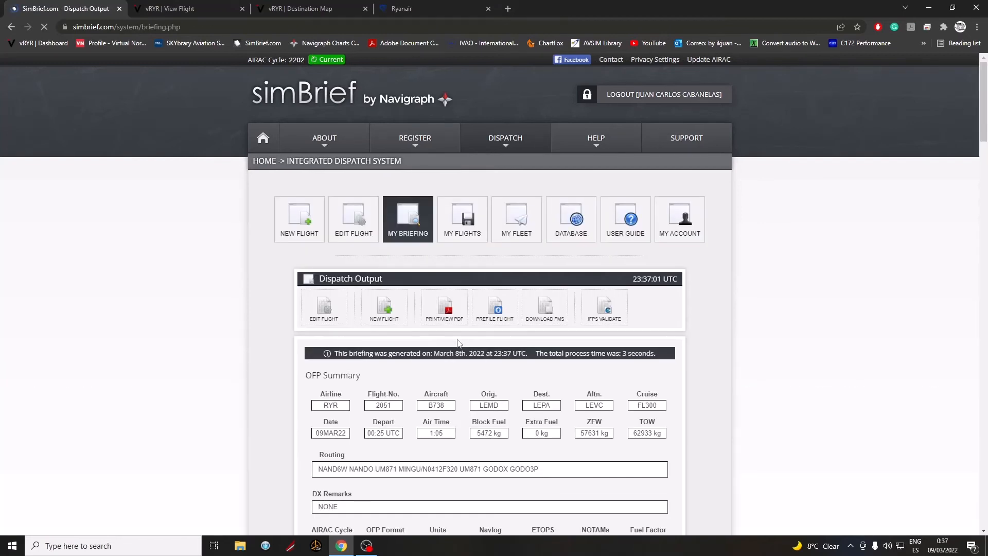
# Open the PDF version of the generated briefing and go to the OFP on page 2
pyautogui.click(446, 321)
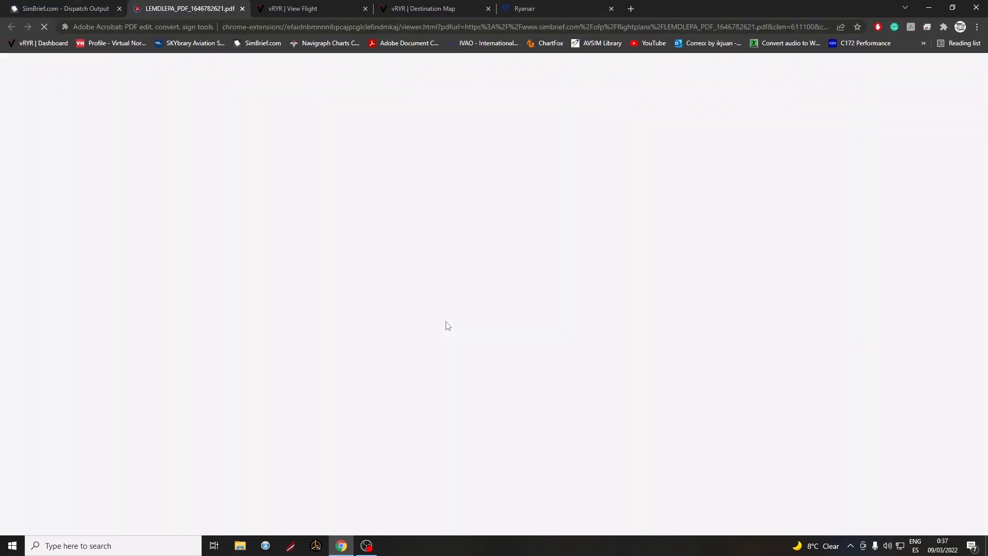
pyautogui.scroll(-10, 451, 309)
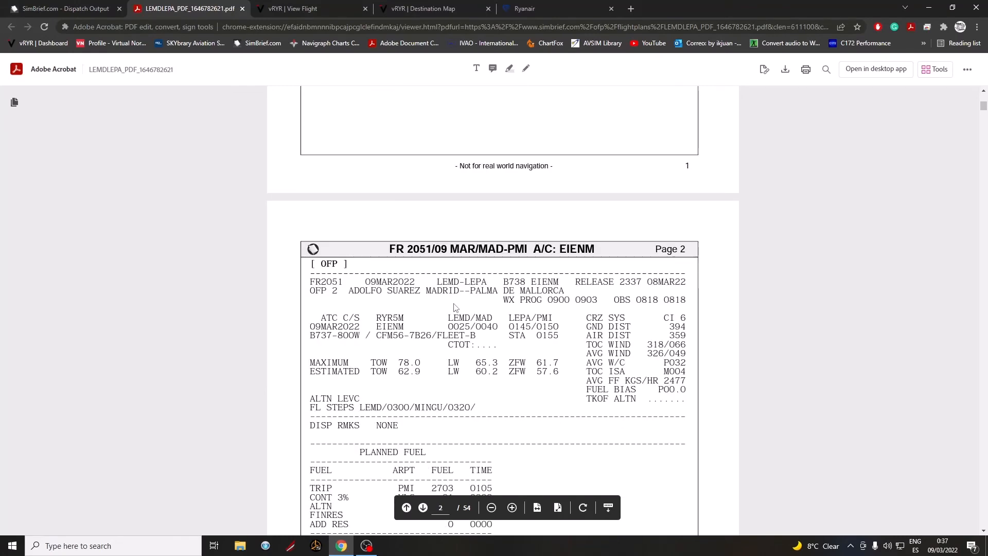
# Check flight FR 2051's schedule on the Ryanair site and the SimBrief dispatch output, and return to the briefing PDF
pyautogui.click(550, 6)
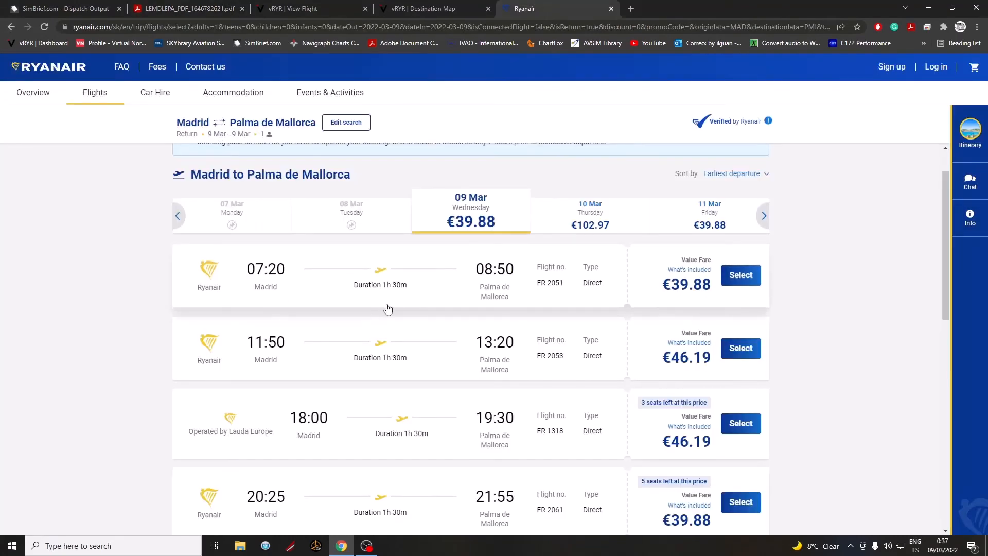
pyautogui.click(313, 5)
pyautogui.click(163, 6)
pyautogui.click(106, 7)
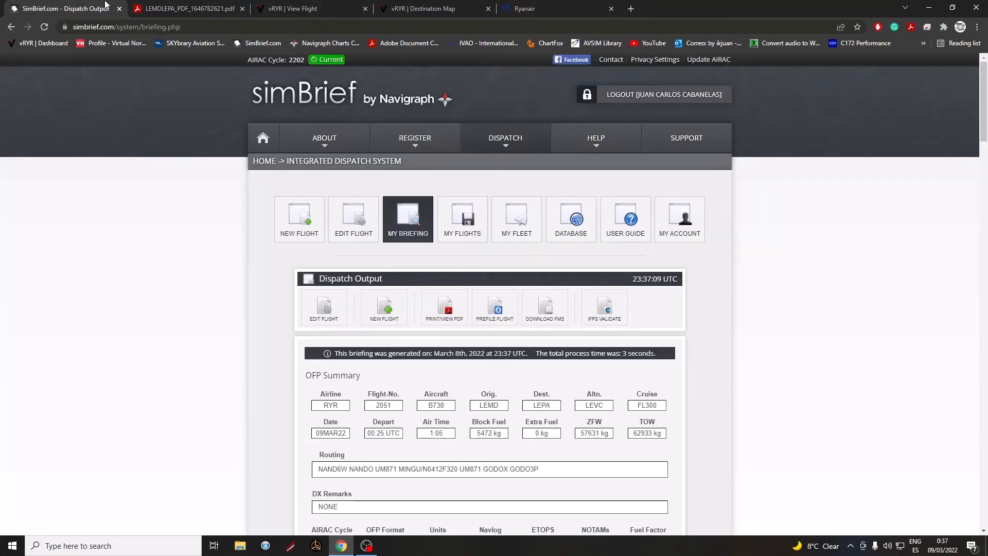
pyautogui.click(227, 5)
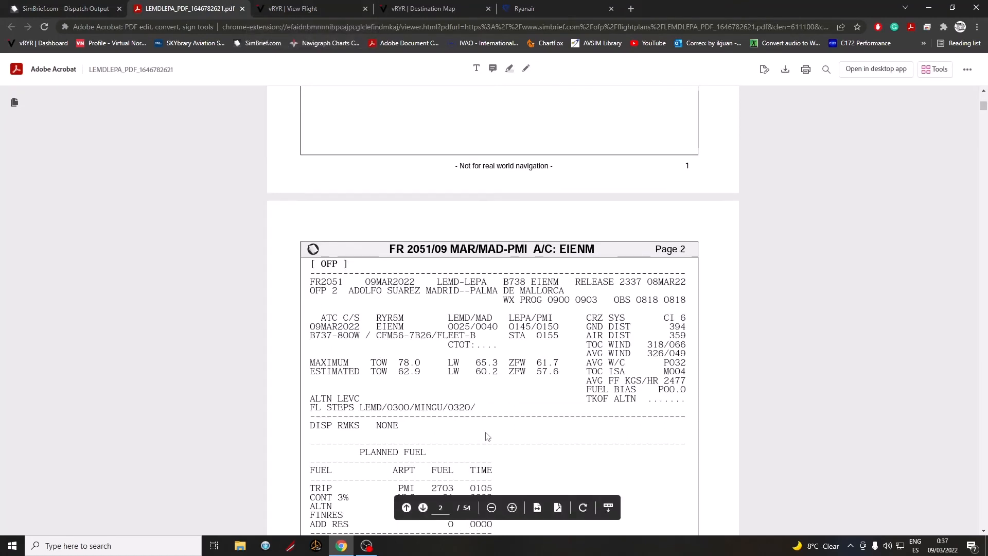
# Examine the LEPA/PMI arrival times and the STA in the OFP header on page 2
pyautogui.scroll(1, 486, 432)
pyautogui.moveTo(509, 333); pyautogui.dragTo(548, 339)
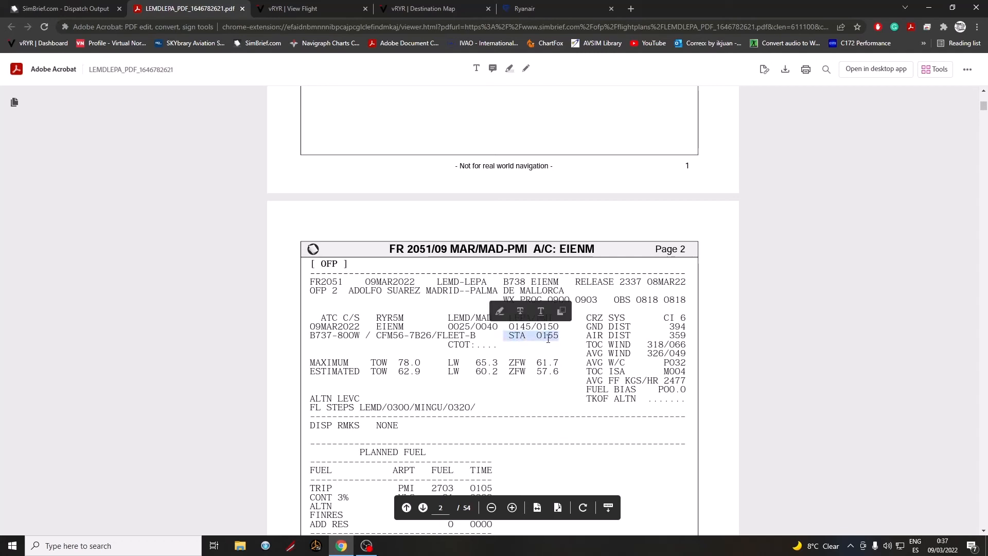
pyautogui.click(554, 339)
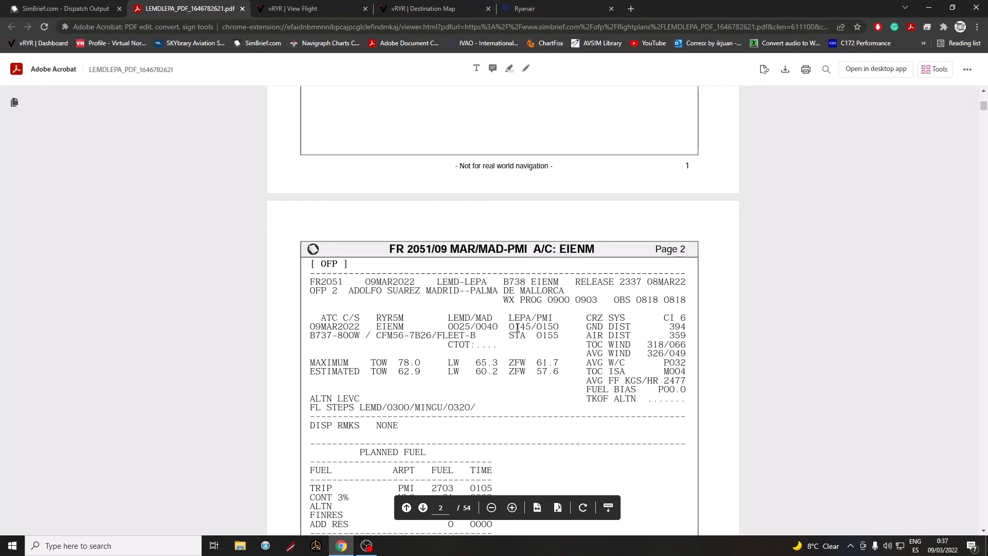
pyautogui.moveTo(543, 327); pyautogui.dragTo(562, 328)
pyautogui.click(558, 336)
pyautogui.moveTo(509, 327); pyautogui.dragTo(519, 329)
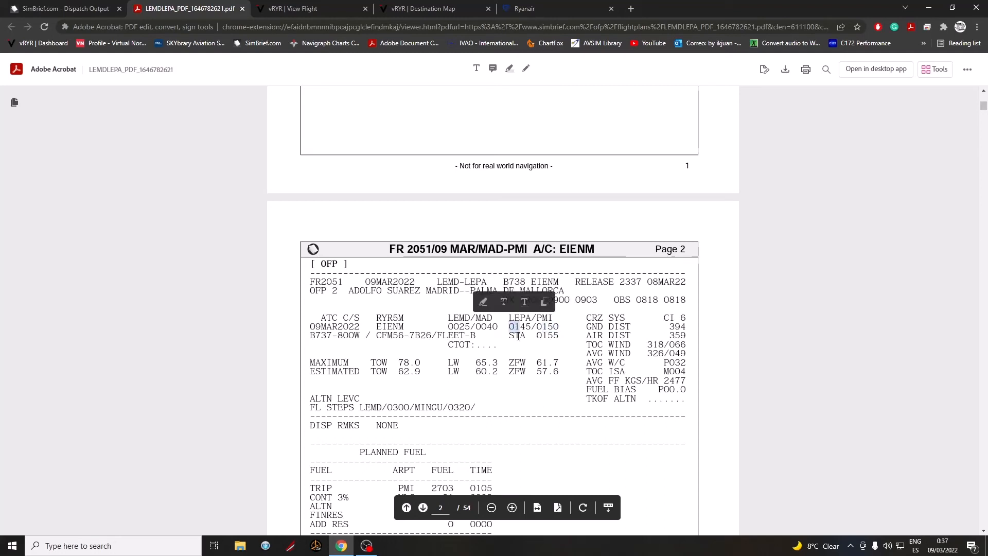
# Compare the estimated landing and on-block times at LEPA/PMI with the STA in the OFP header
pyautogui.click(518, 337)
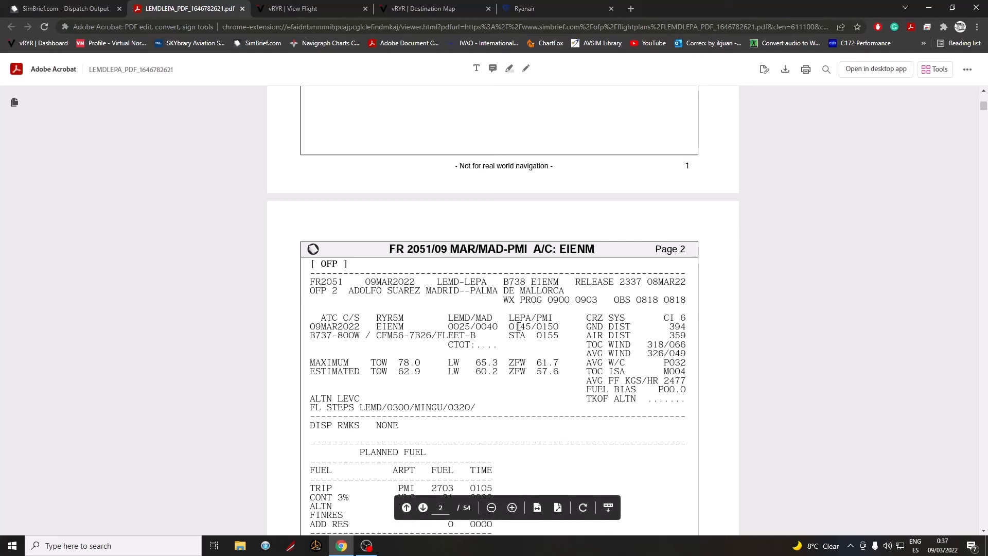
pyautogui.moveTo(509, 327); pyautogui.dragTo(557, 329)
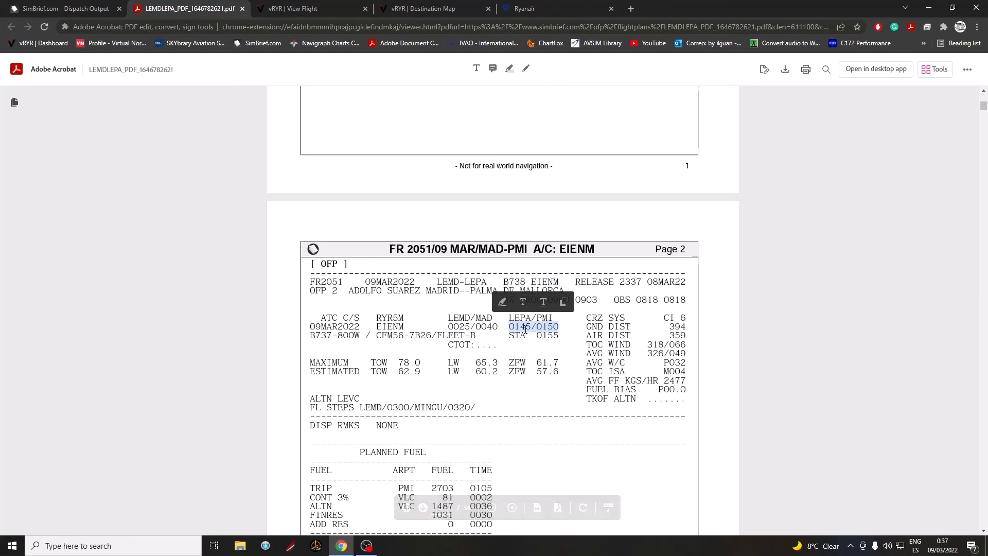
pyautogui.moveTo(533, 336); pyautogui.dragTo(559, 336)
pyautogui.click(537, 333)
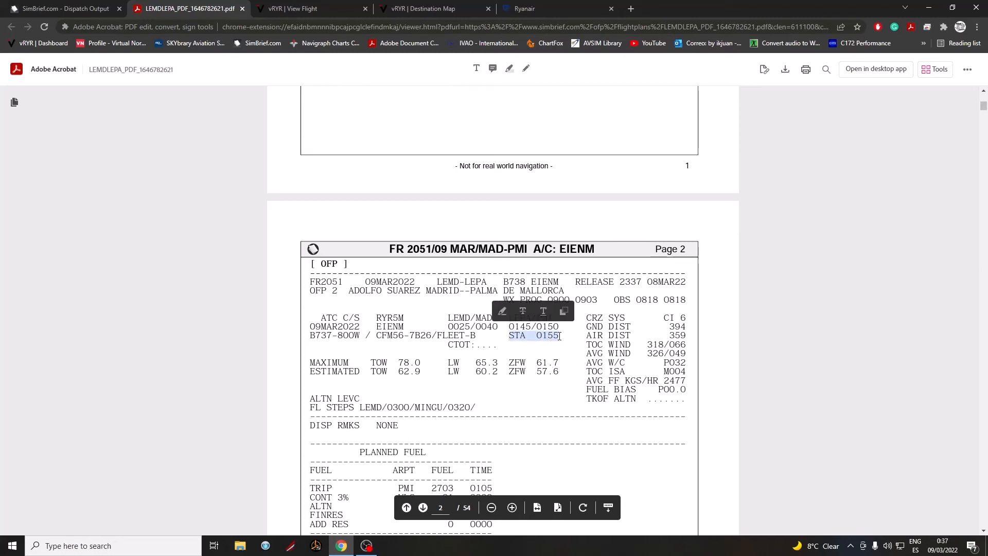
pyautogui.click(559, 336)
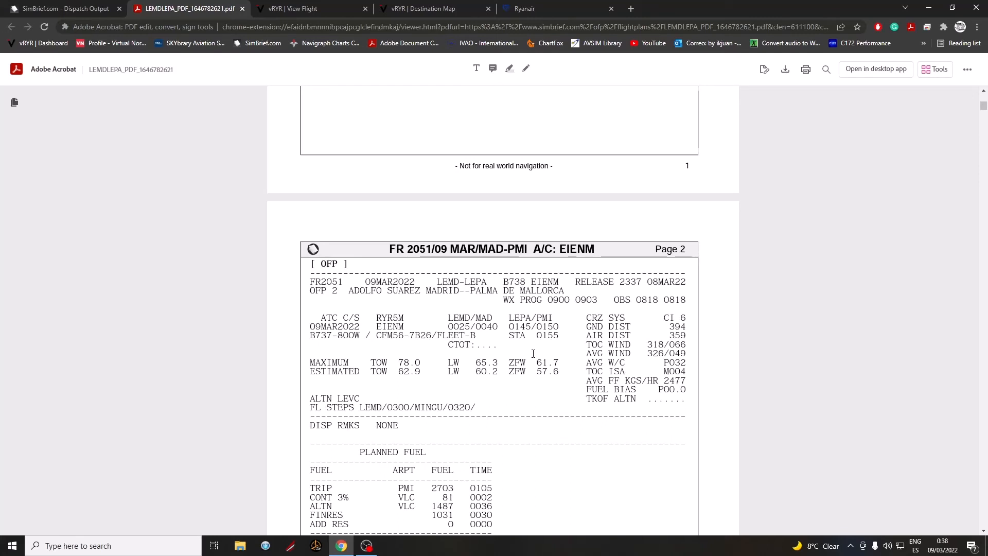
pyautogui.moveTo(559, 335)
pyautogui.mouseDown()
pyautogui.moveTo(506, 336)
pyautogui.moveTo(556, 337)
pyautogui.mouseUp()
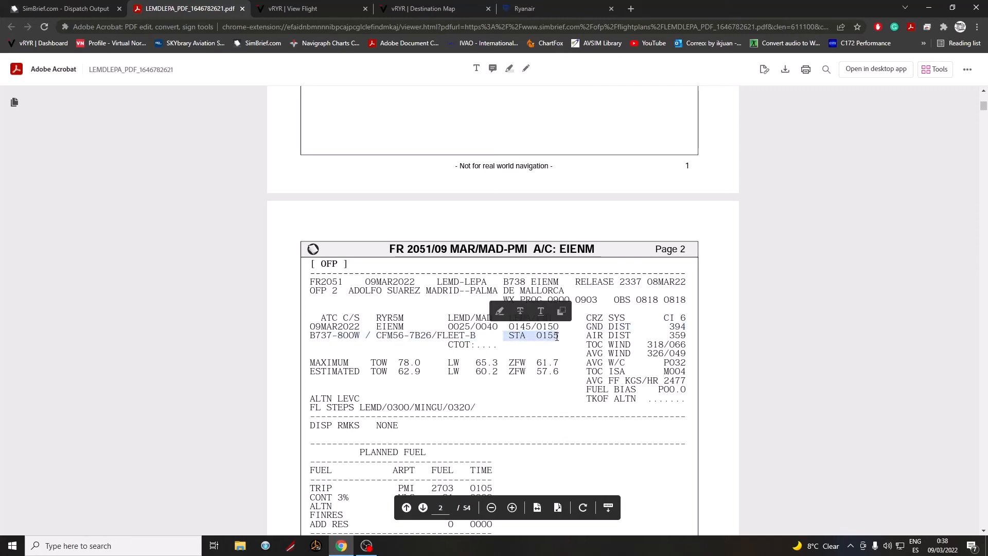
pyautogui.click(558, 337)
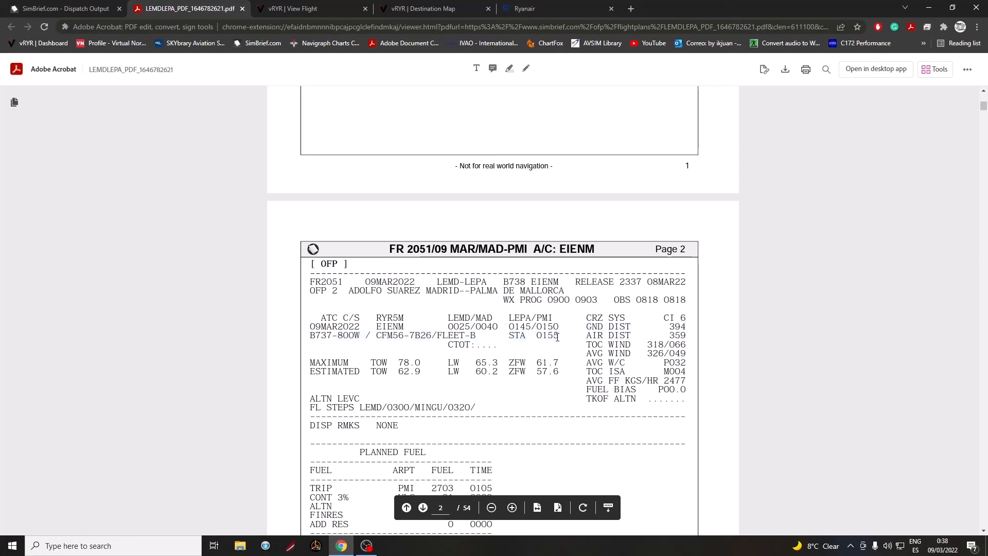
pyautogui.moveTo(558, 337); pyautogui.dragTo(509, 327)
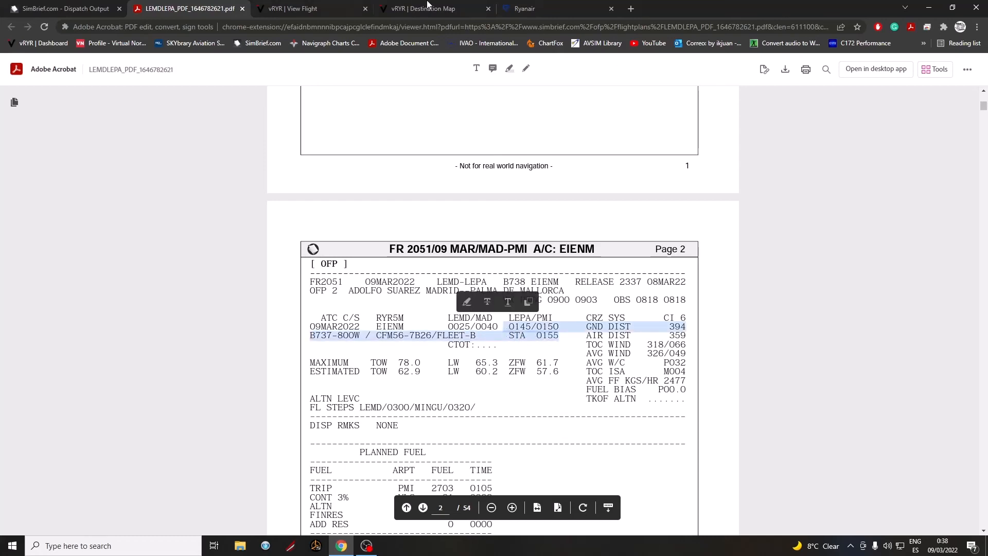
# Compare the OFP arrival times with flight FR 2051's scheduled times on the Ryanair site
pyautogui.click(525, 9)
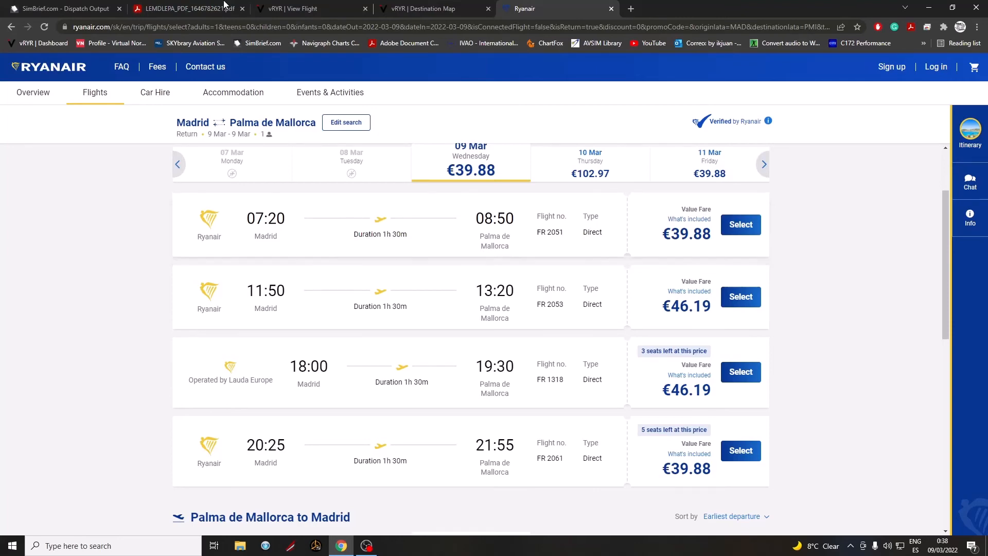
pyautogui.click(224, 6)
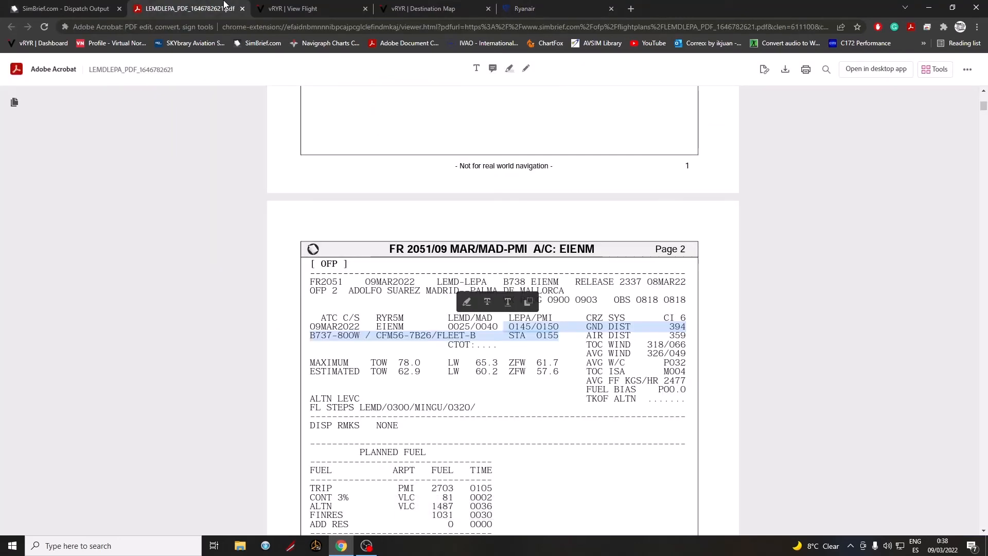
pyautogui.click(578, 7)
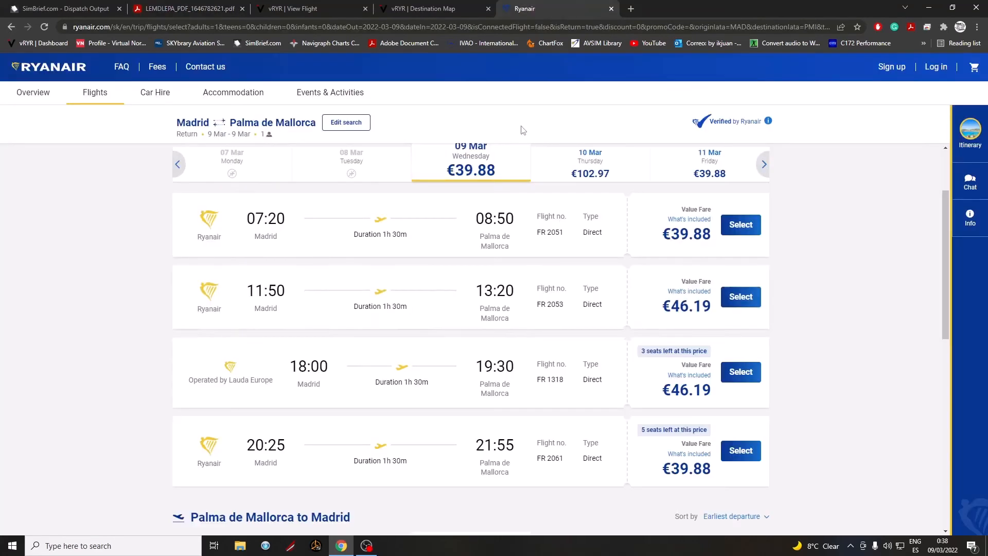
pyautogui.click(205, 4)
pyautogui.click(568, 4)
# Check the SimBrief output and the vRYR booking's flight duration against the Ryanair schedule, and return to the briefing PDF
pyautogui.click(71, 5)
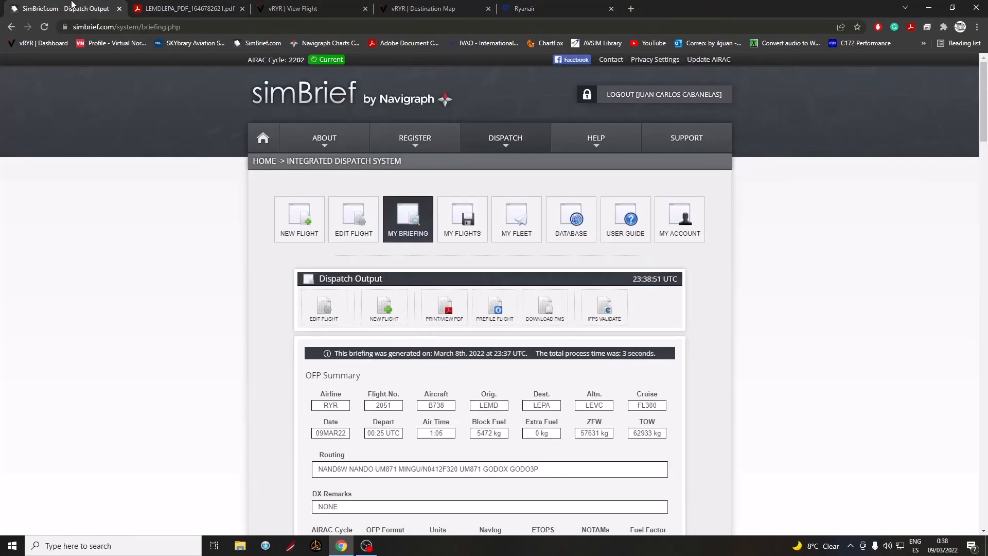
pyautogui.click(331, 4)
pyautogui.scroll(2, 354, 260)
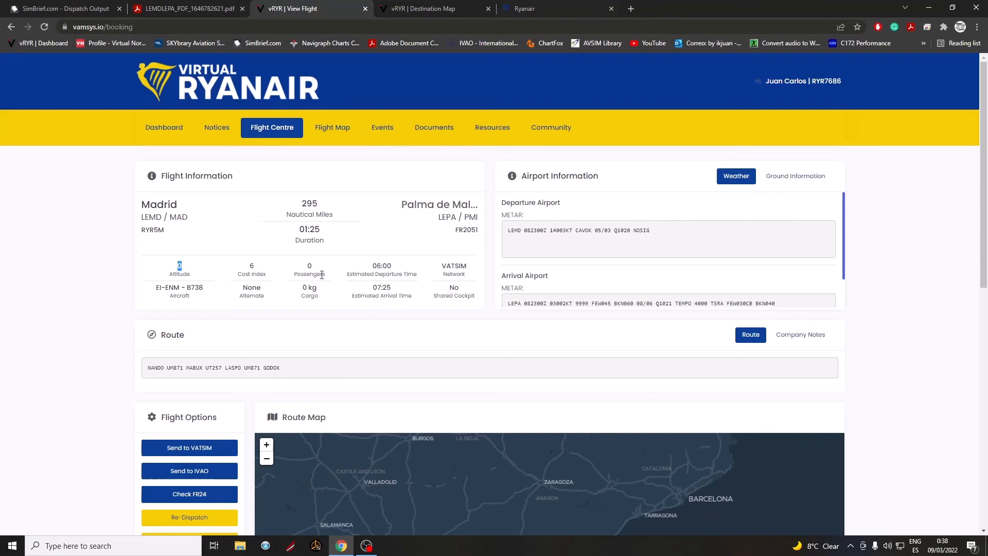
pyautogui.click(325, 253)
pyautogui.click(557, 3)
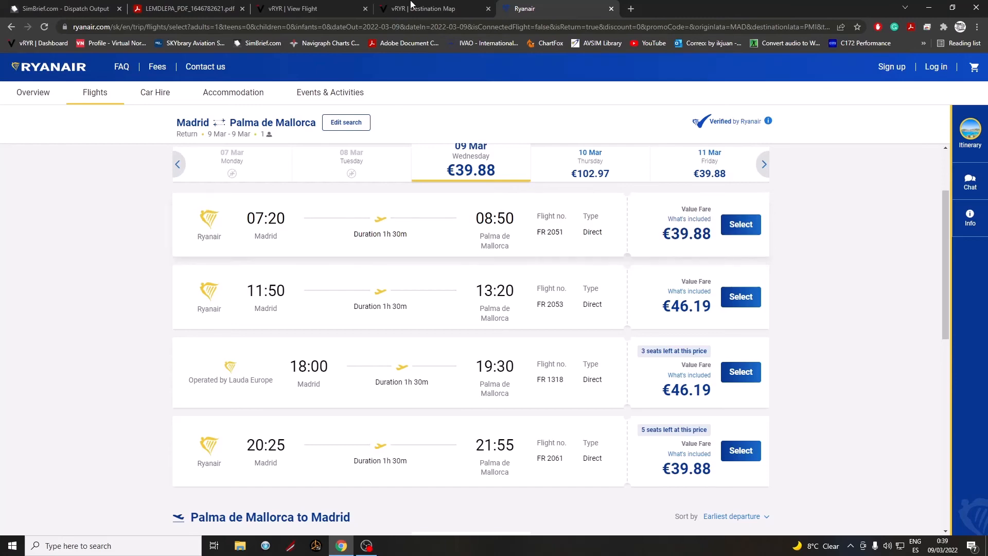
pyautogui.hotkey('ctrl', 'shift', 'Tab')
pyautogui.click(297, 5)
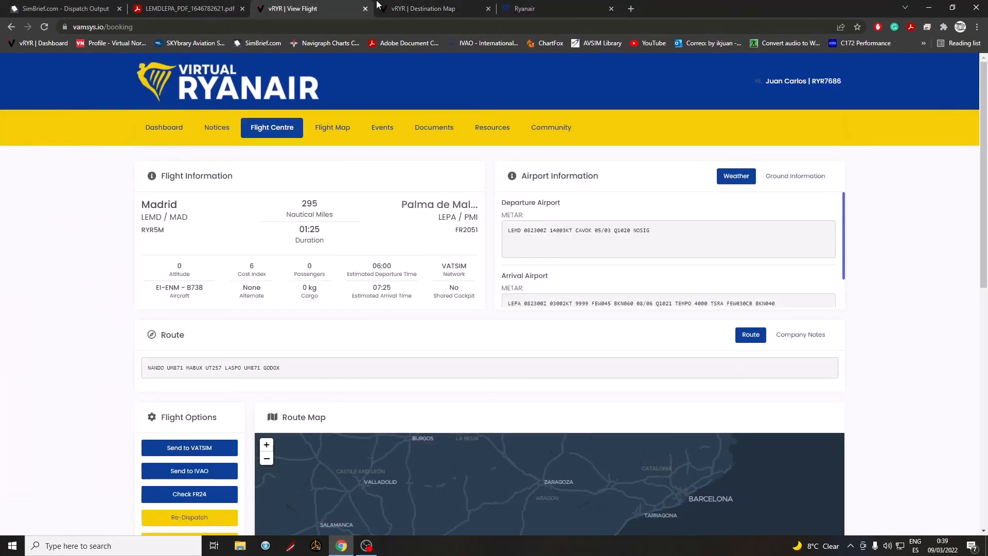
pyautogui.click(229, 6)
pyautogui.click(462, 399)
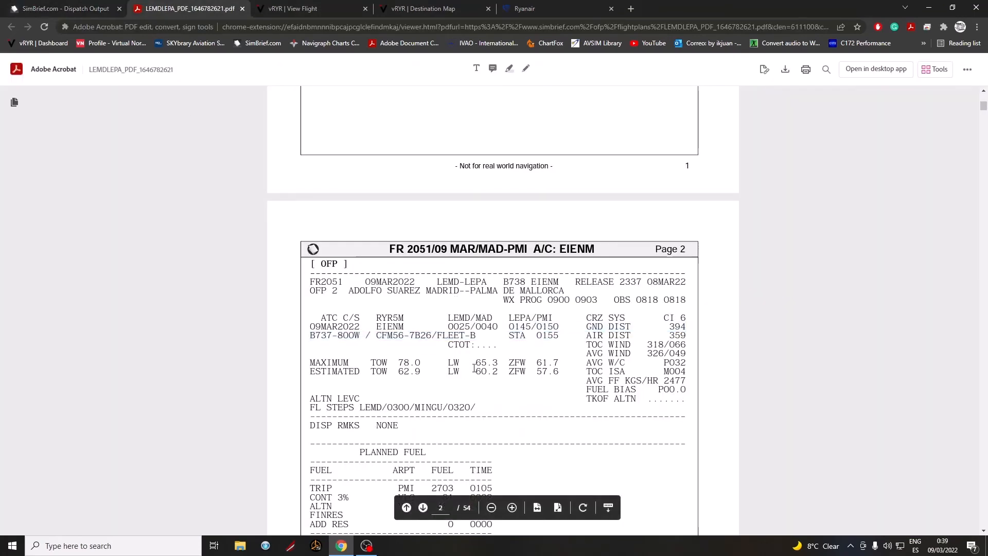
# Examine the planned fuel table on page 2 of the OFP, focusing on the block fuel figure
pyautogui.scroll(-3, 473, 381)
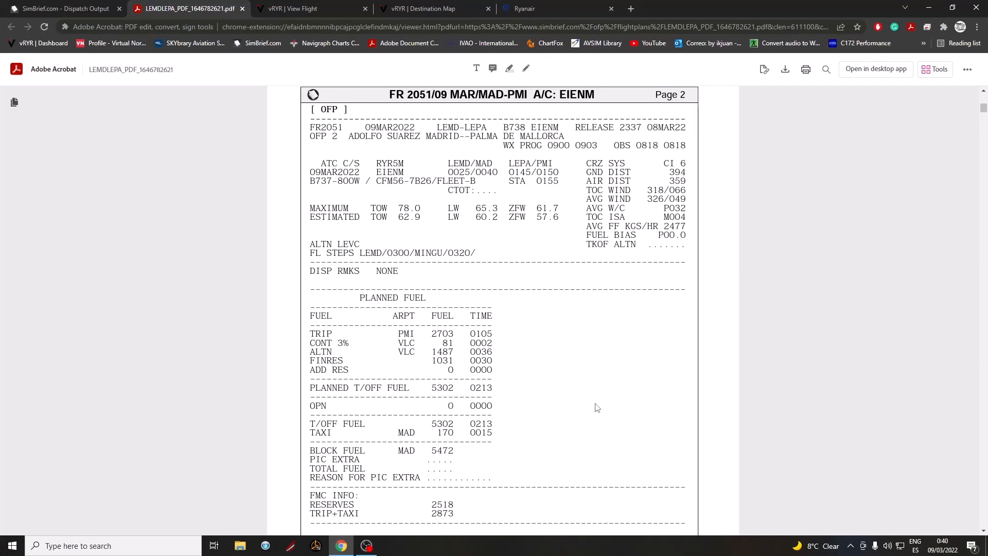
pyautogui.scroll(-1, 597, 407)
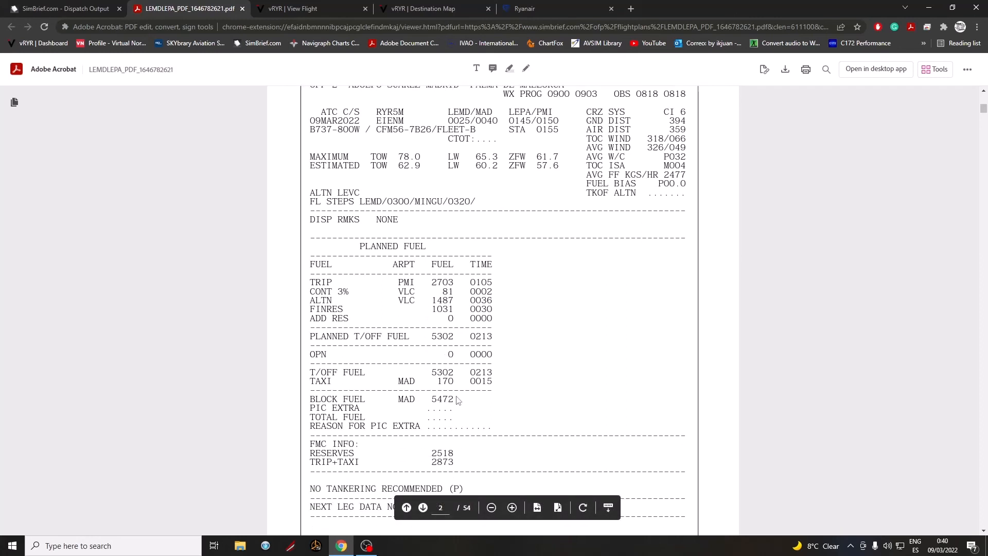
pyautogui.doubleClick(437, 402)
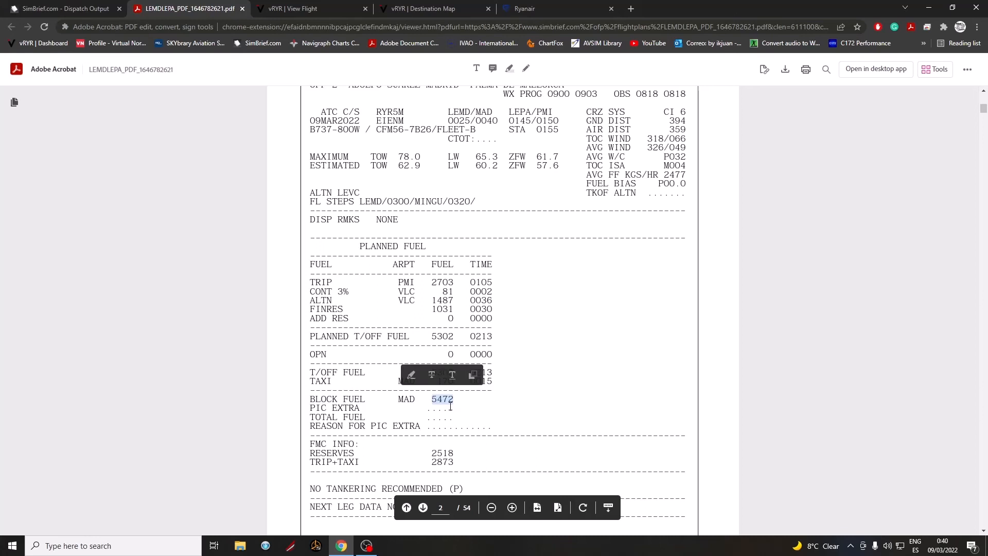
pyautogui.click(450, 407)
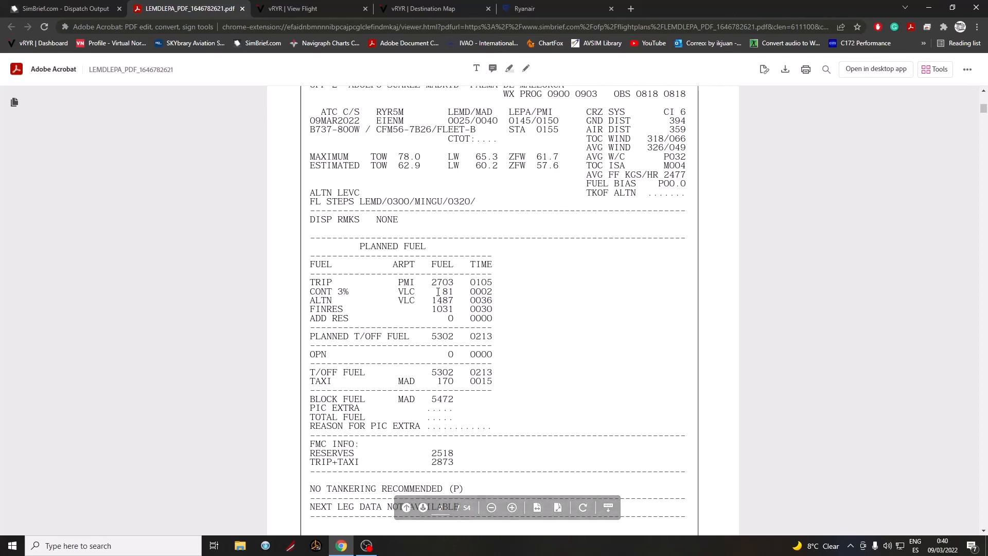
pyautogui.moveTo(455, 401); pyautogui.dragTo(431, 401)
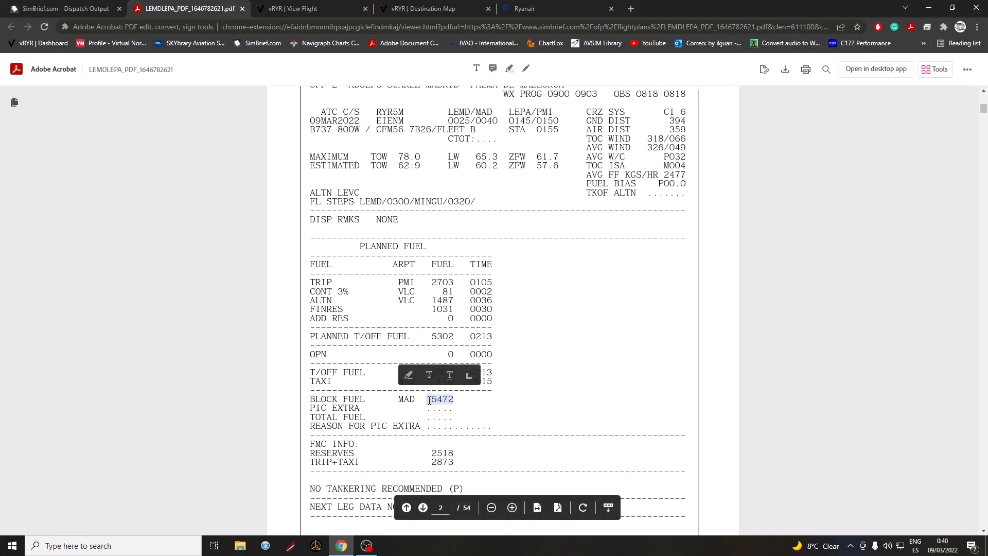
pyautogui.click(432, 403)
pyautogui.tripleClick(451, 402)
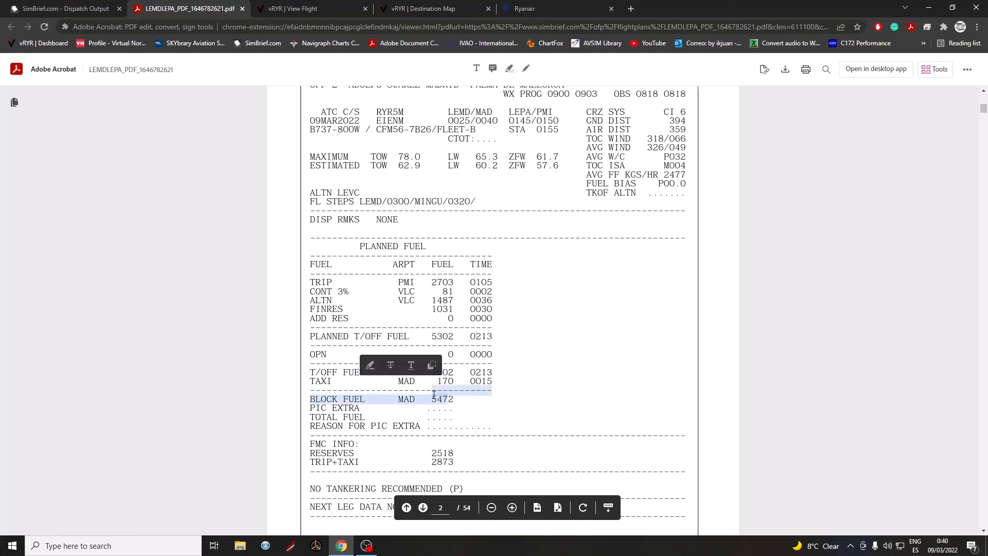
pyautogui.click(450, 401)
pyautogui.doubleClick(450, 400)
pyautogui.click(450, 400)
# Review the PIC extra fuel lines and the FMC info section below the block fuel
pyautogui.scroll(-1, 463, 393)
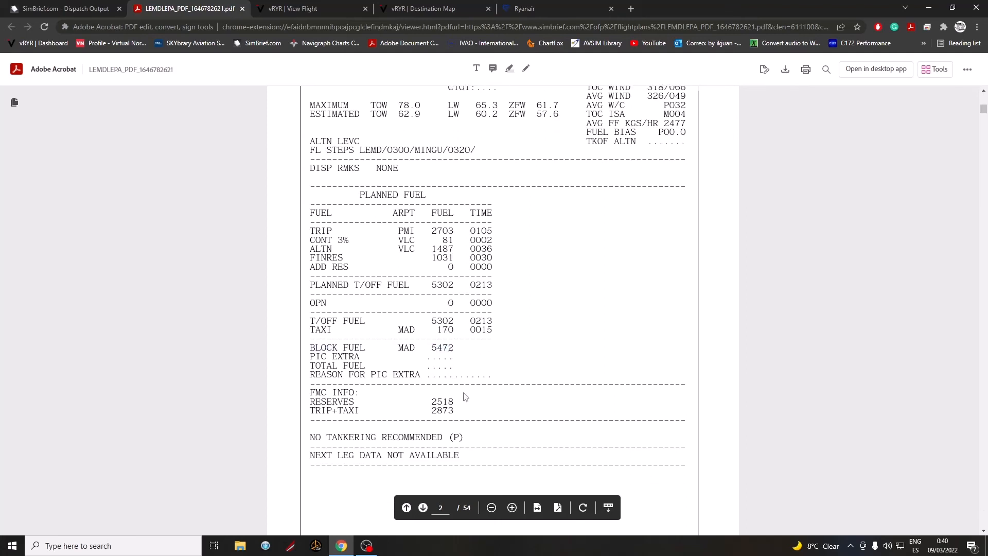
pyautogui.scroll(1, 465, 396)
pyautogui.scroll(-1, 466, 394)
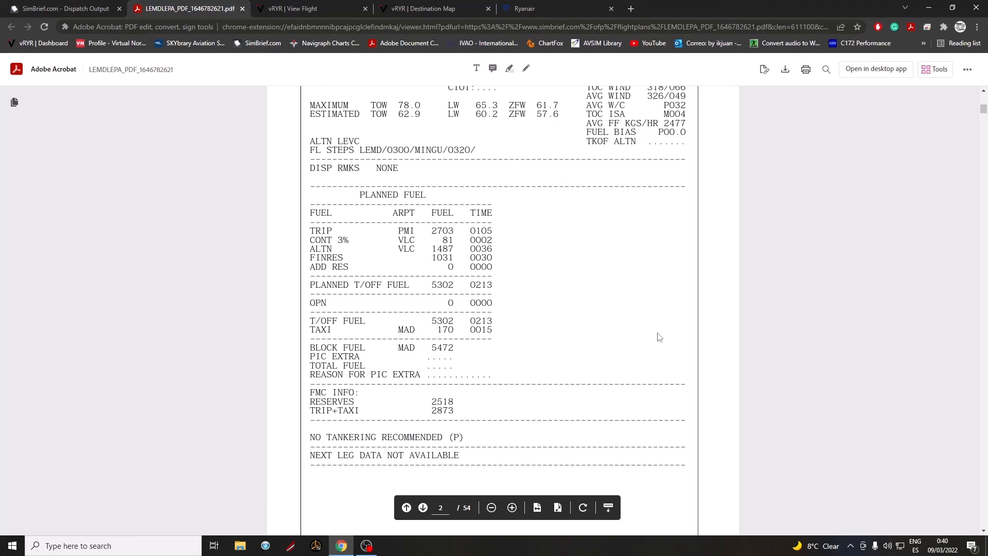
pyautogui.scroll(1, 659, 337)
pyautogui.scroll(-1, 662, 350)
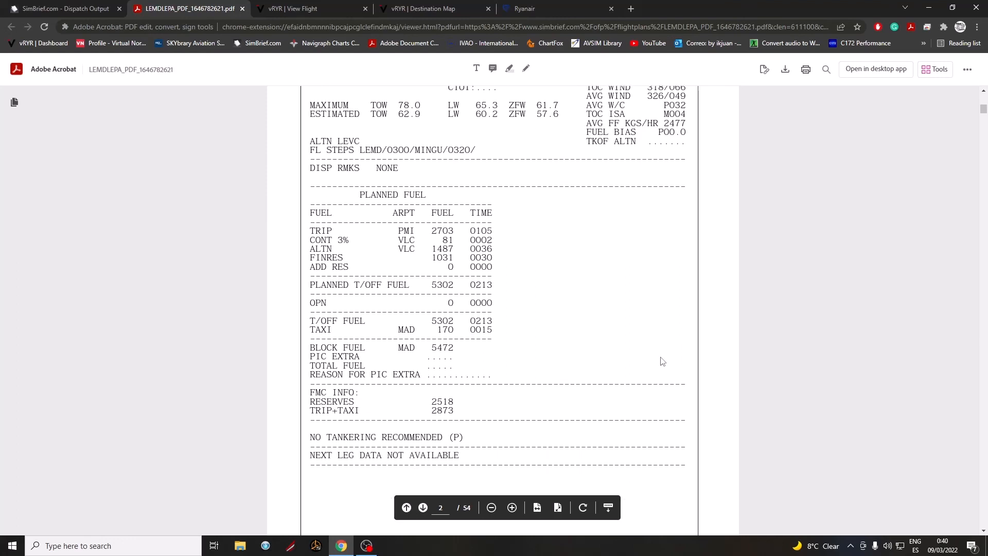
pyautogui.scroll(1, 656, 383)
pyautogui.scroll(-1, 655, 388)
# Look up the average hourly fuel flow in the OFP header, and open Calculator beside the planned fuel table
pyautogui.scroll(1, 654, 388)
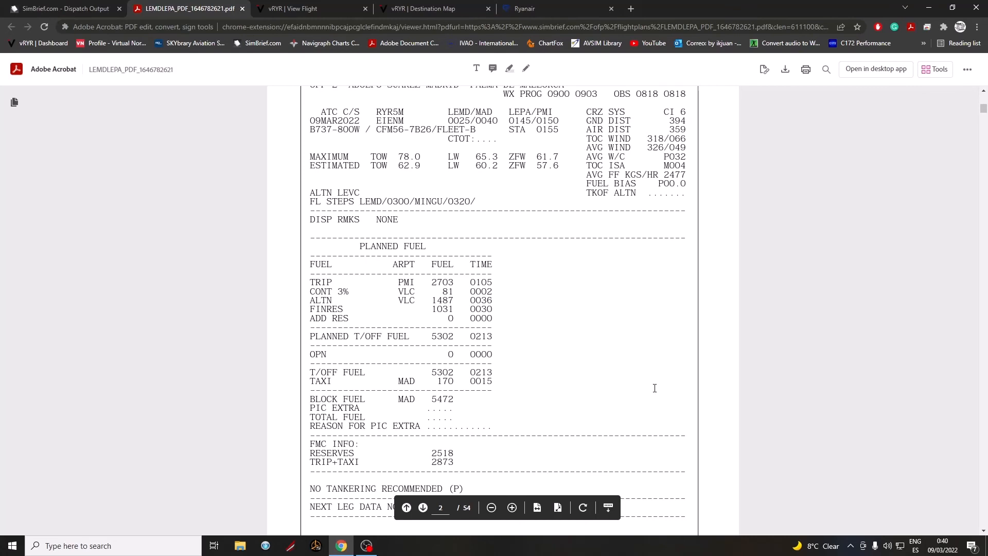
pyautogui.moveTo(587, 174); pyautogui.dragTo(685, 176)
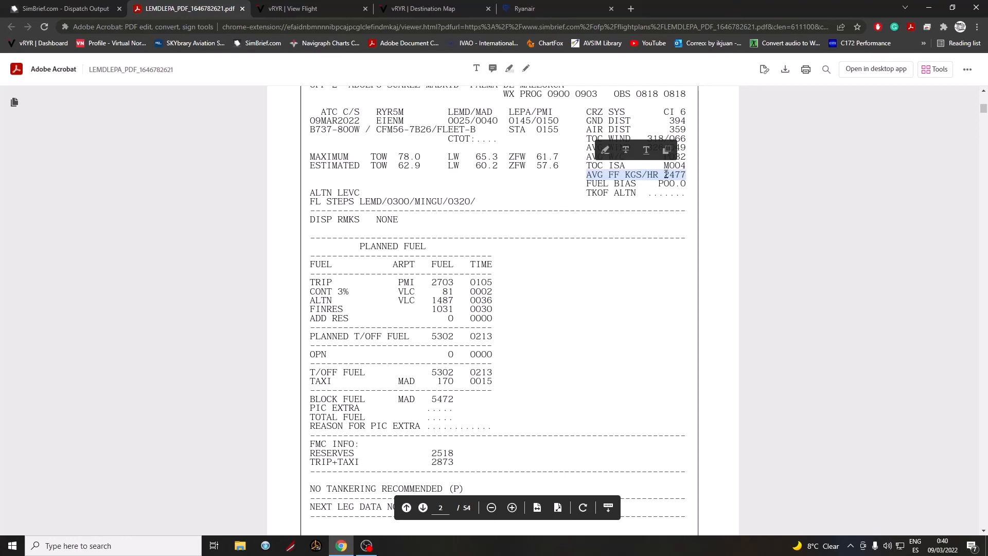
pyautogui.click(662, 232)
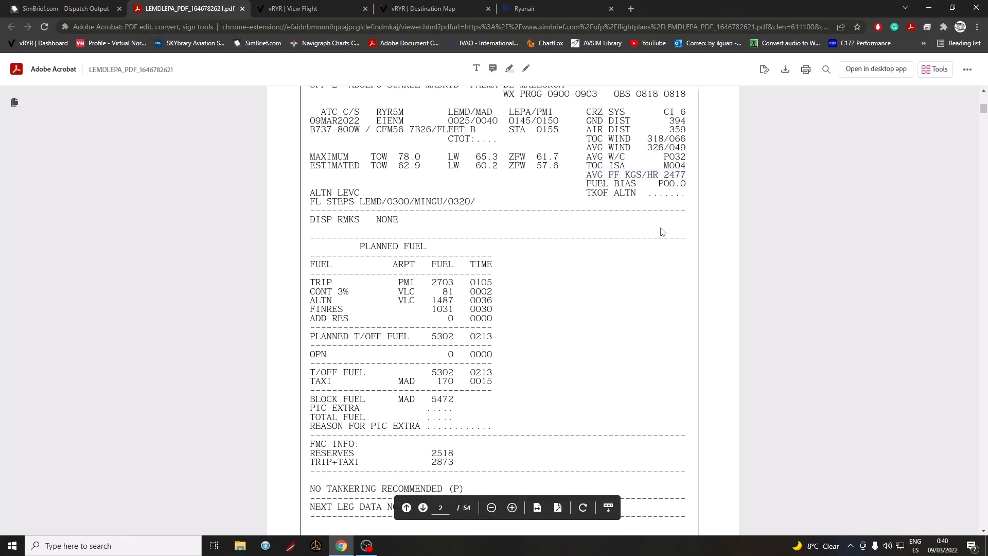
pyautogui.press('super')
pyautogui.write('ca')
pyautogui.press('Return')
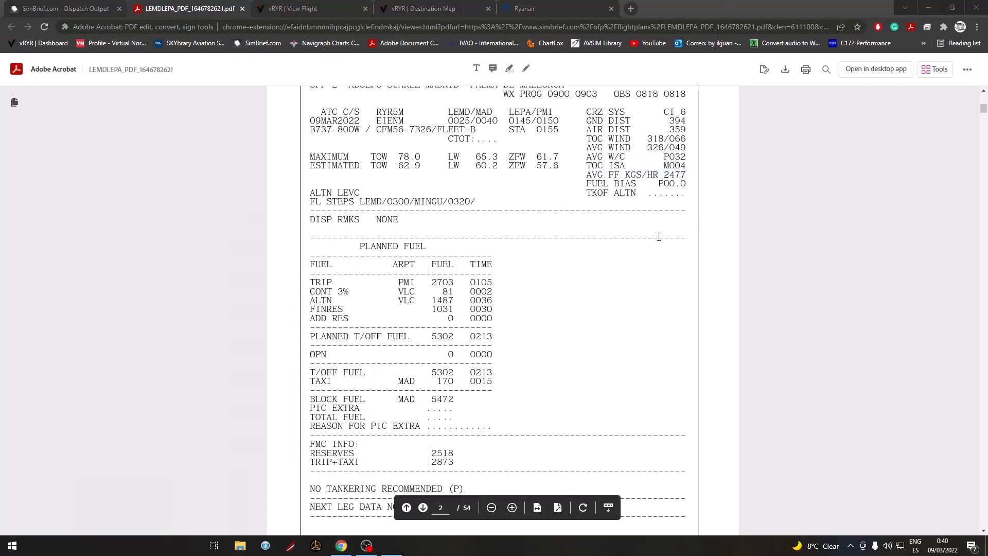
pyautogui.moveTo(408, 195); pyautogui.dragTo(145, 143)
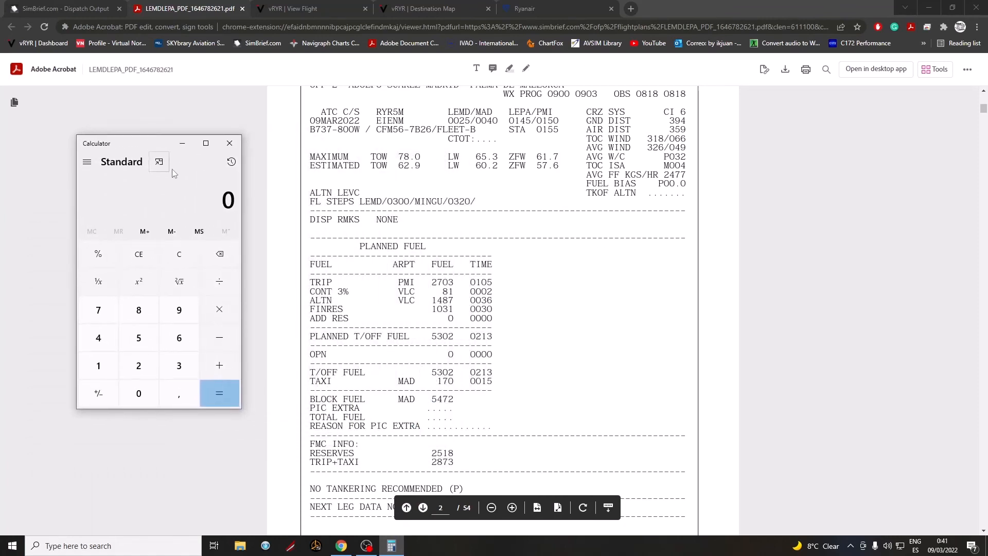
pyautogui.moveTo(157, 145); pyautogui.dragTo(215, 163)
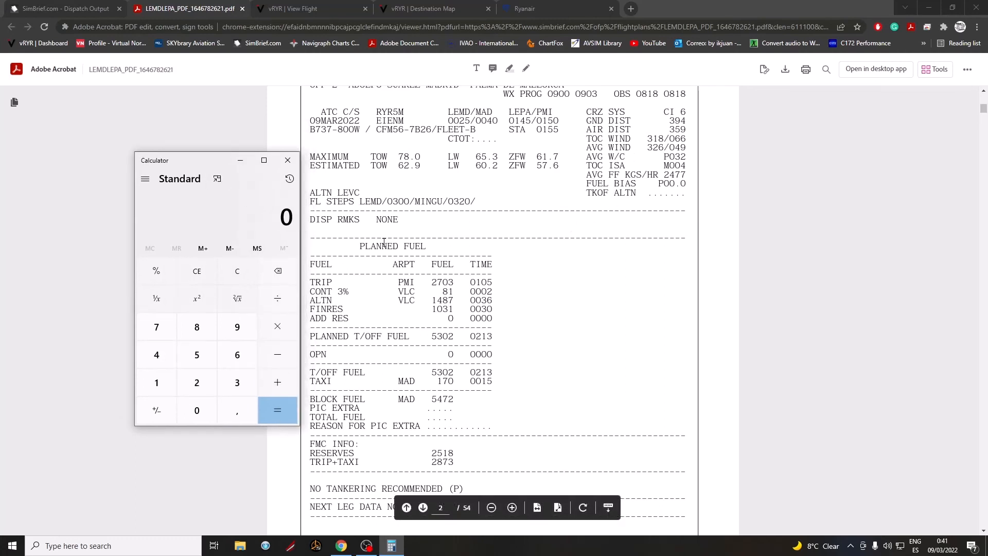
pyautogui.moveTo(202, 163); pyautogui.dragTo(231, 163)
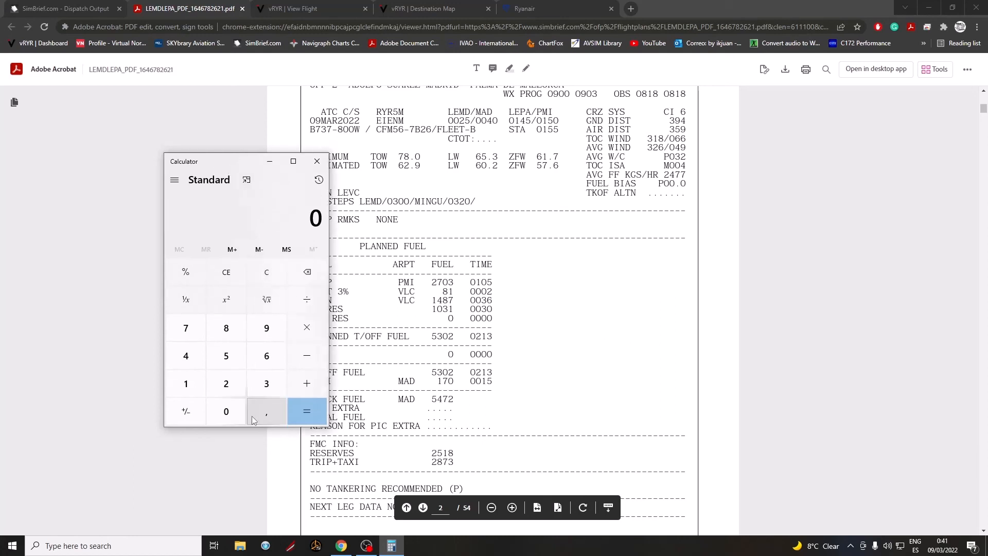
# Calculate the average fuel flow per minute by dividing 2477 by 60
pyautogui.write('2.477')
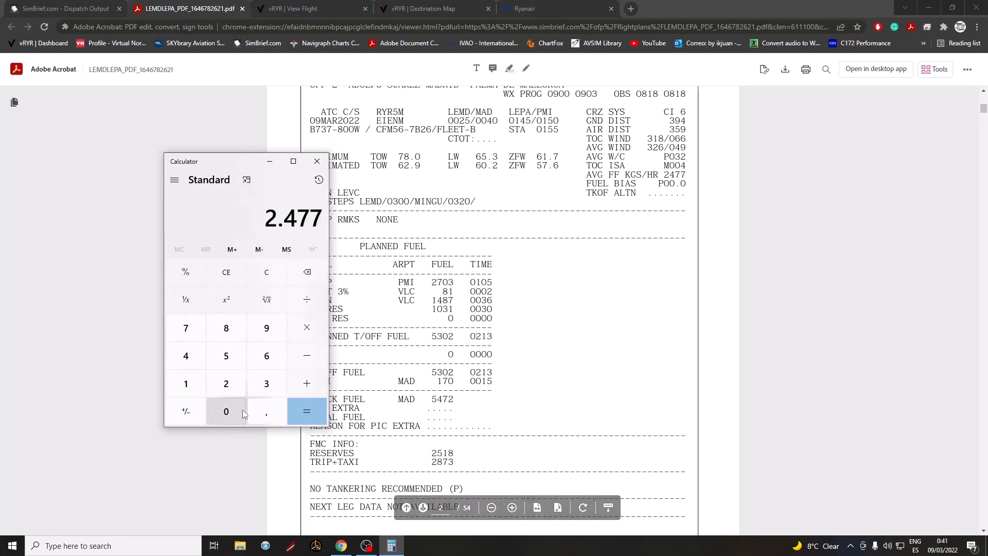
pyautogui.click(307, 300)
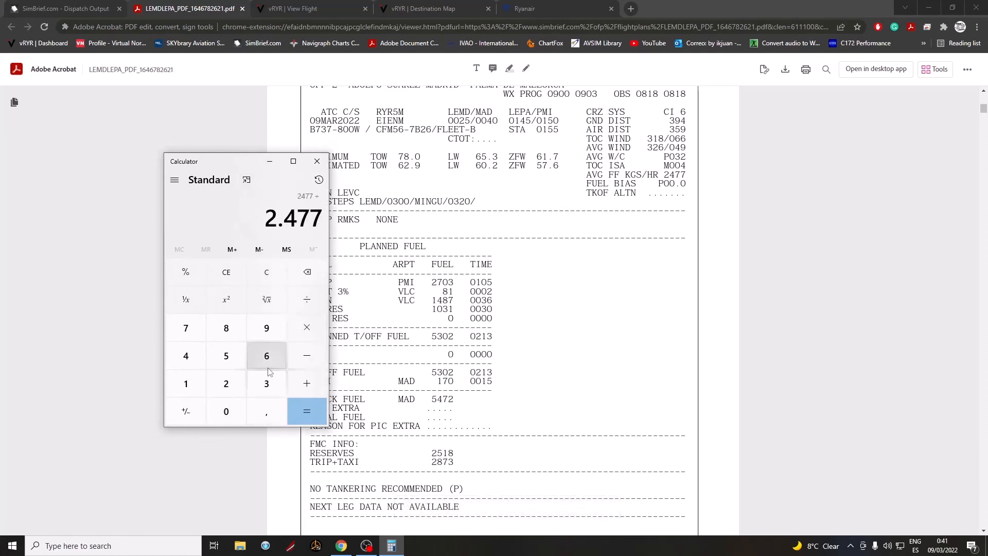
pyautogui.write('60')
pyautogui.press('Return')
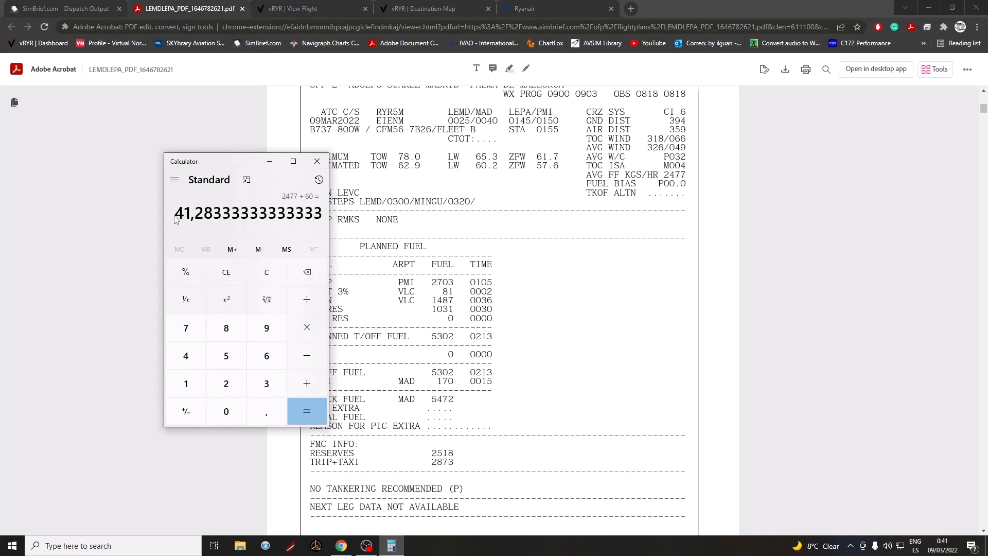
# Multiply the per-minute fuel flow by 10 to get ten minutes of extra fuel, and move Calculator clear of the planned fuel figures
pyautogui.click(306, 327)
pyautogui.click(185, 383)
pyautogui.click(226, 411)
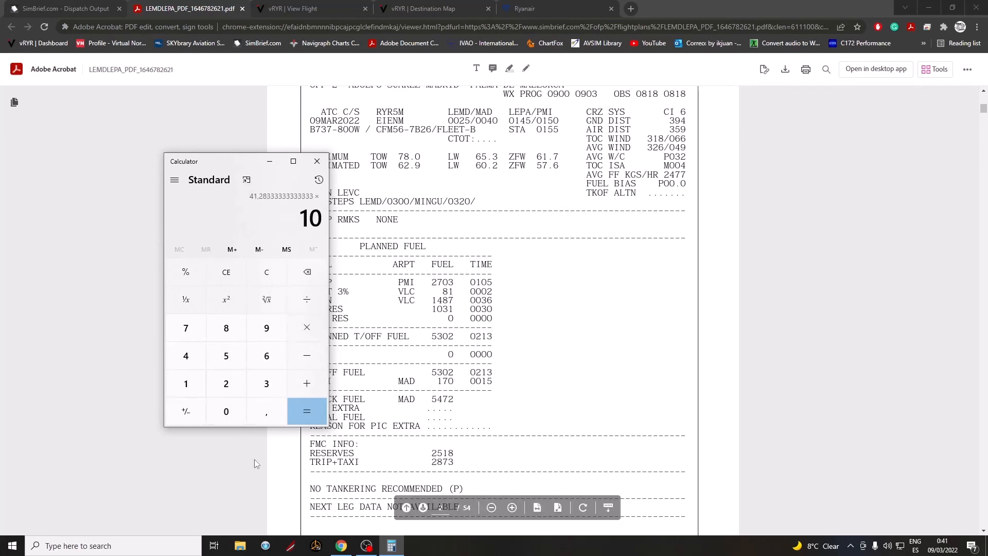
pyautogui.click(305, 422)
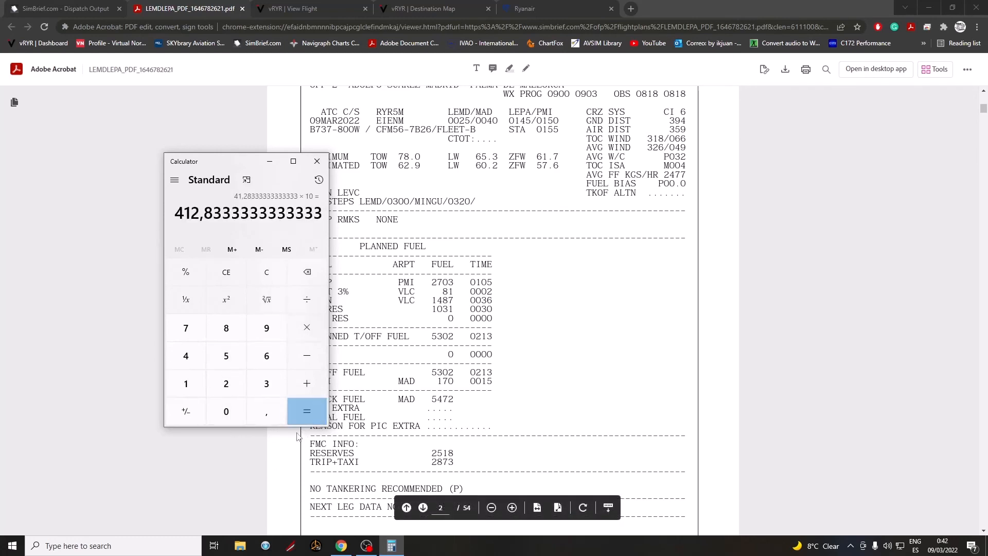
pyautogui.moveTo(213, 162); pyautogui.dragTo(171, 182)
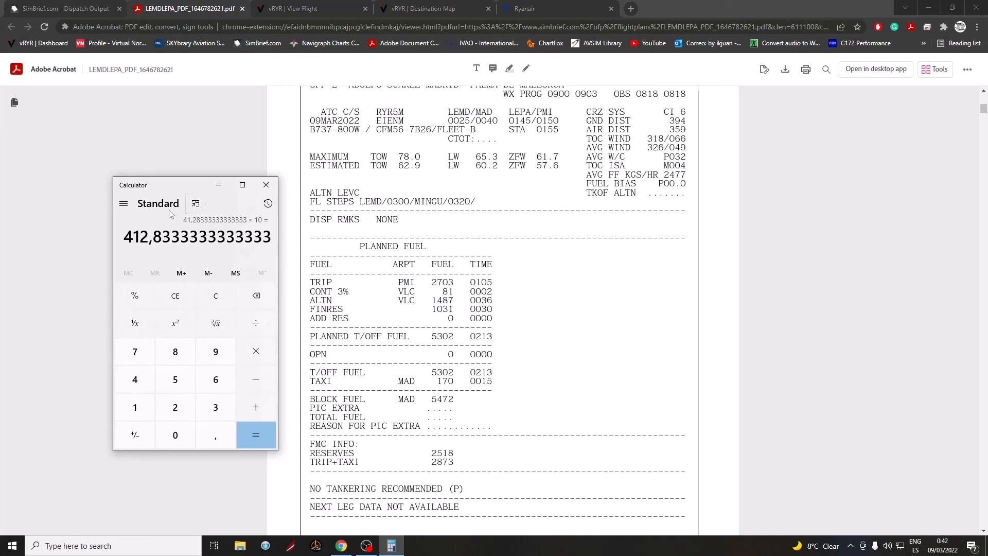
pyautogui.moveTo(171, 190); pyautogui.dragTo(205, 200)
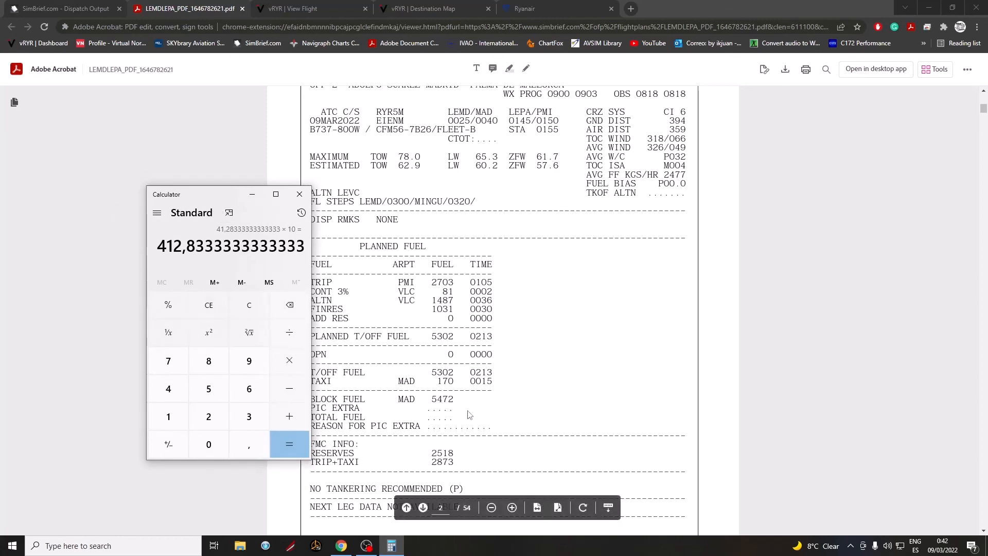
# Add 425 of extra fuel to the 5472 block fuel in Calculator, and clear the calculation
pyautogui.scroll(-1, 400, 338)
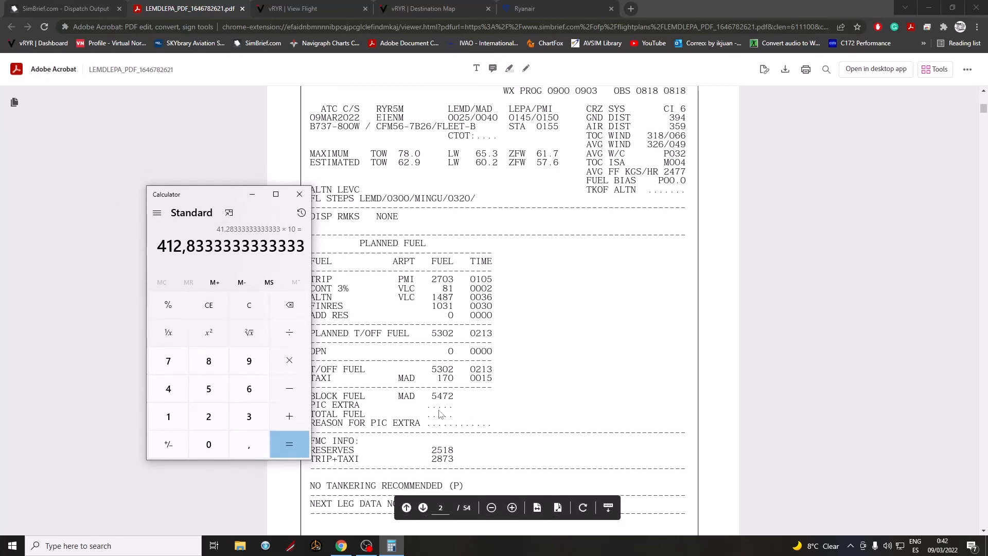
pyautogui.click(261, 306)
pyautogui.click(208, 391)
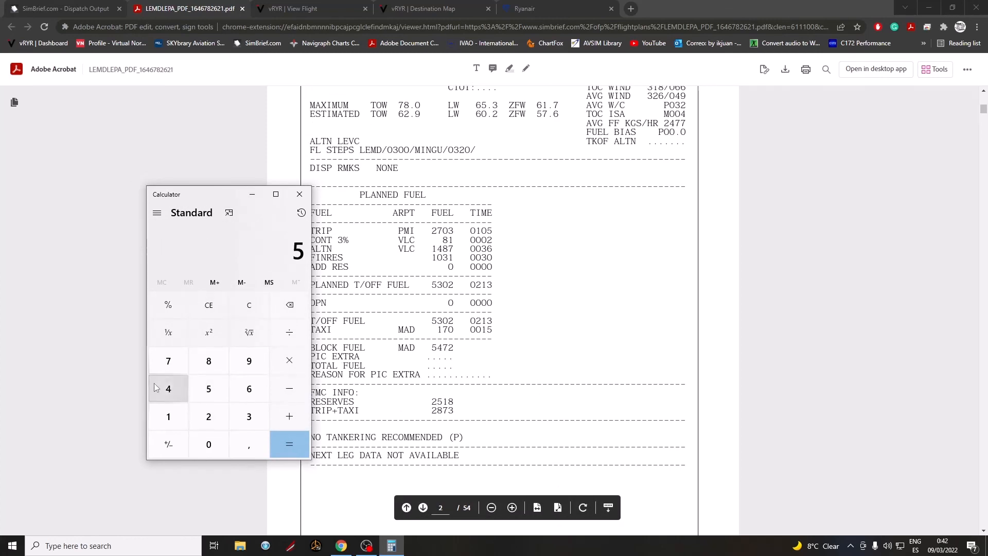
pyautogui.click(168, 389)
pyautogui.click(168, 361)
pyautogui.click(221, 410)
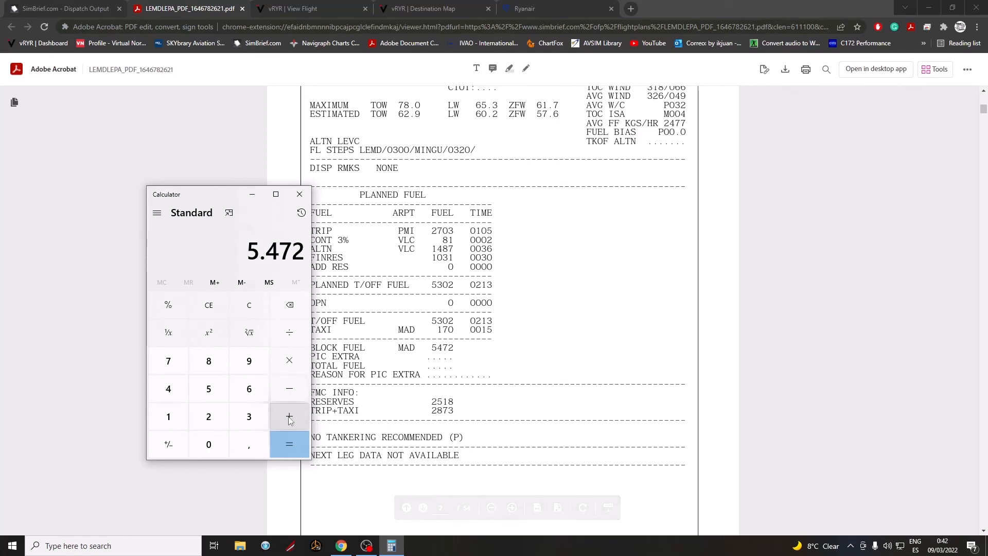
pyautogui.click(288, 417)
pyautogui.click(169, 389)
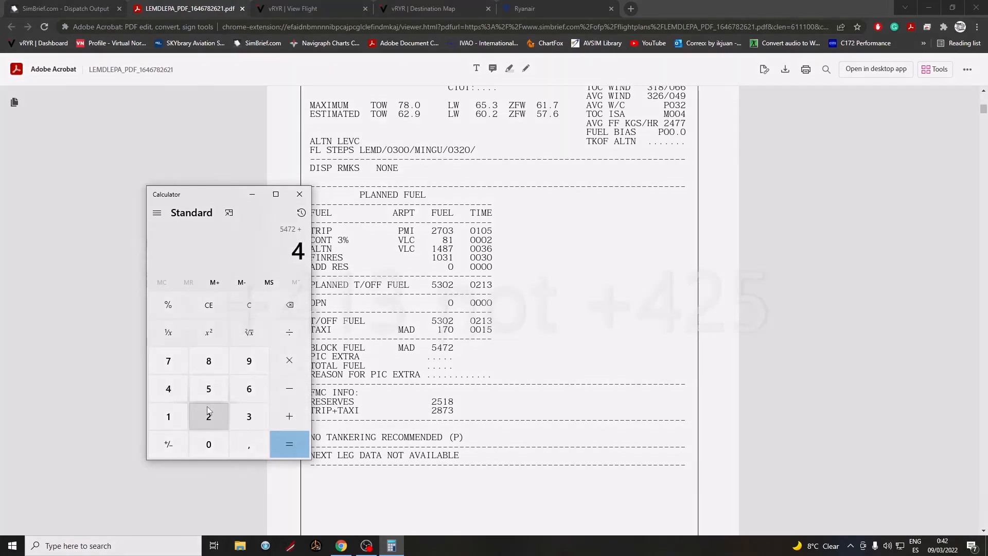
pyautogui.click(208, 416)
pyautogui.click(209, 388)
pyautogui.click(288, 443)
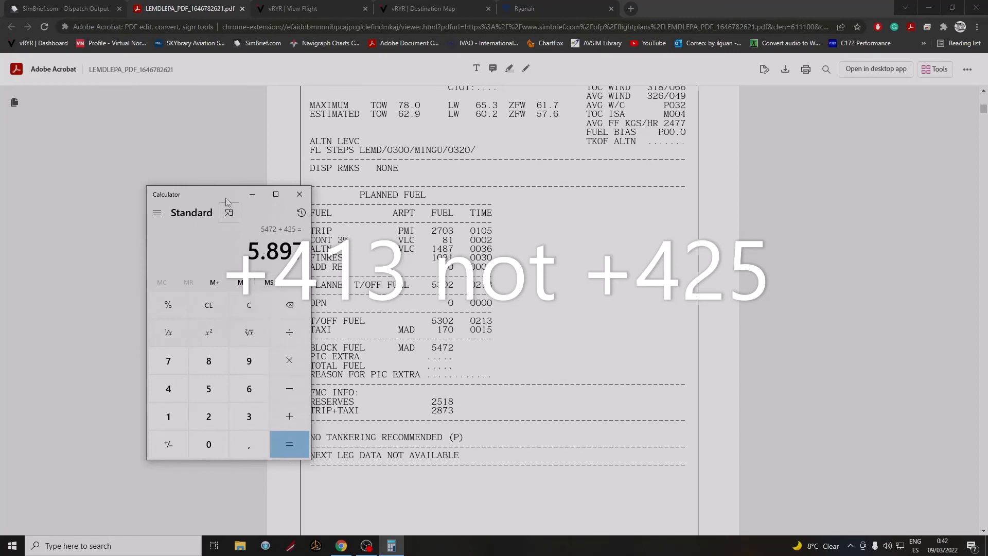
pyautogui.moveTo(226, 198); pyautogui.dragTo(291, 228)
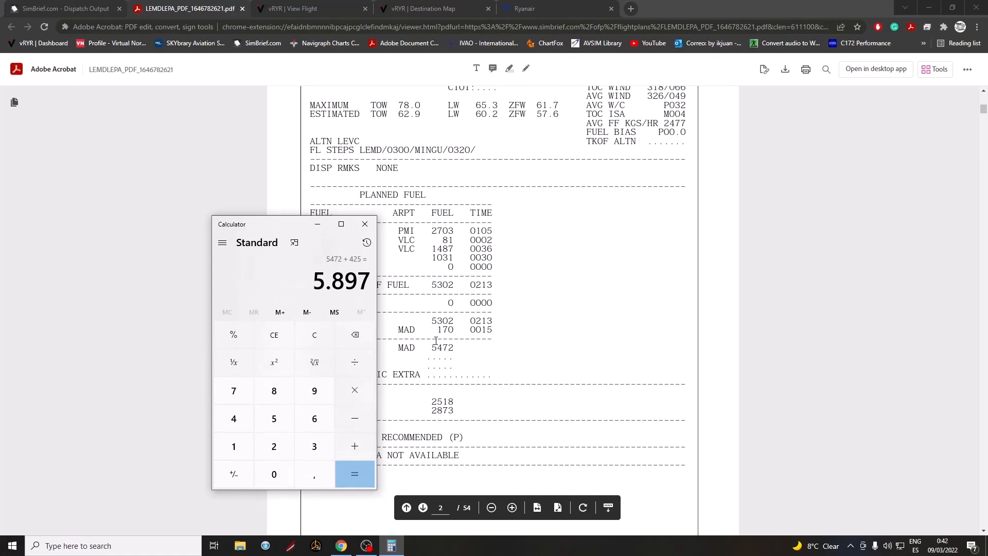
pyautogui.click(314, 335)
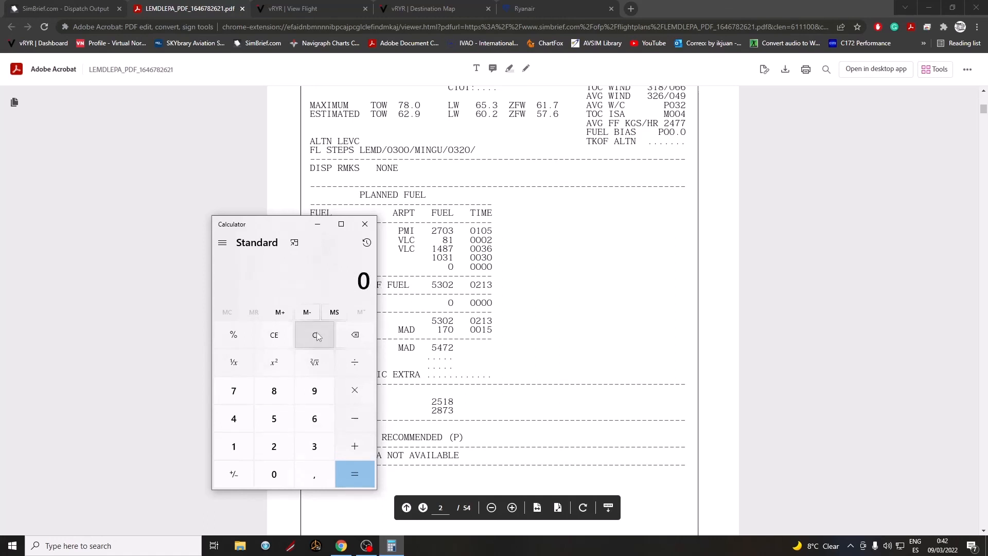
# Select the average hourly fuel flow figure in the OFP header, and review it alongside the planned fuel table
pyautogui.doubleClick(673, 125)
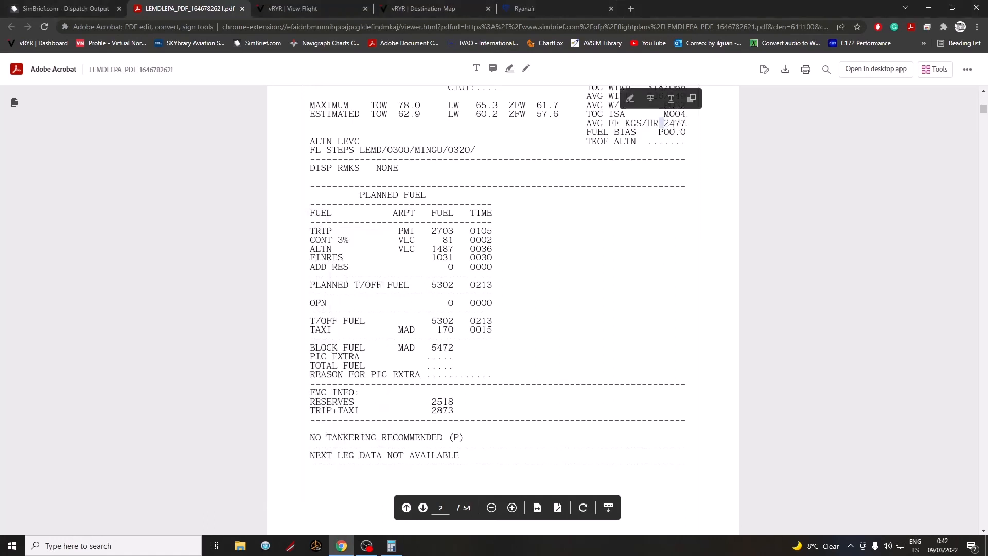
pyautogui.doubleClick(669, 123)
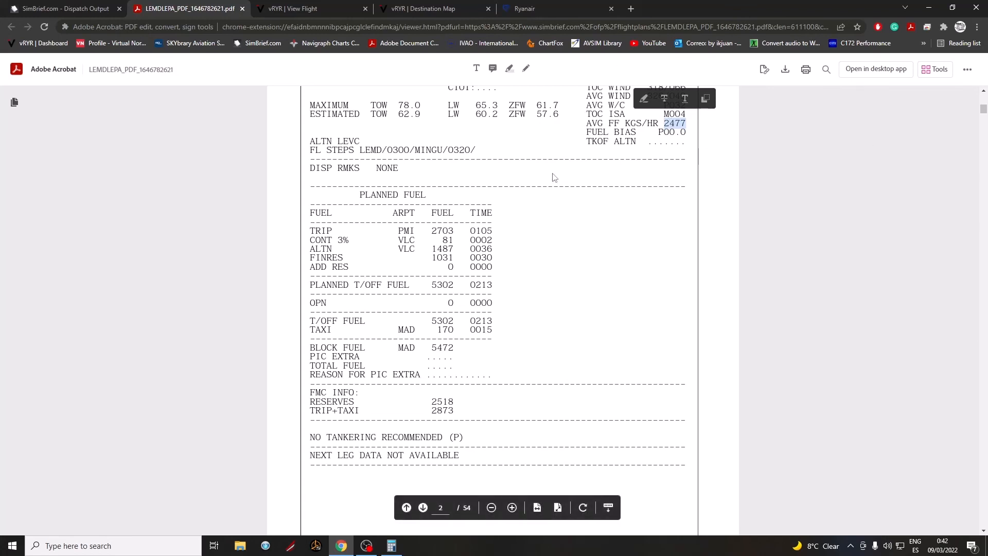
pyautogui.click(549, 303)
pyautogui.scroll(2, 549, 306)
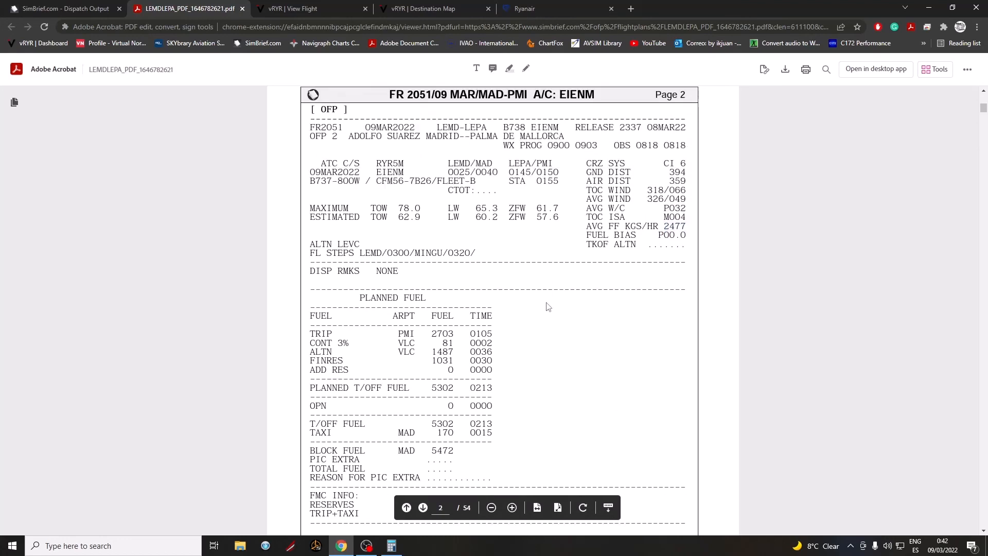
pyautogui.scroll(-2, 548, 307)
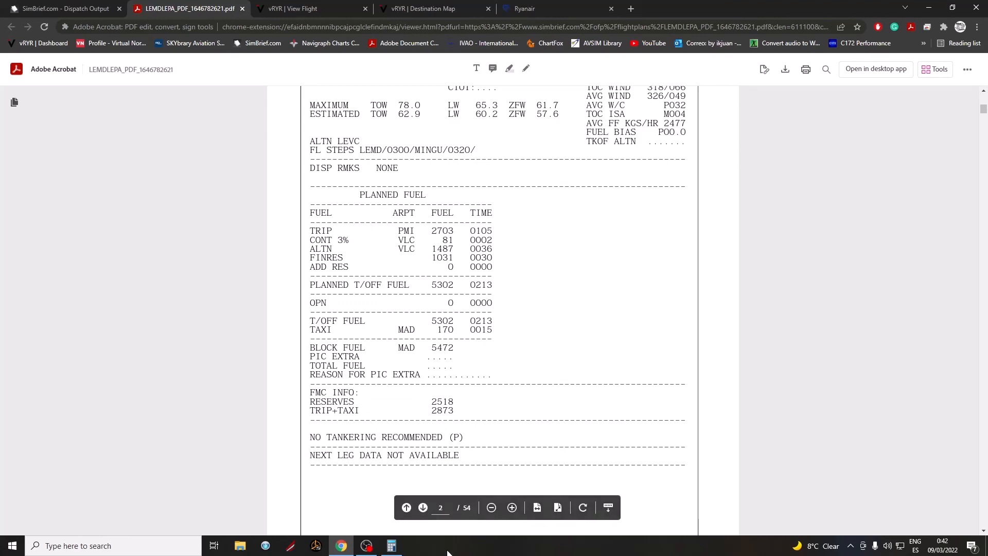
# Close Calculator and review the OFP header and planned fuel table on page 2
pyautogui.click(391, 545)
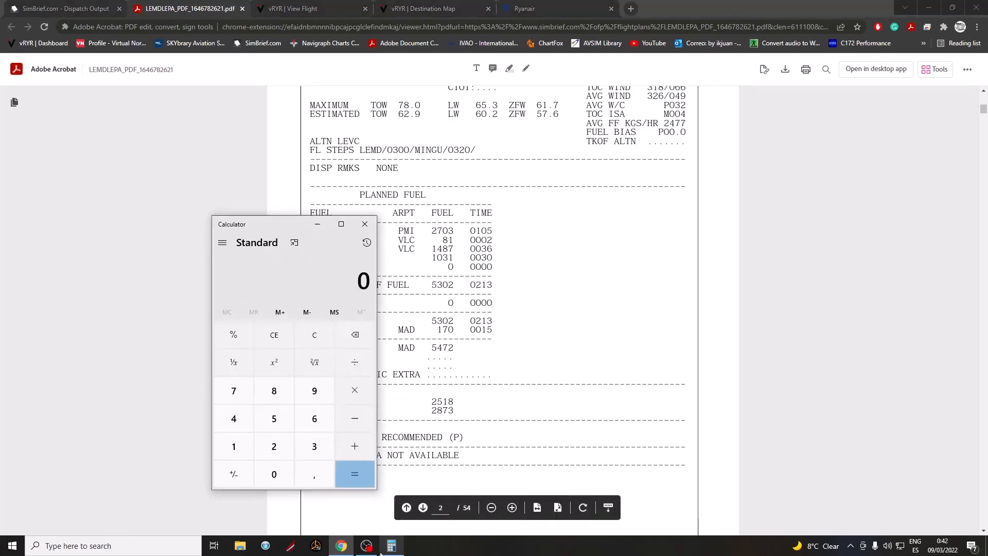
pyautogui.click(365, 224)
pyautogui.scroll(3, 425, 295)
pyautogui.scroll(2, 425, 295)
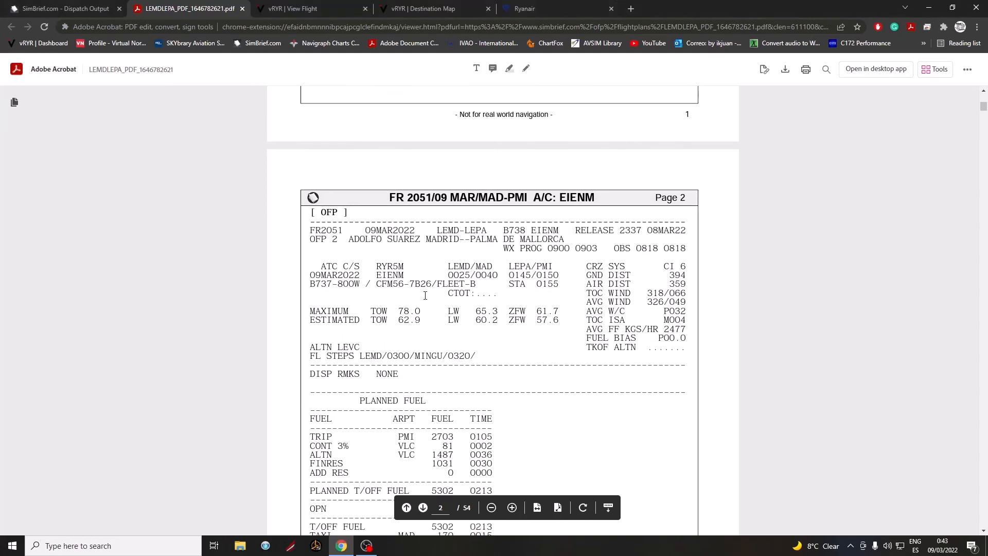
pyautogui.scroll(-2, 425, 295)
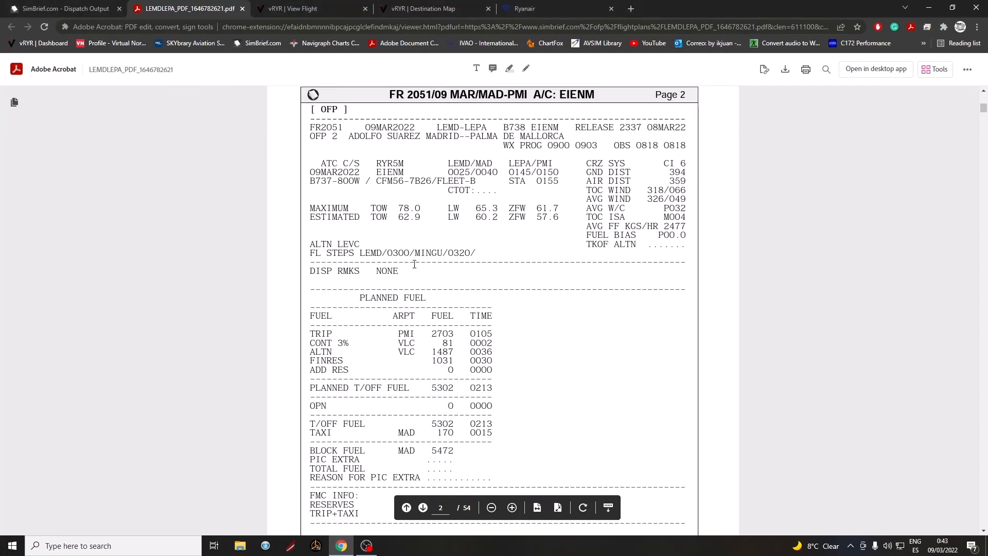
pyautogui.scroll(-1, 447, 240)
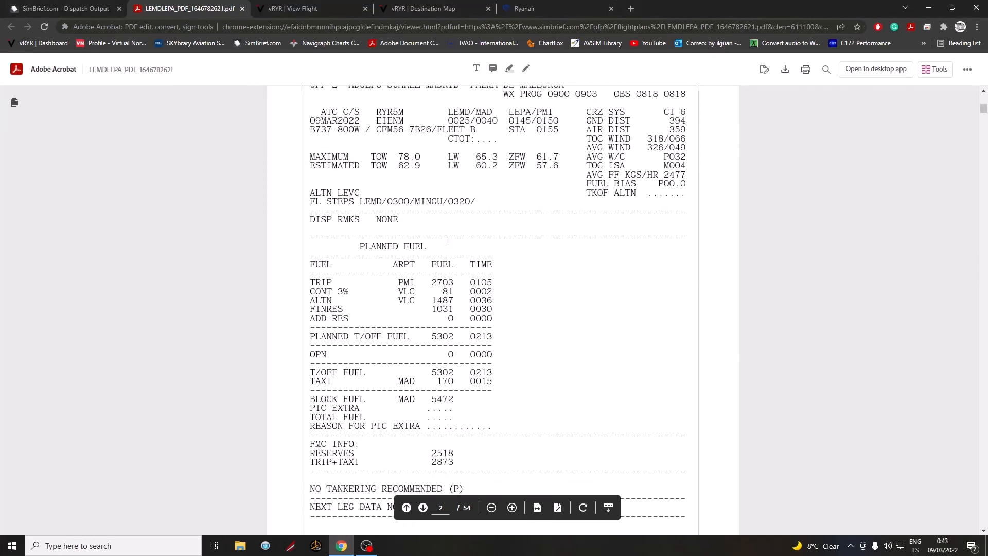
pyautogui.scroll(1, 447, 251)
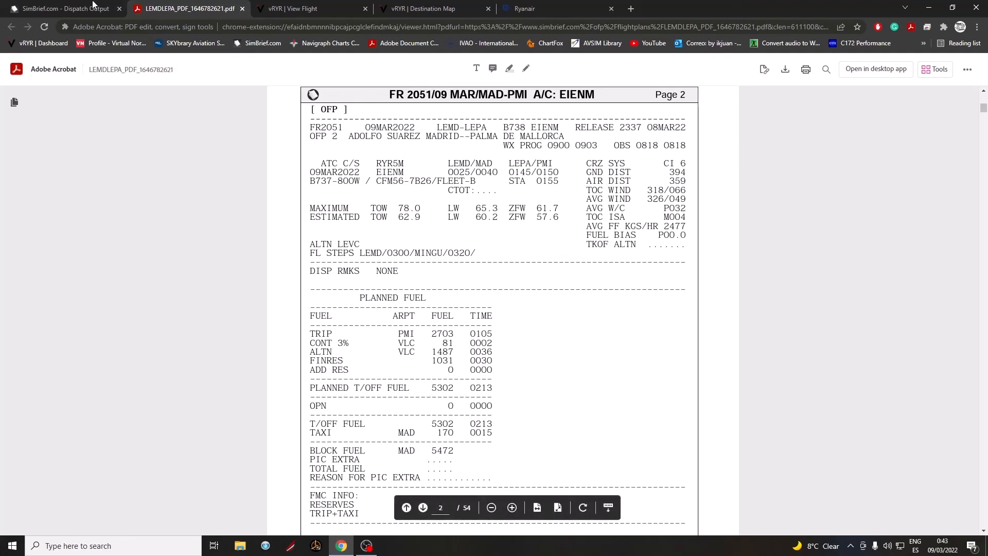
# Look through the SimBrief dispatch output's route map, paperwork preview, weather and flightplan downloads, and return to the OFP PDF
pyautogui.click(121, 4)
pyautogui.scroll(-4, 224, 303)
pyautogui.scroll(-10, 230, 324)
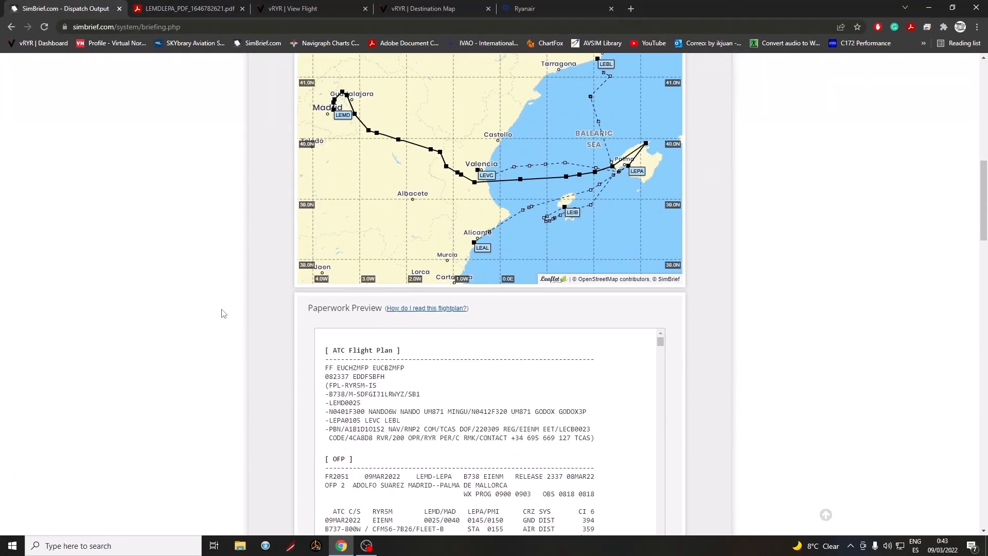
pyautogui.scroll(-20, 221, 312)
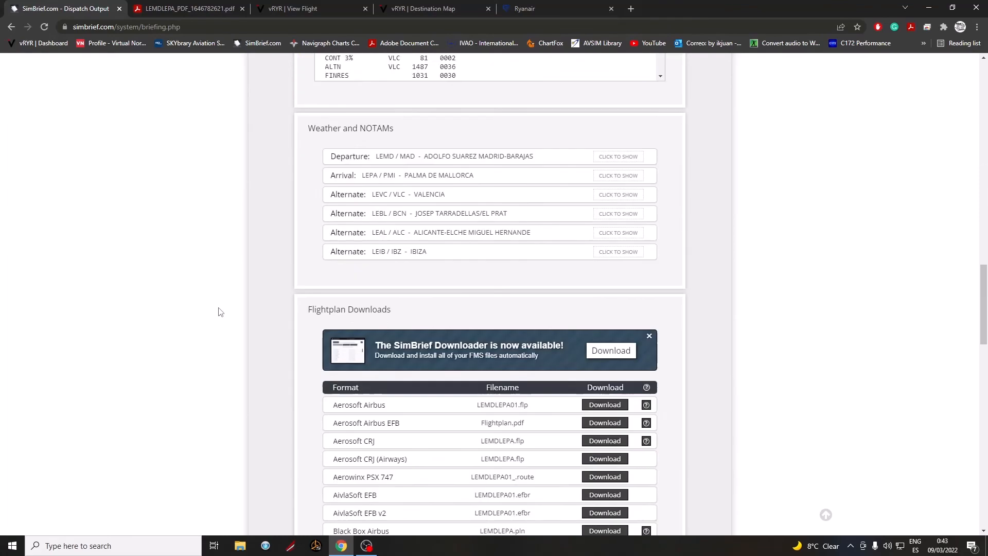
pyautogui.press('Home')
pyautogui.click(194, 5)
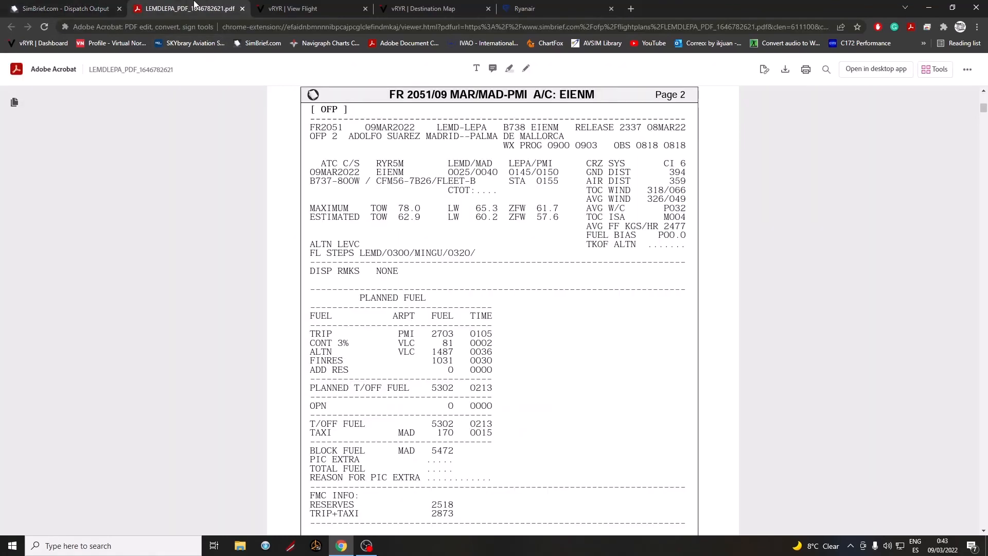